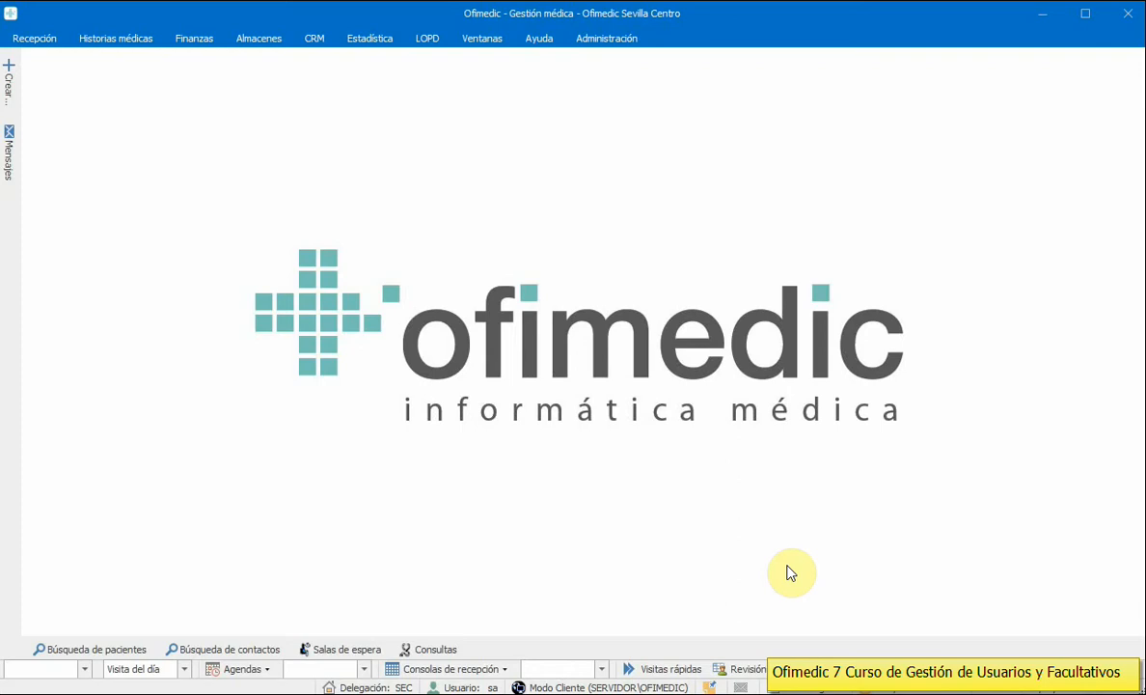
Step: Show the Administración ribbon with Usuarios - Facultativos, Agenda and Configuración options
click(618, 43)
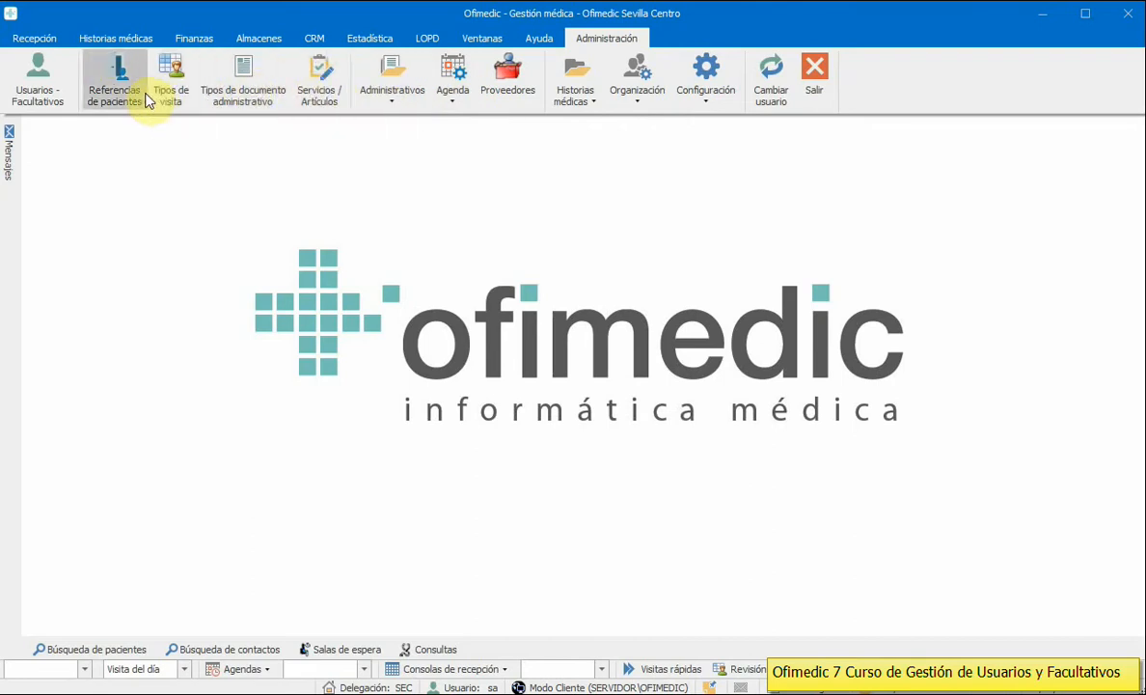
Step: Open the Usuarios - Facultativos list and the tenth user's record in the edit form
click(37, 93)
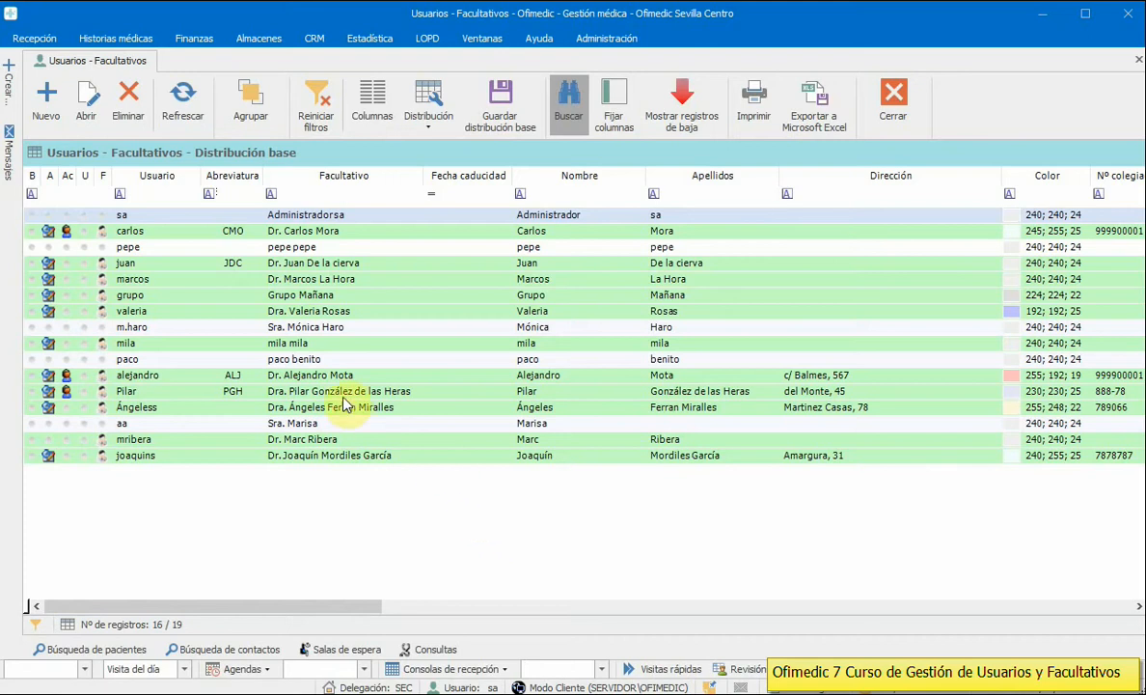
click(321, 362)
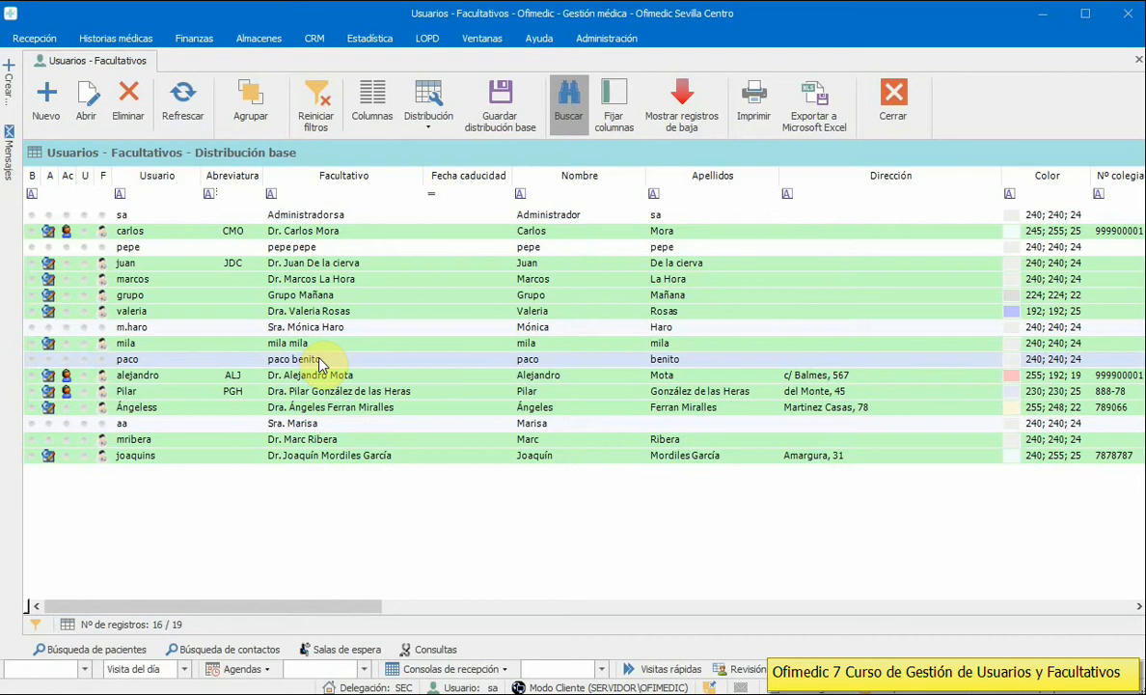
key(Down)
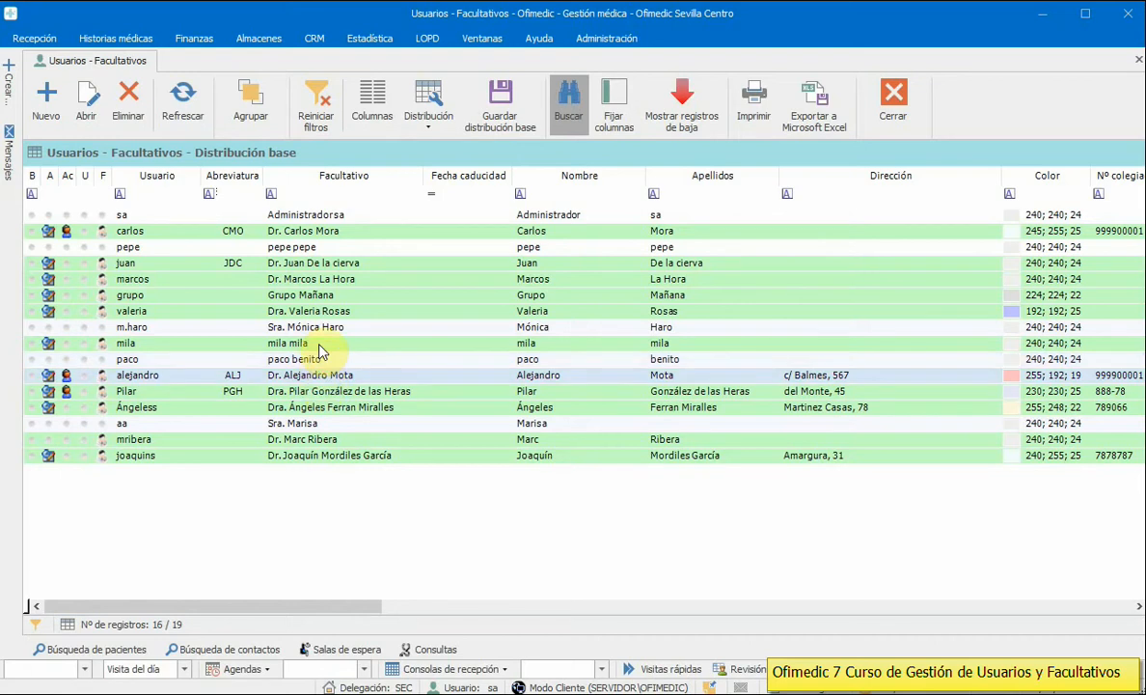
click(324, 359)
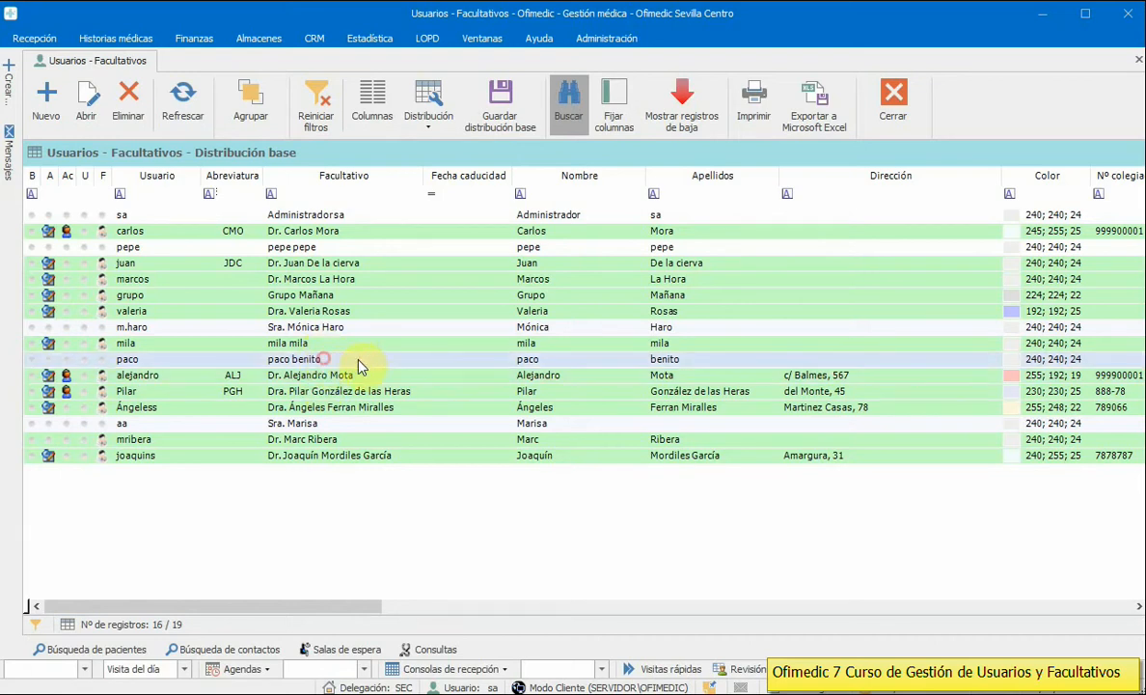
click(355, 376)
click(357, 392)
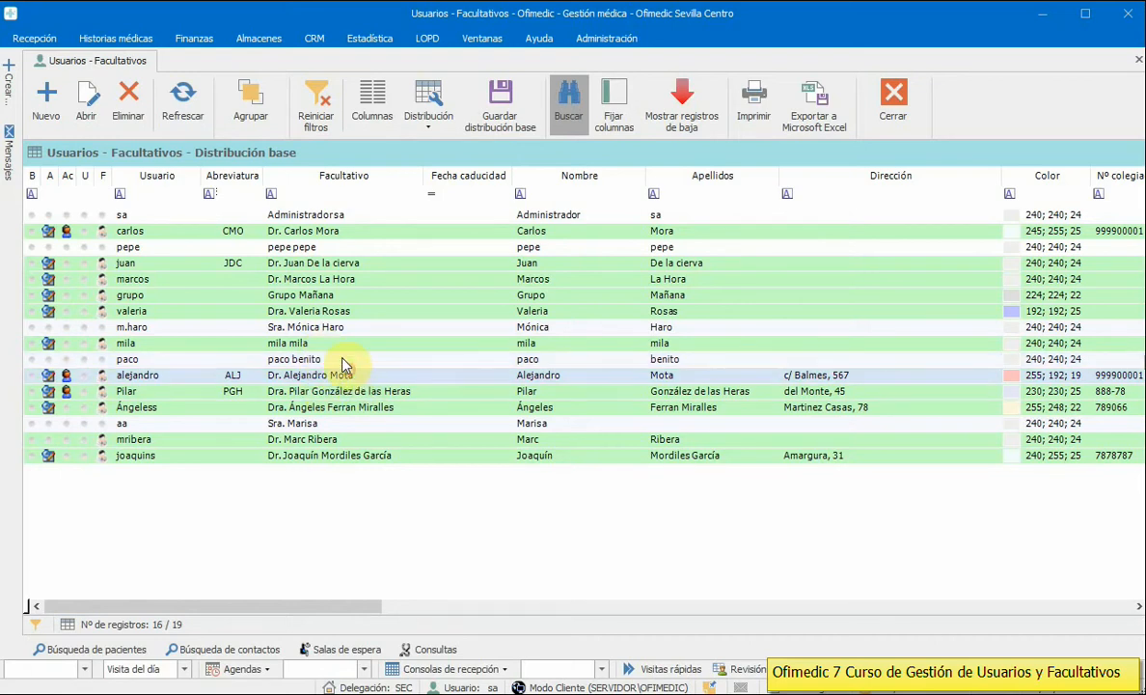
click(342, 357)
double_click(341, 357)
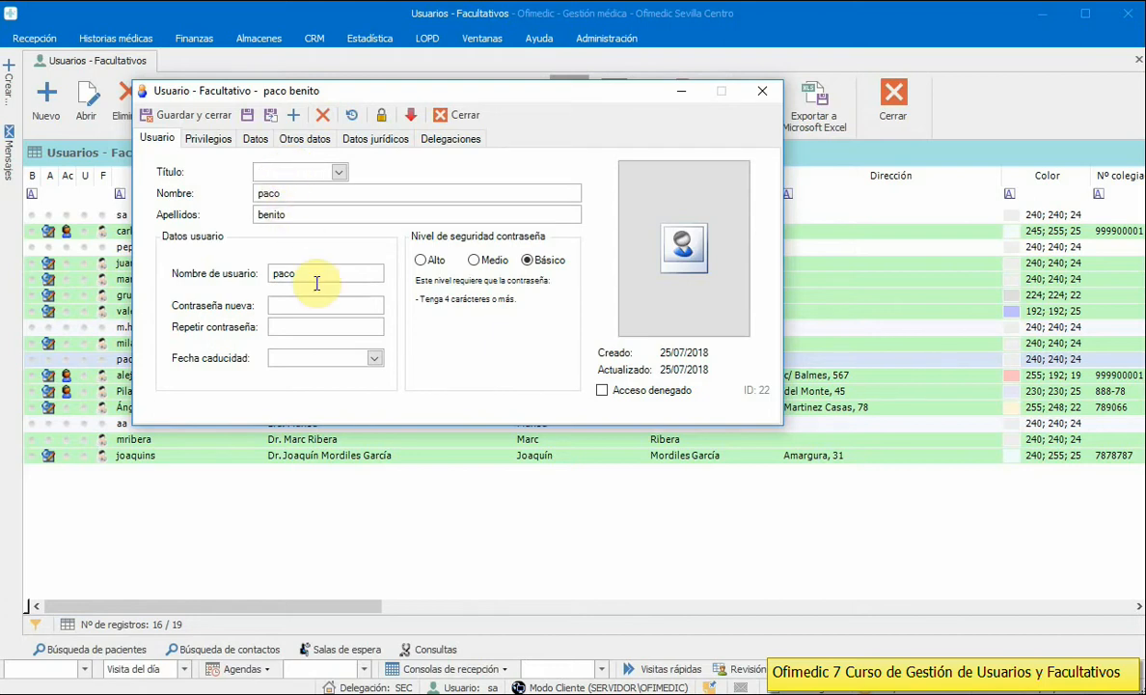
drag(309, 276, 199, 278)
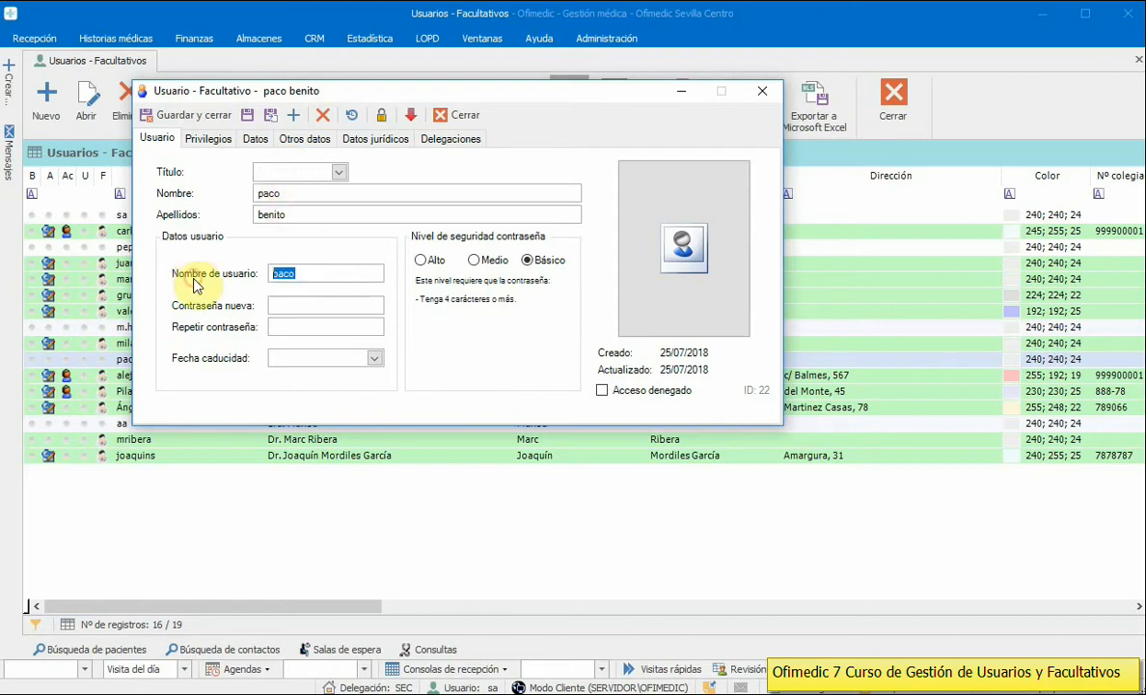
click(313, 302)
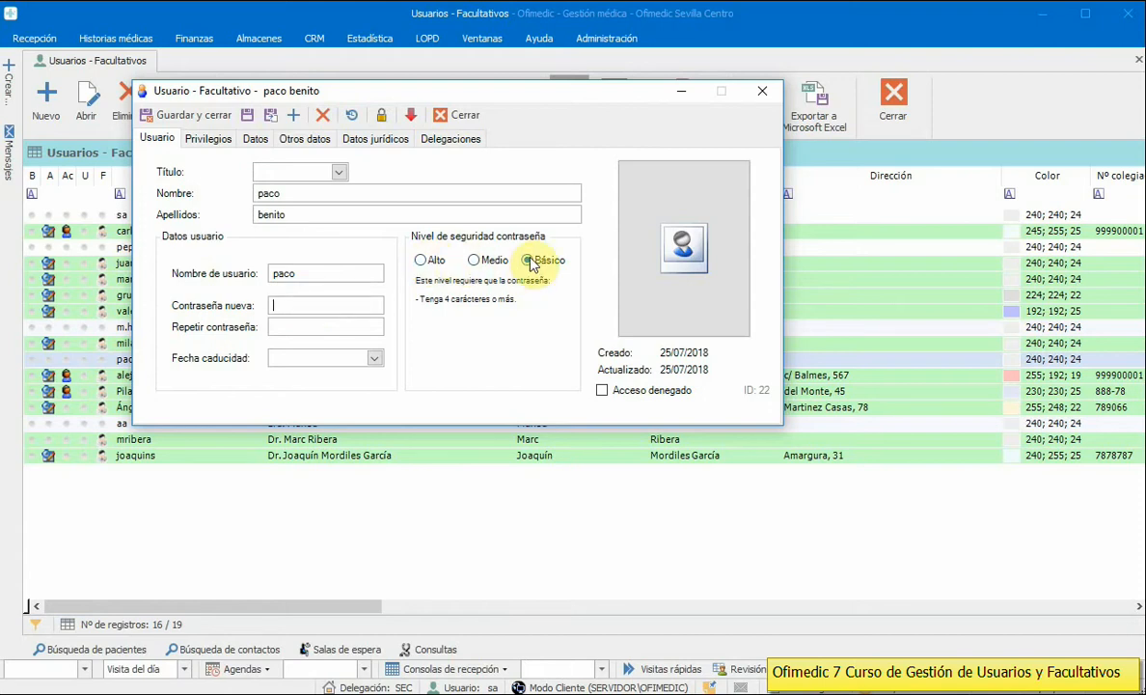
click(476, 262)
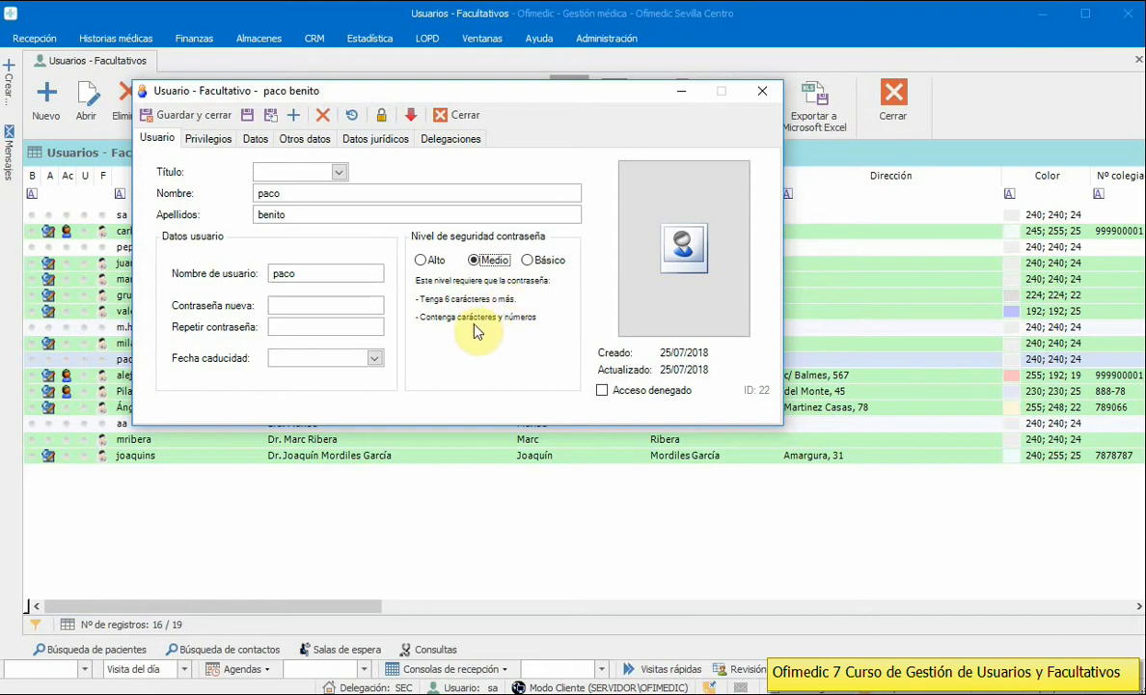
click(424, 262)
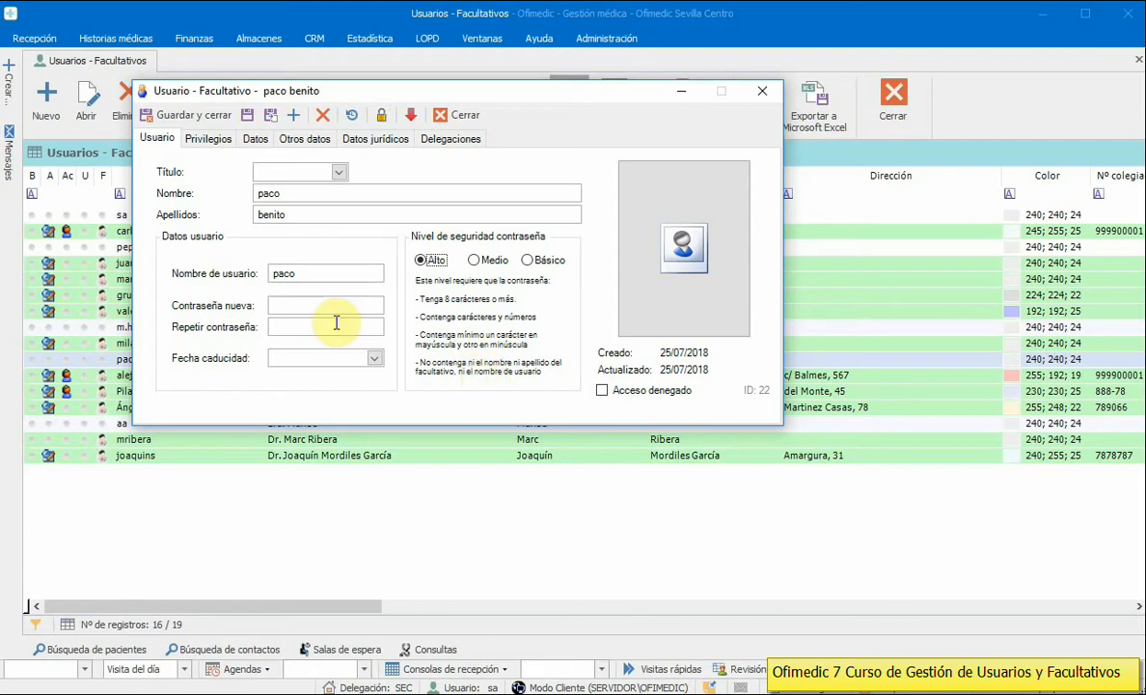
click(527, 261)
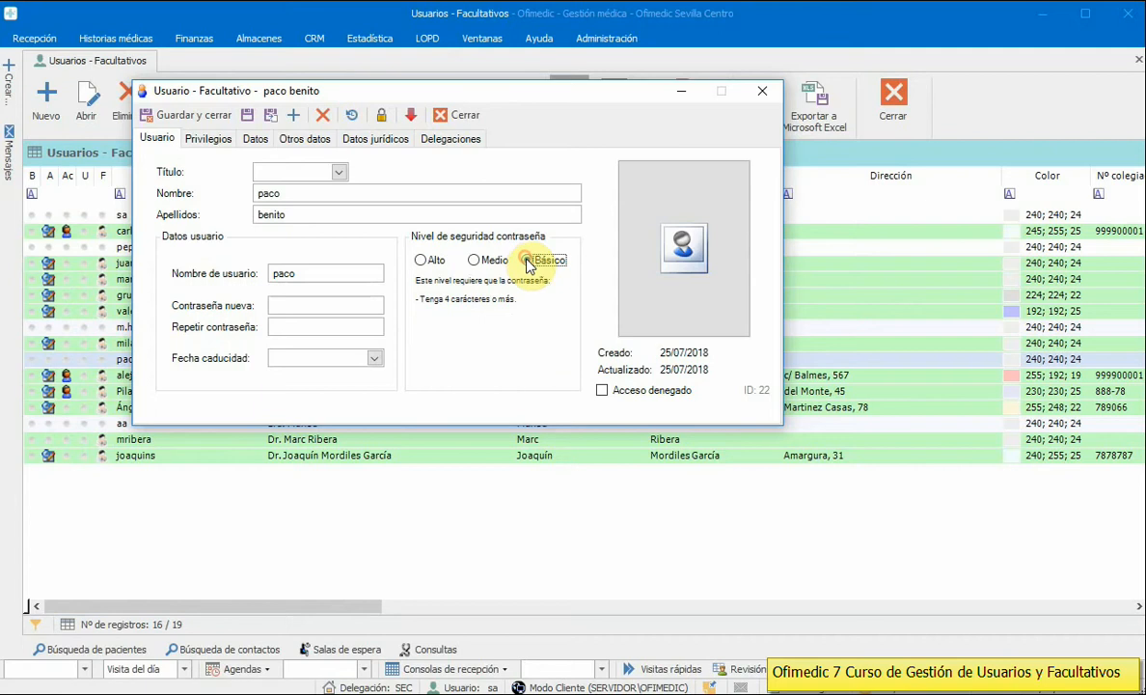
Step: Leave Acceso denegado unchecked so the user keeps access, and show the Privilegios tab
click(286, 359)
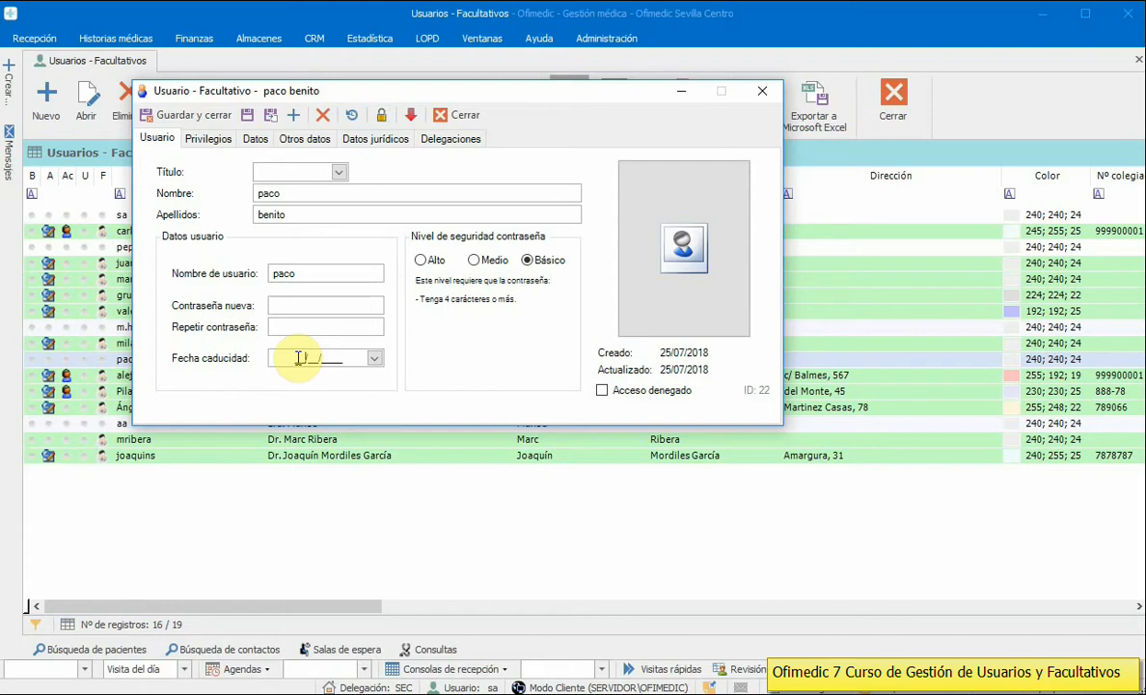
click(626, 391)
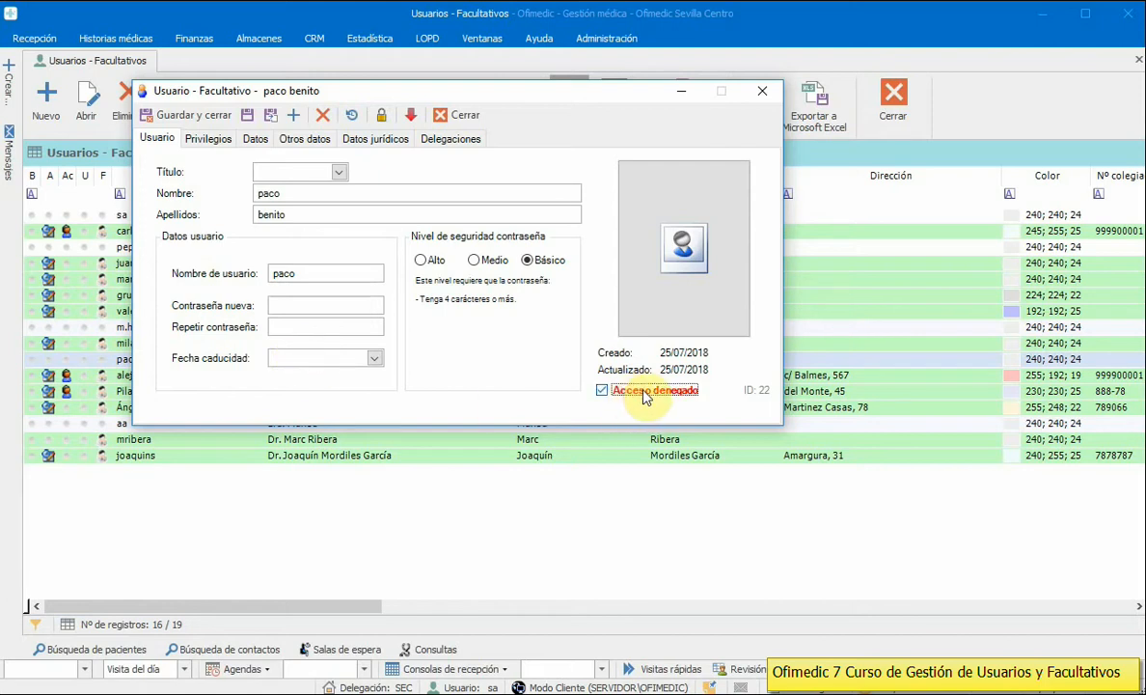
click(646, 396)
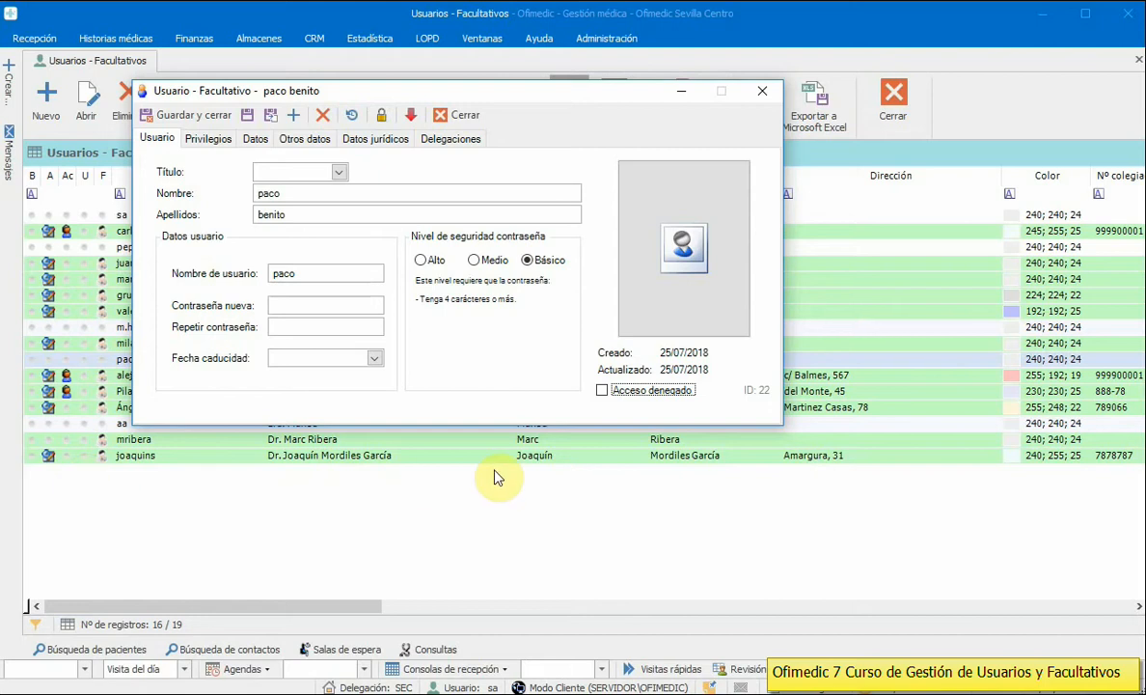
click(604, 390)
click(604, 391)
click(603, 393)
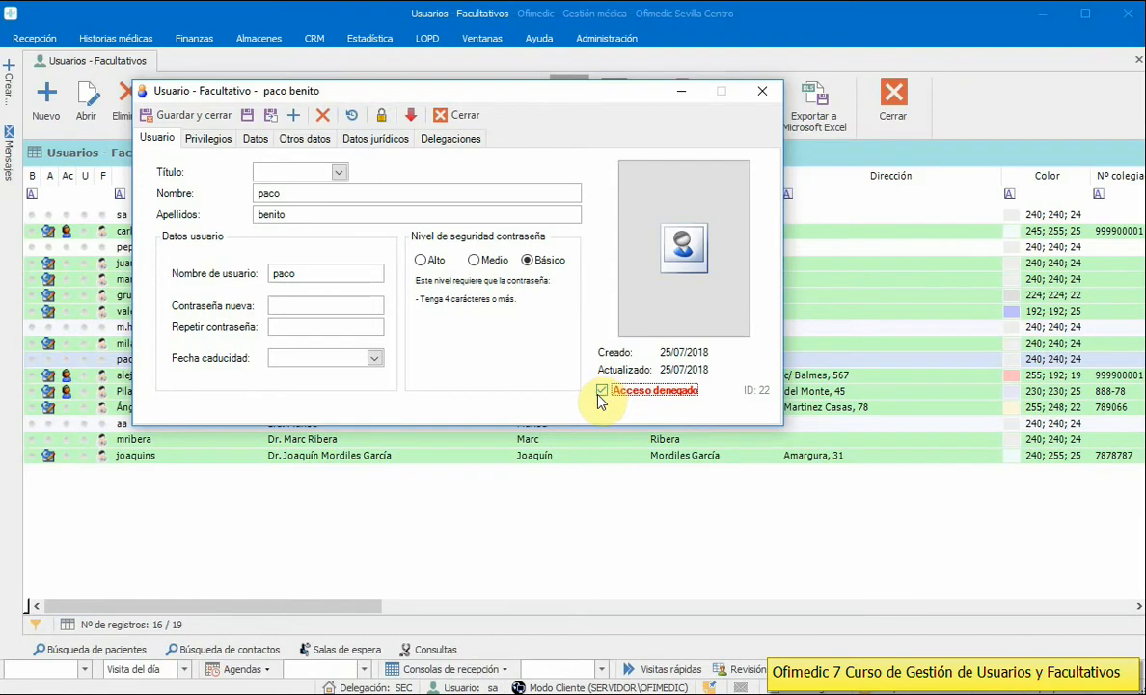
click(602, 392)
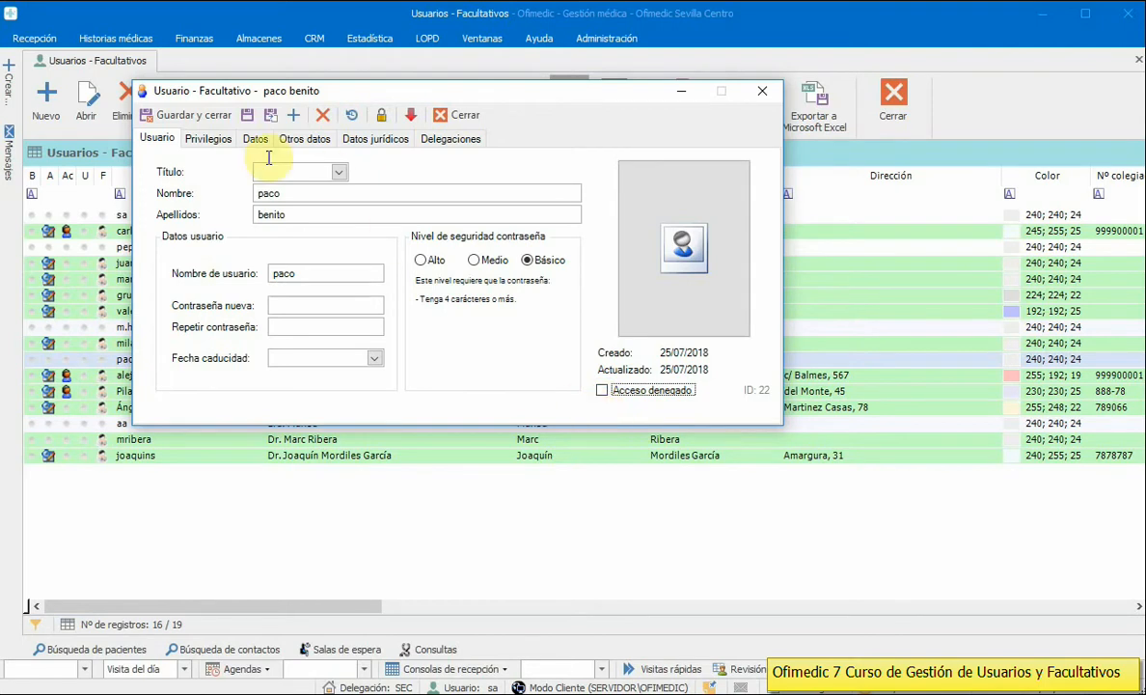
click(205, 141)
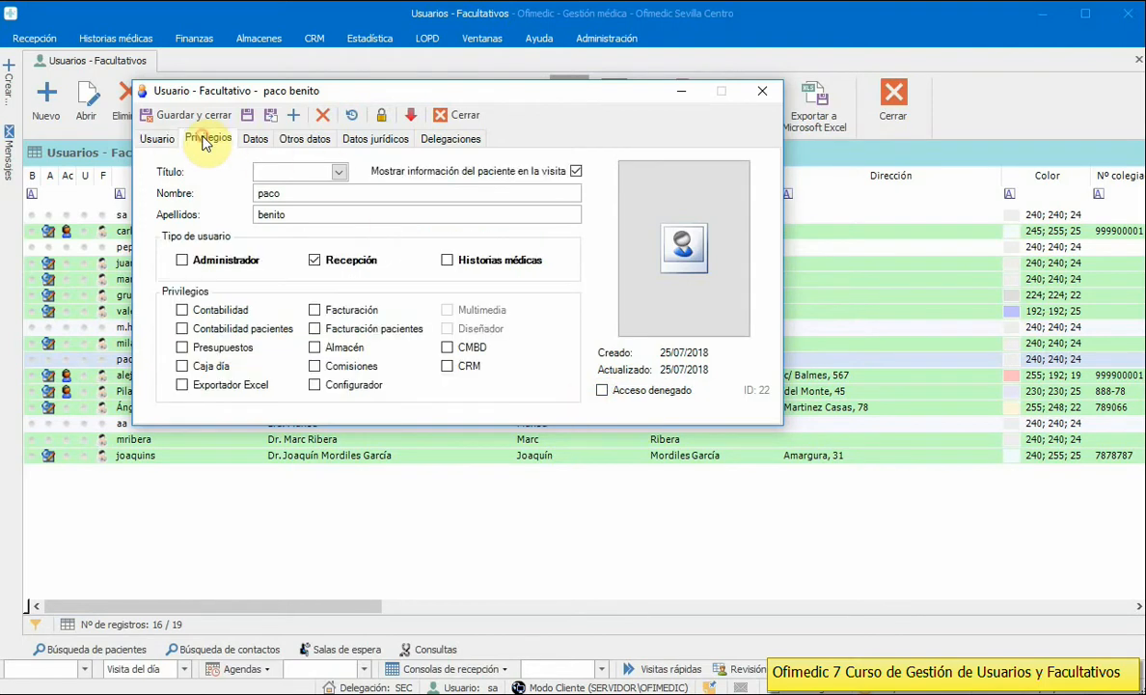
Step: Set the user types to Recepción and Historias médicas, leaving Administrador unticked
click(242, 263)
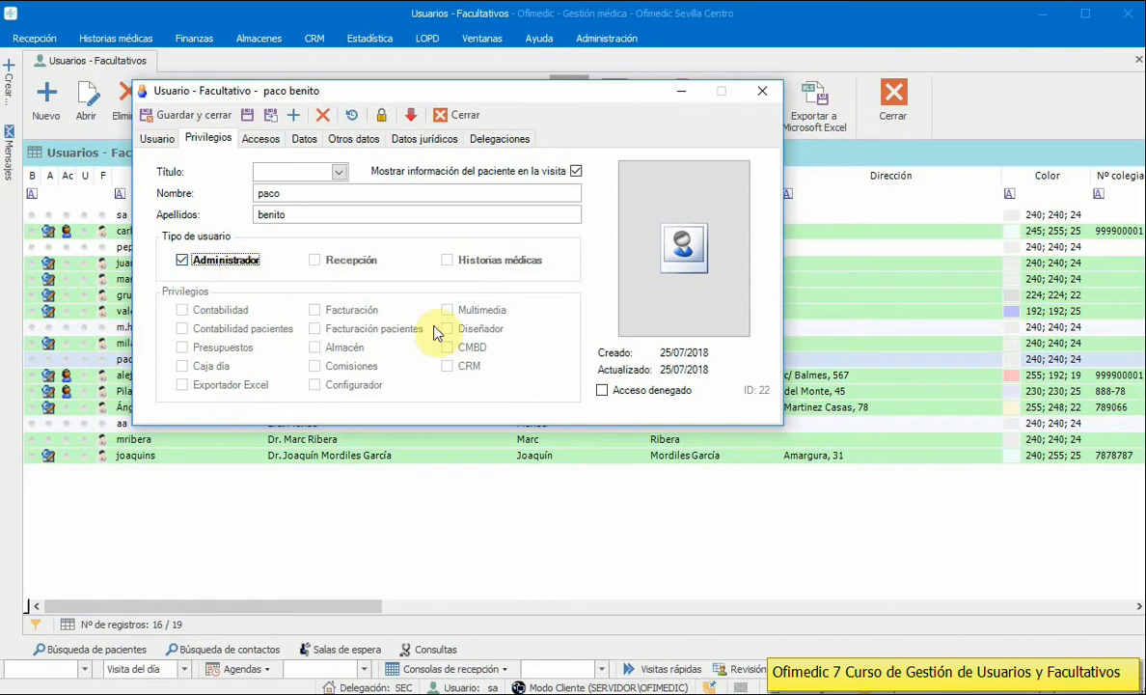
click(184, 260)
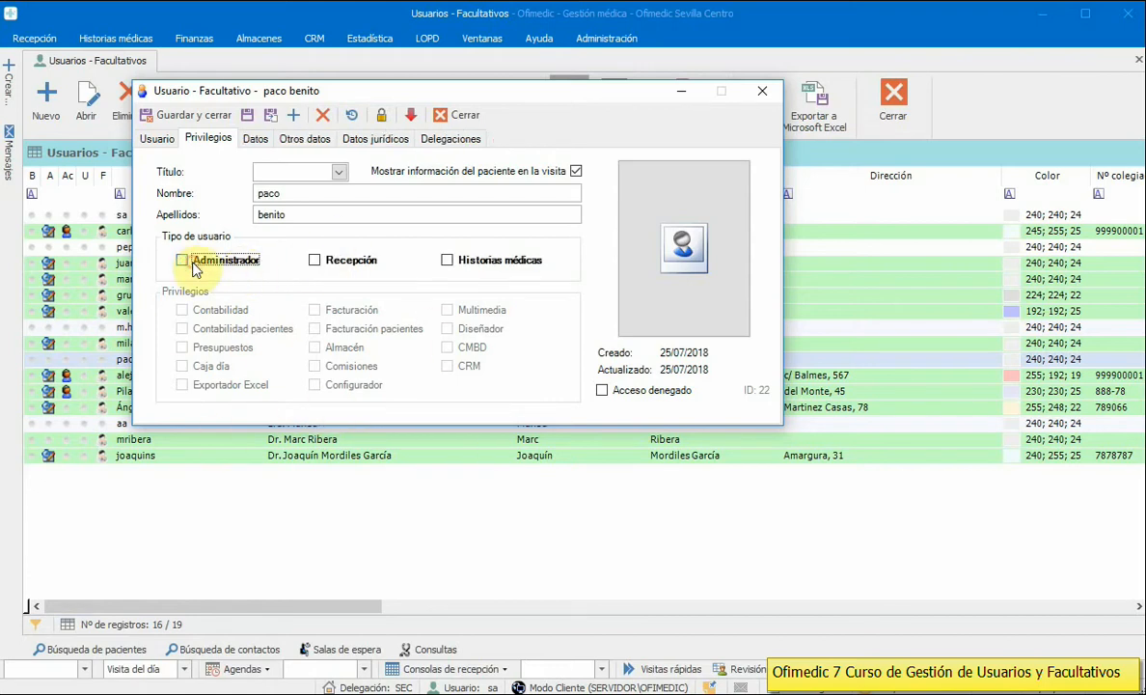
click(322, 262)
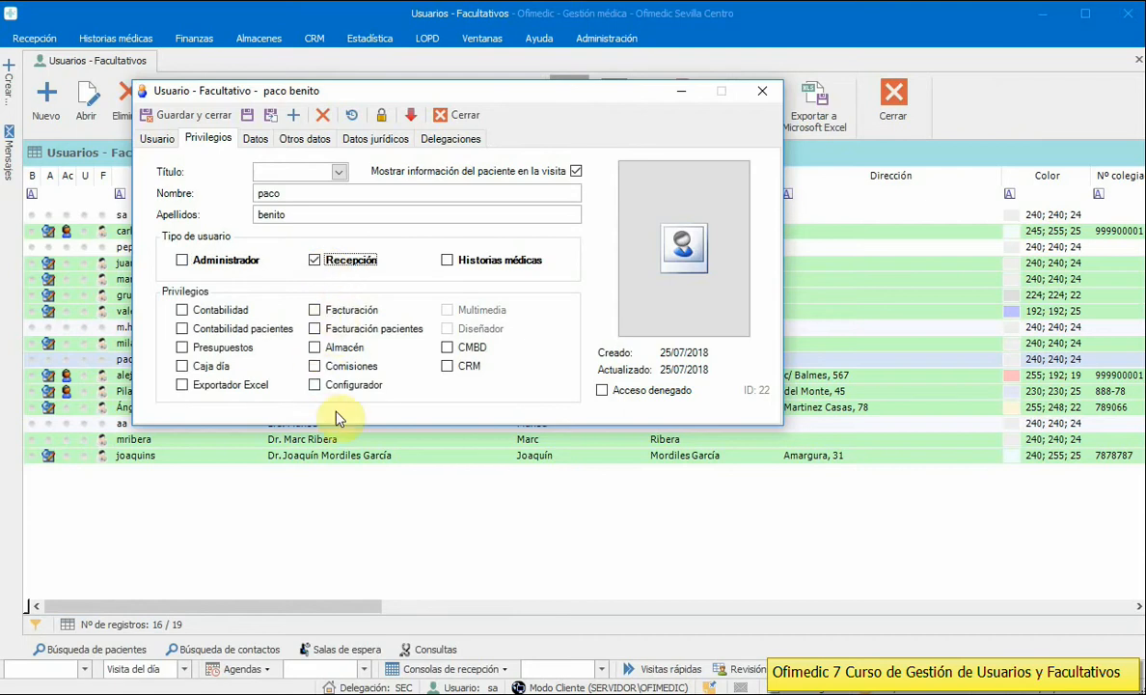
click(485, 263)
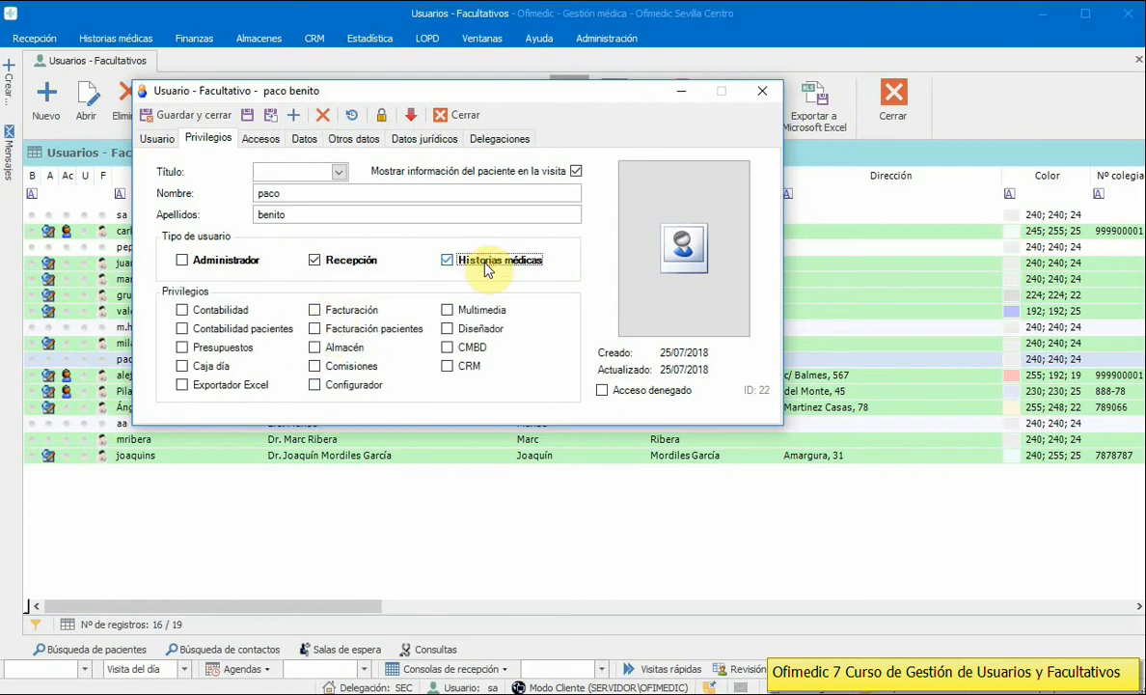
click(485, 264)
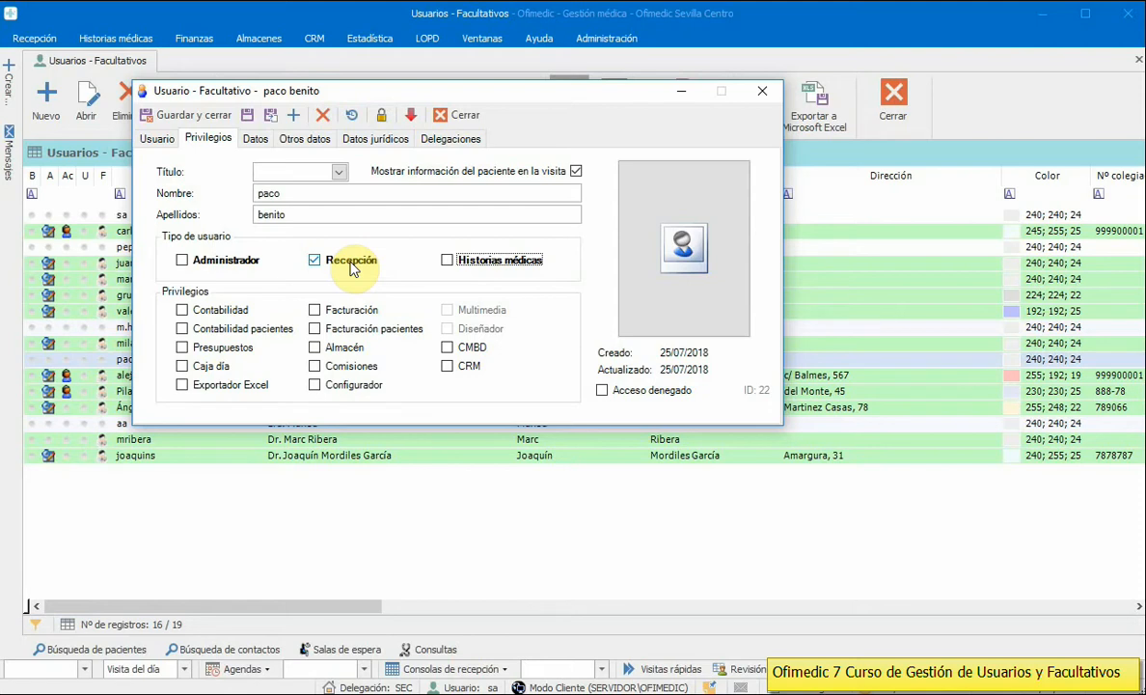
click(447, 263)
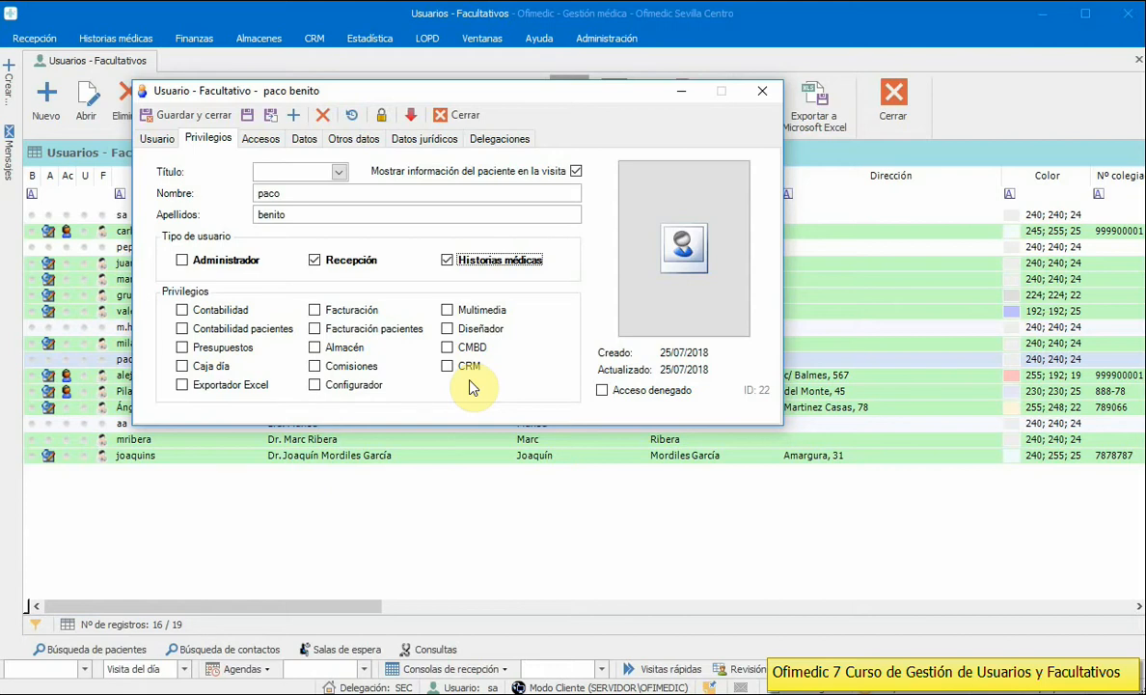
Step: Grant the Contabilidad pacientes and Facturación pacientes privileges
click(215, 311)
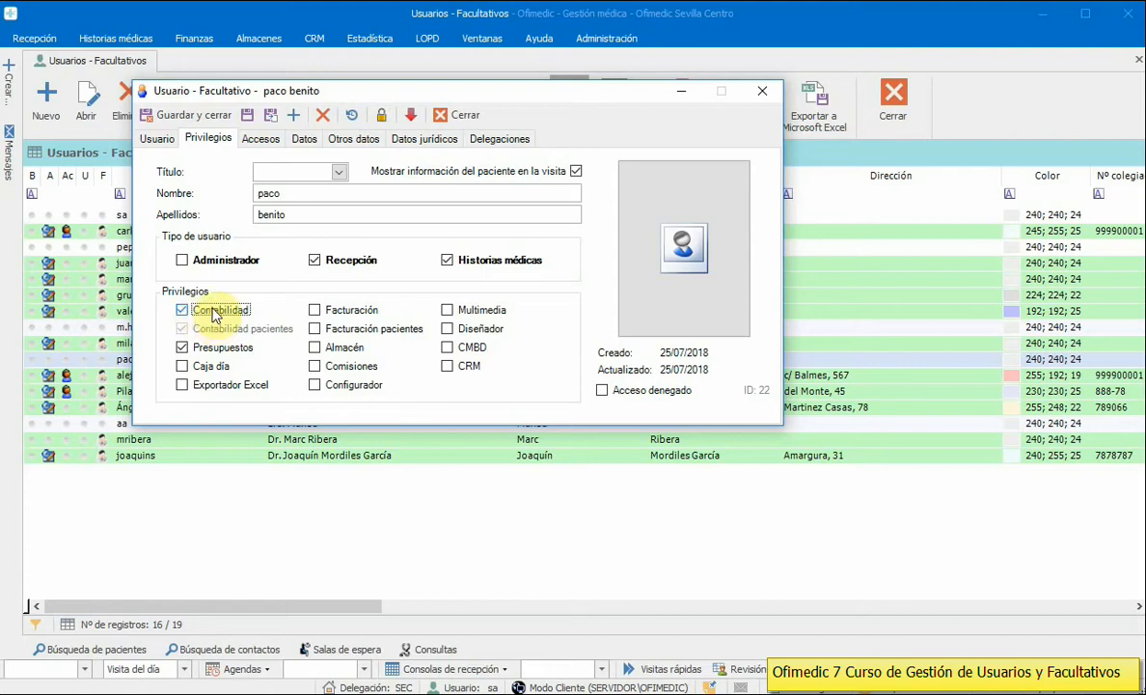
click(215, 314)
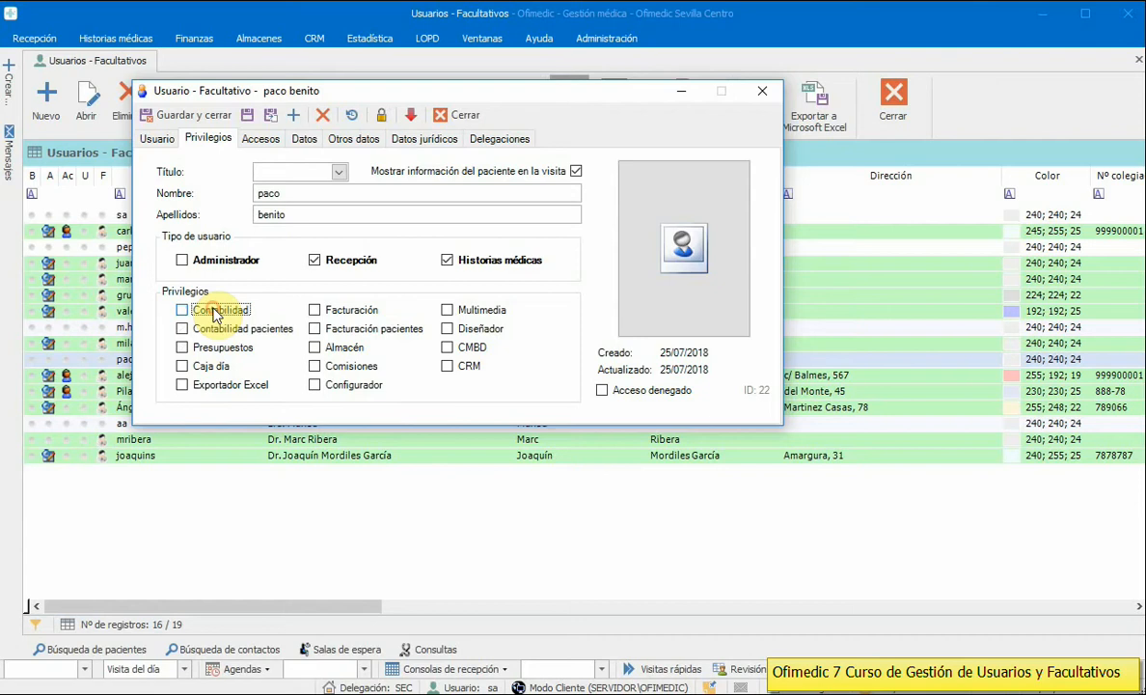
click(217, 350)
click(229, 334)
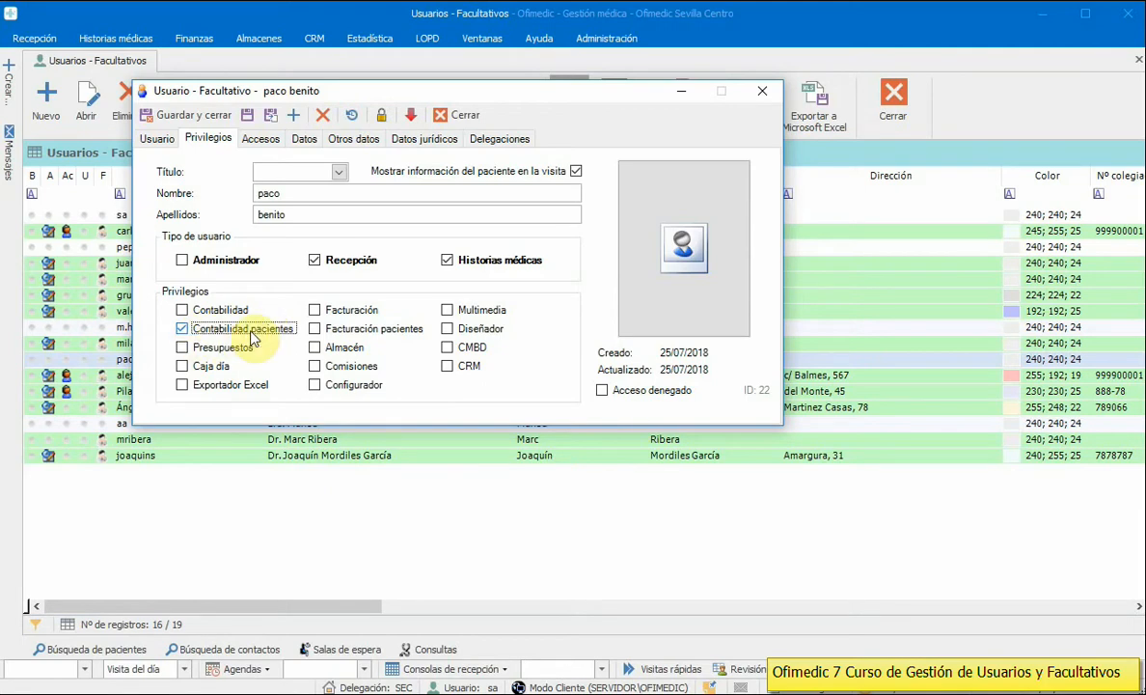
click(349, 310)
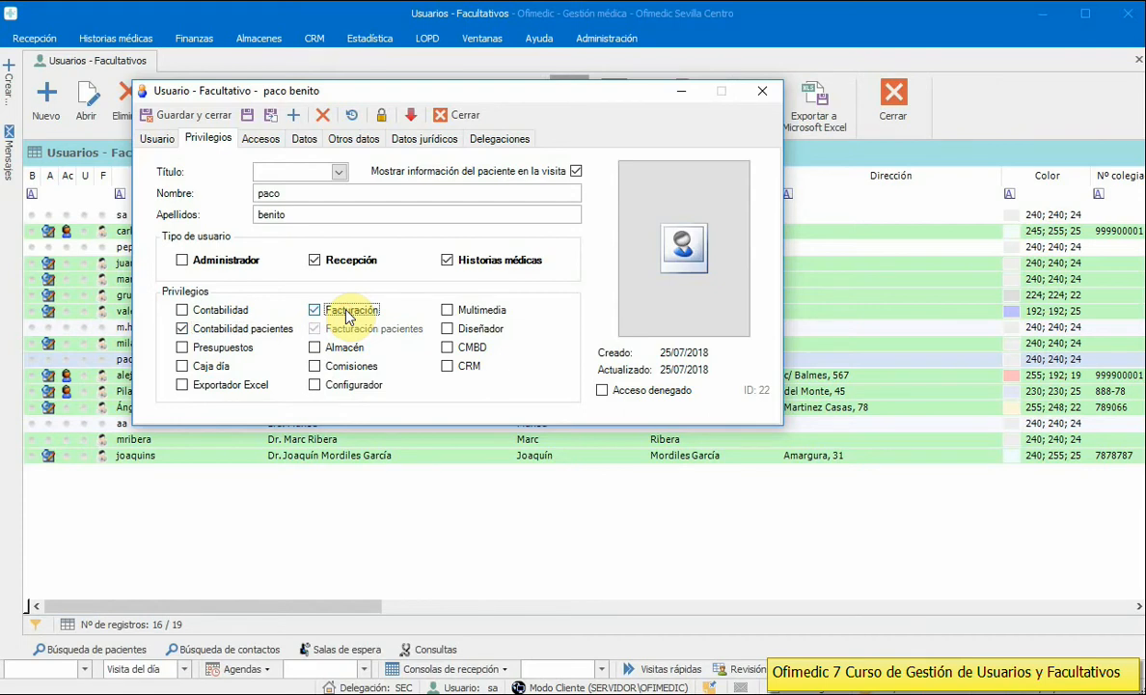
click(349, 312)
click(353, 330)
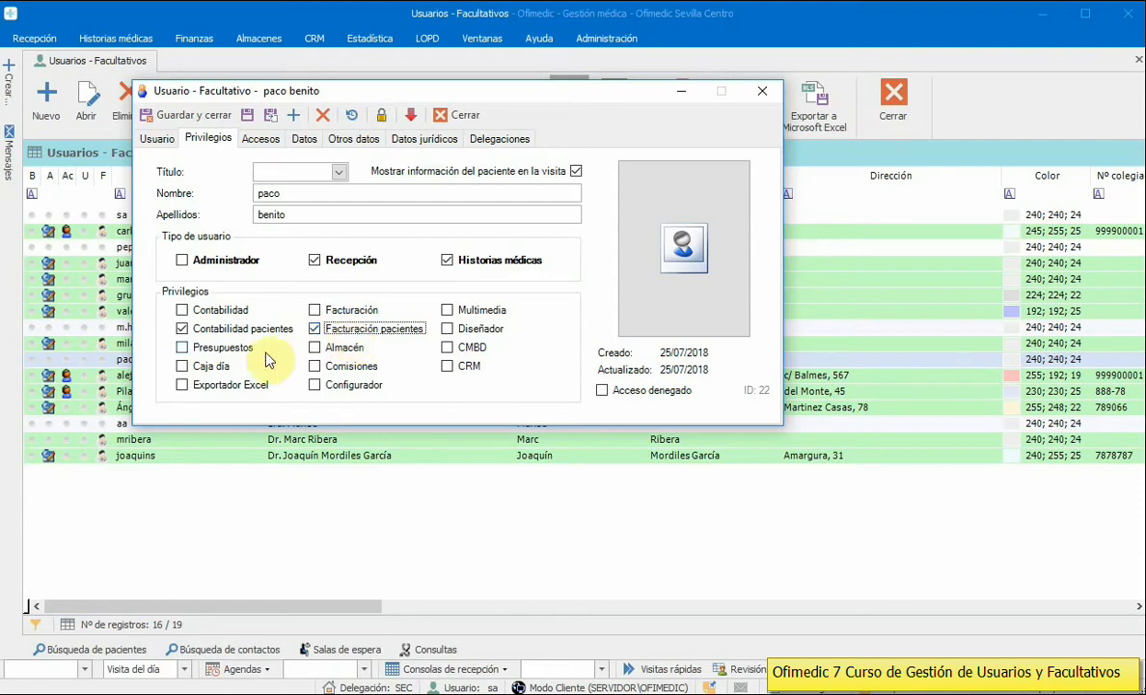
Step: Grant Presupuestos, Caja día, Almacén, Comisiones, CRM, Exportador Excel and Configurador privileges
click(219, 350)
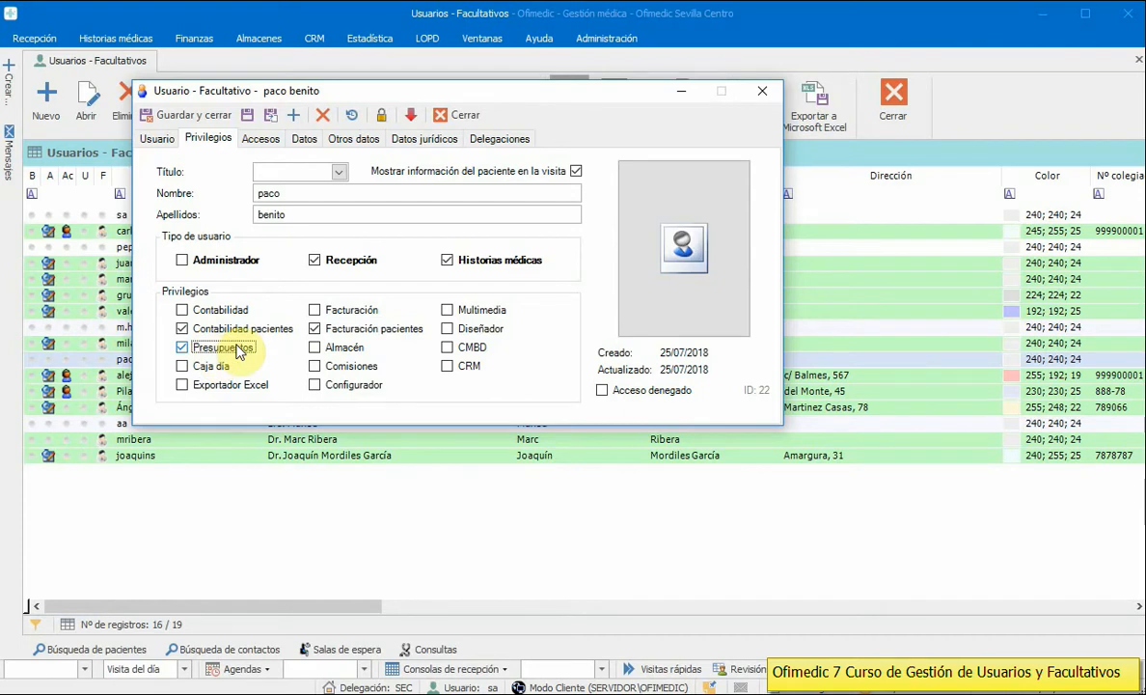
click(200, 372)
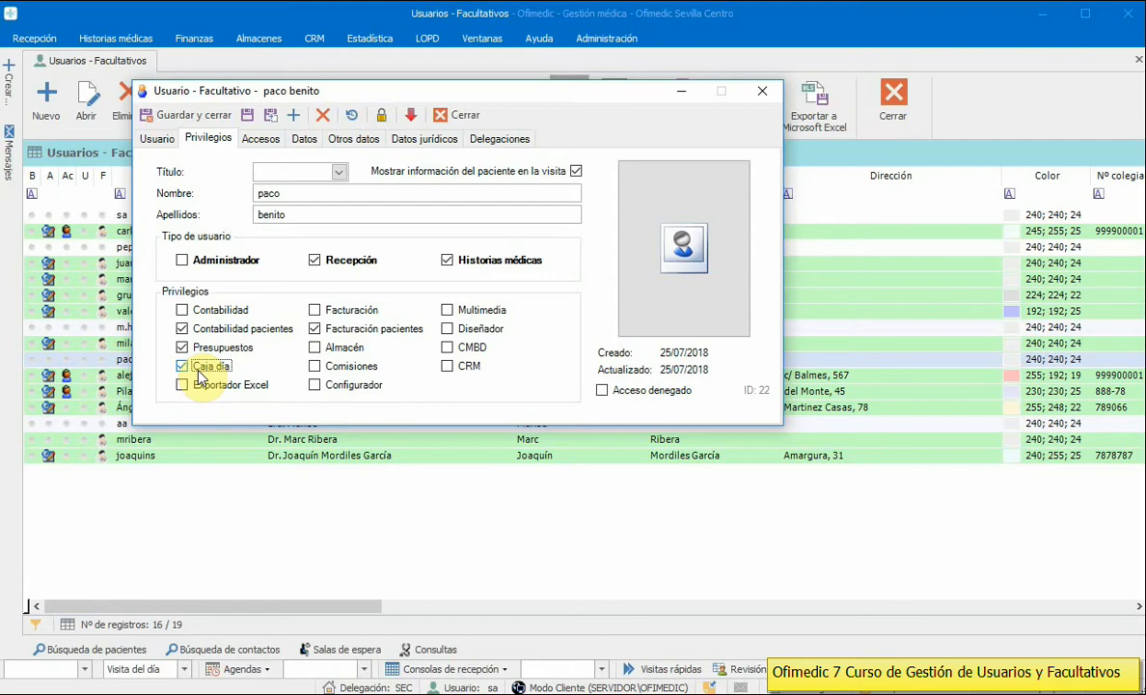
click(345, 349)
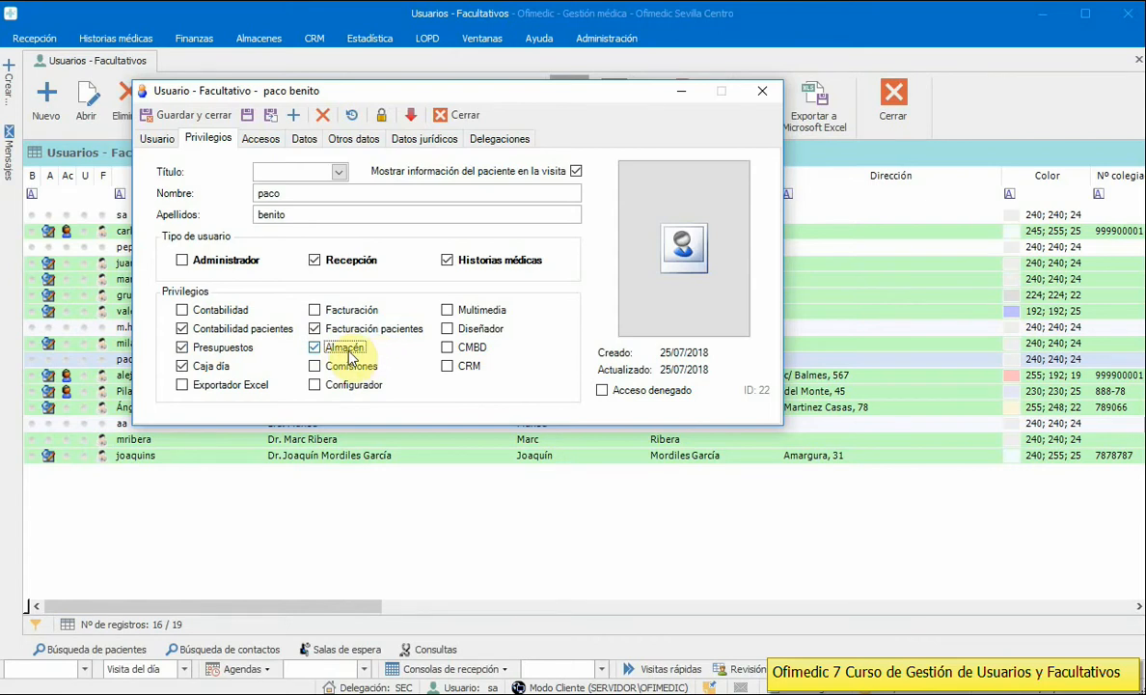
click(349, 372)
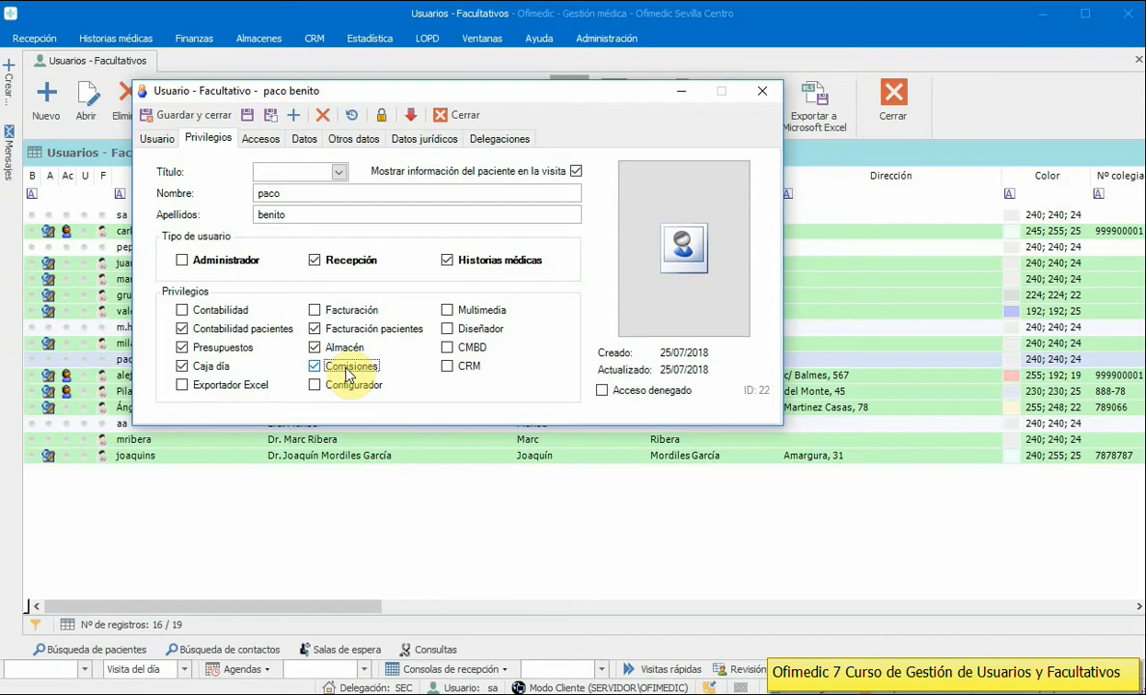
click(473, 374)
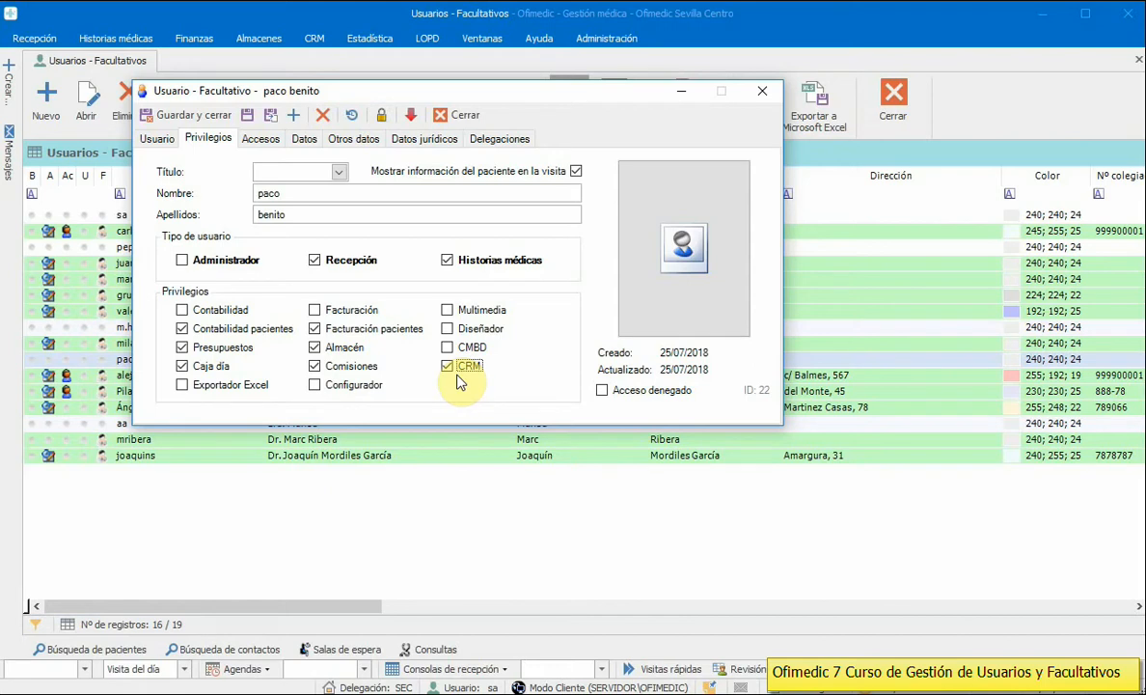
click(222, 386)
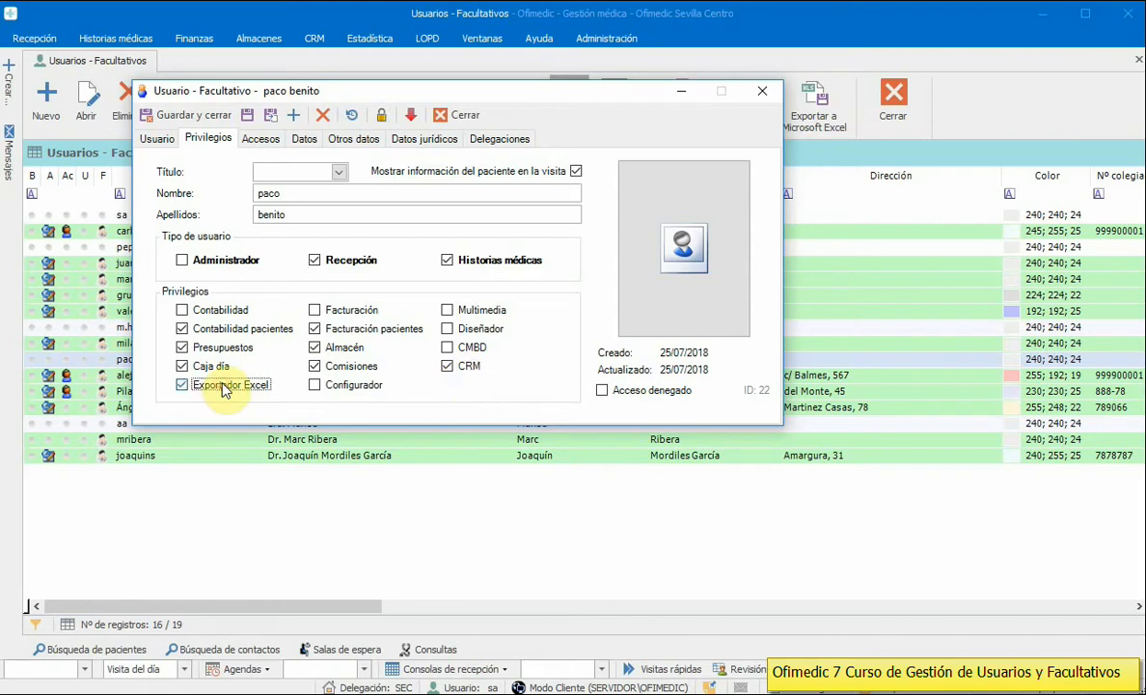
drag(352, 92, 435, 210)
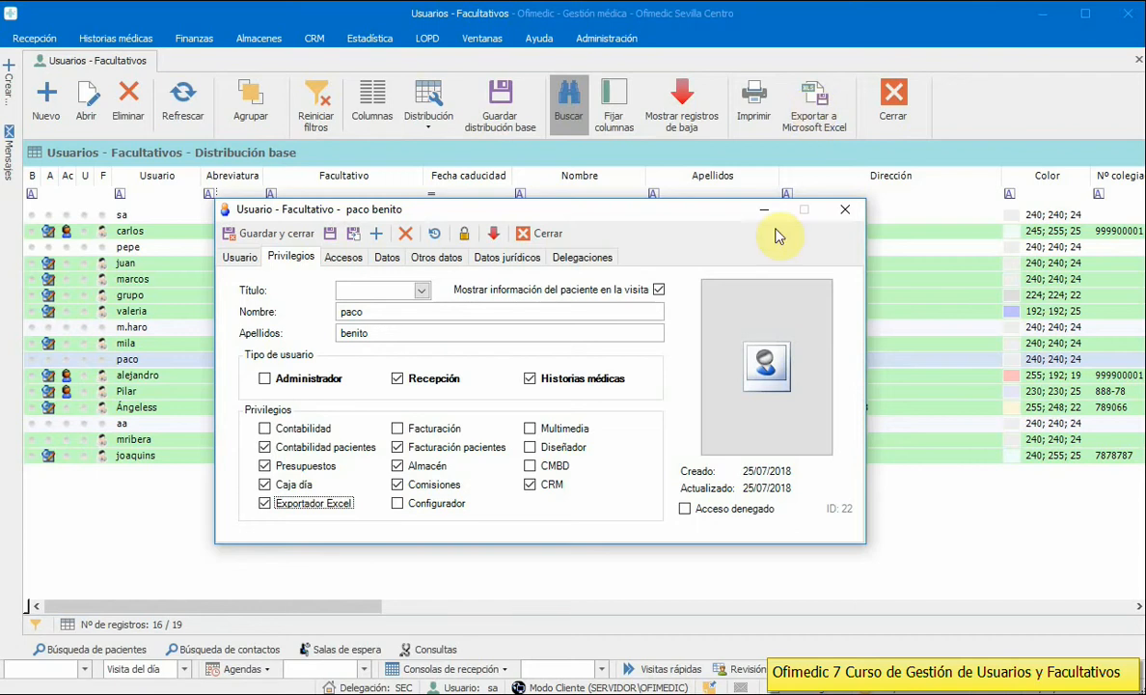
click(440, 511)
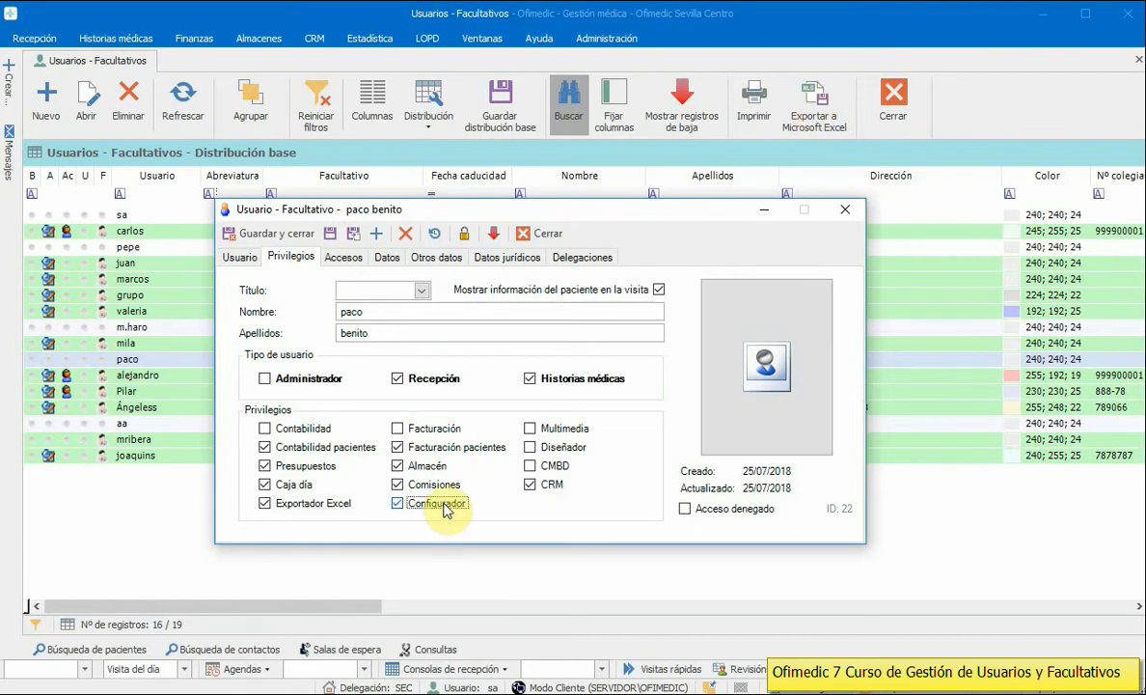
click(593, 37)
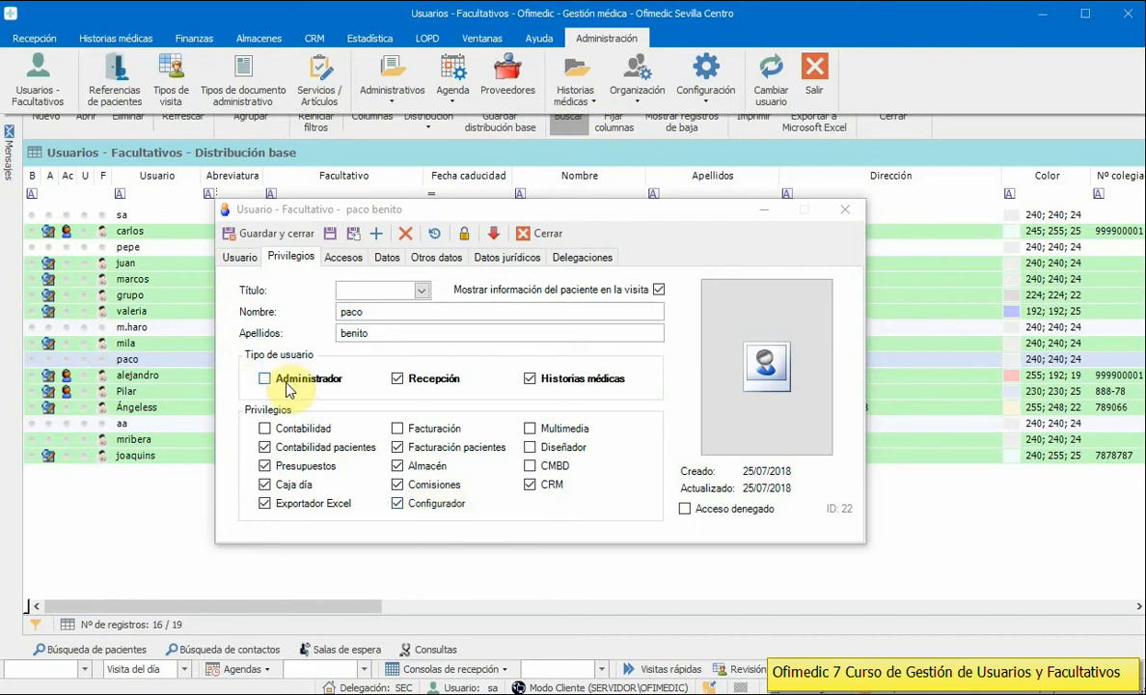
Step: Tick the CMBD privilege, bringing the practitioner to ten granted privileges
click(532, 467)
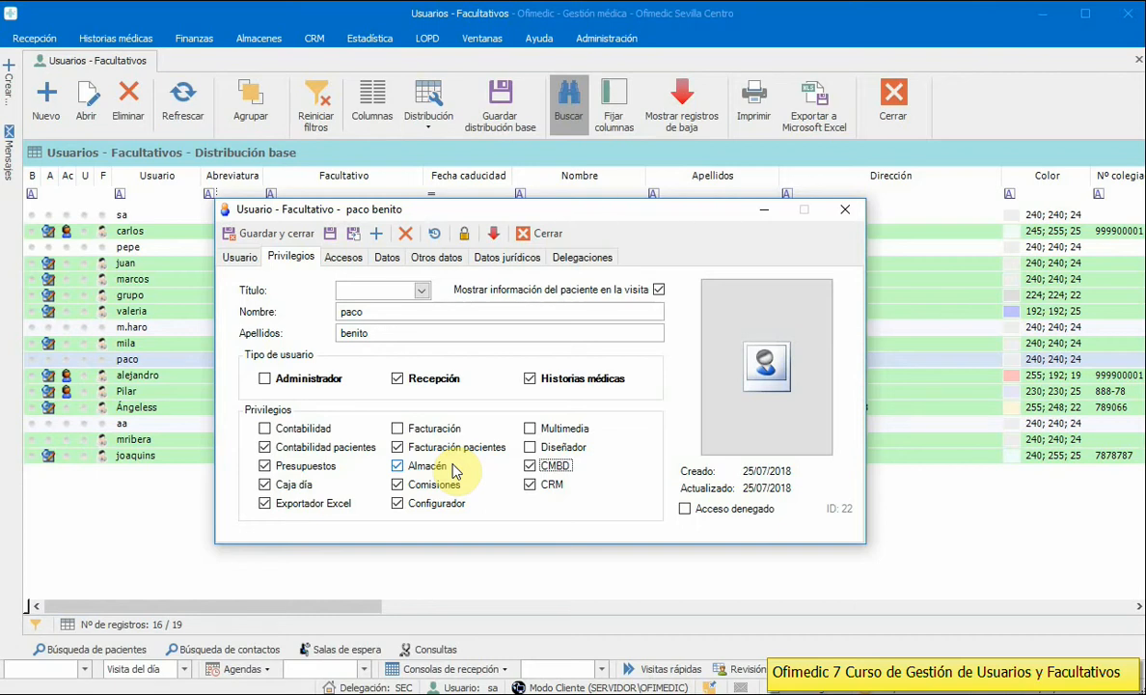
Step: Grant Multimedia, leave Diseñador unticked, and show the Accesos tab
click(549, 435)
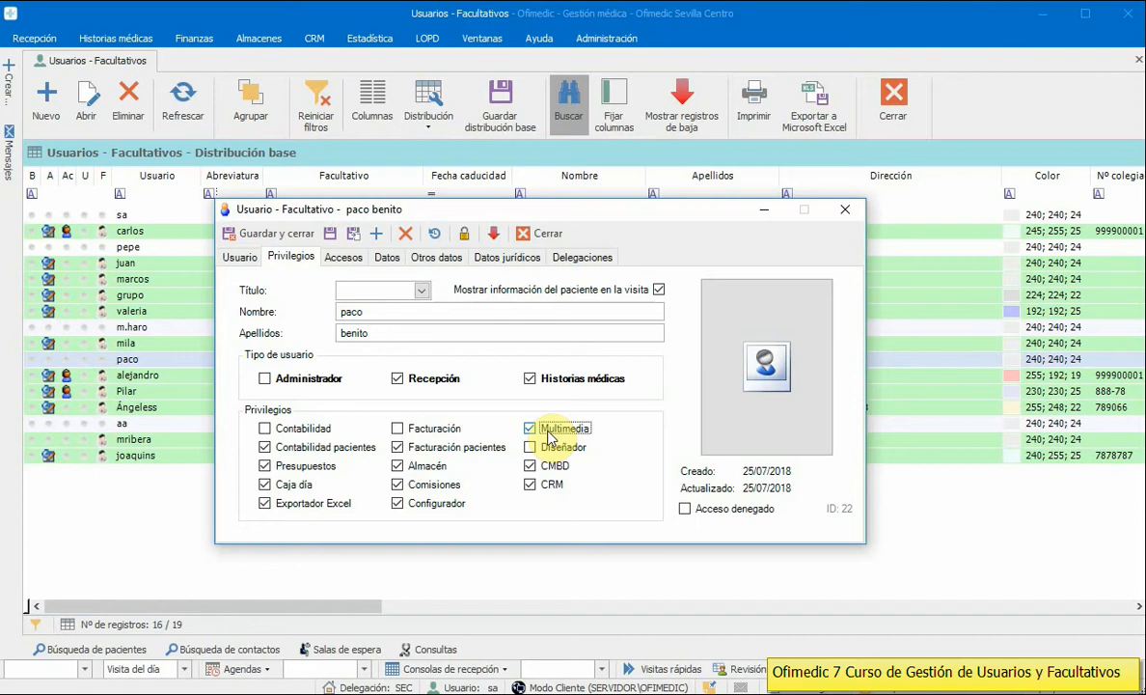
click(562, 448)
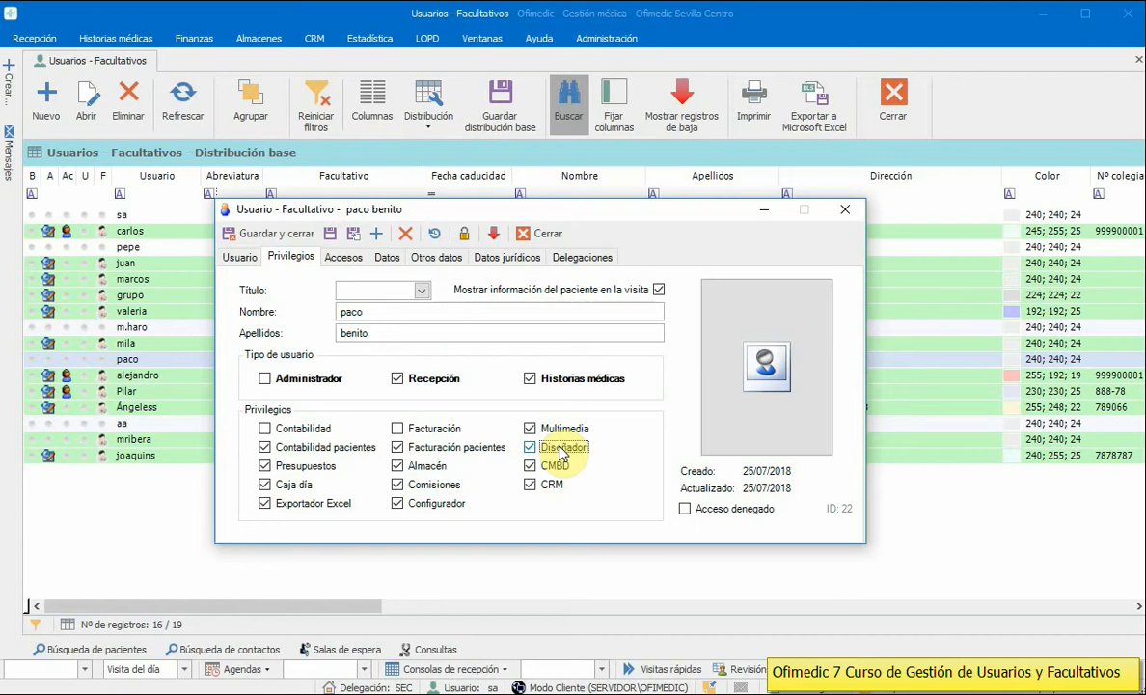
click(563, 450)
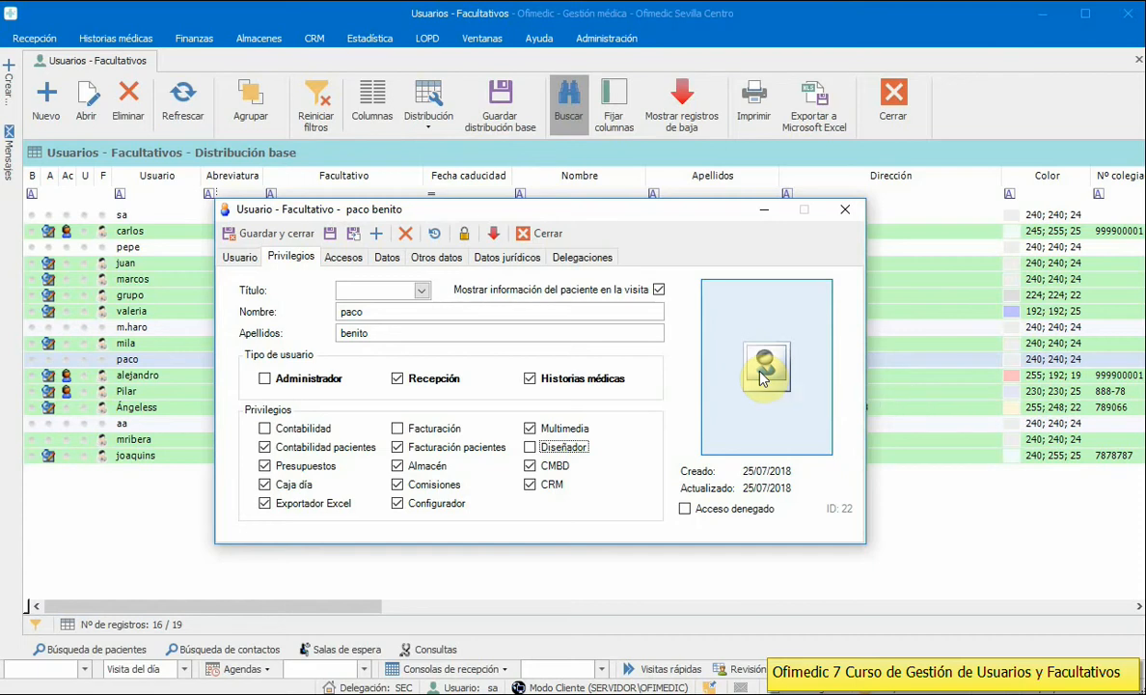
click(347, 260)
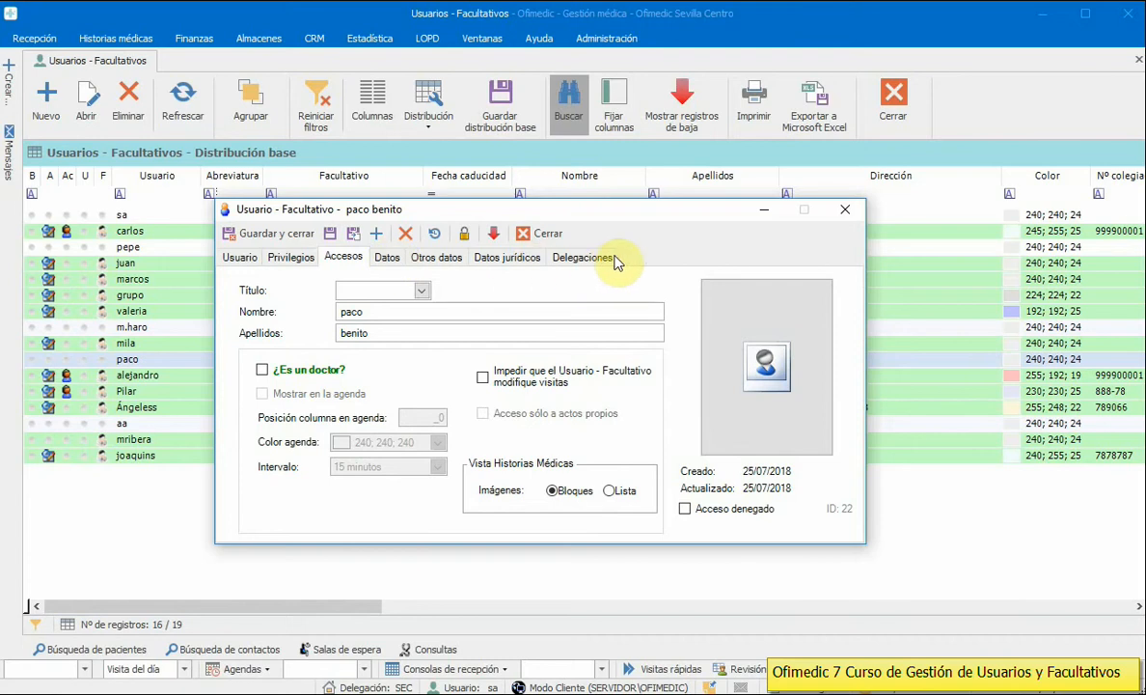
Step: Leave ¿Es un doctor? unticked and show the Datos tab with its empty contact fields
click(307, 372)
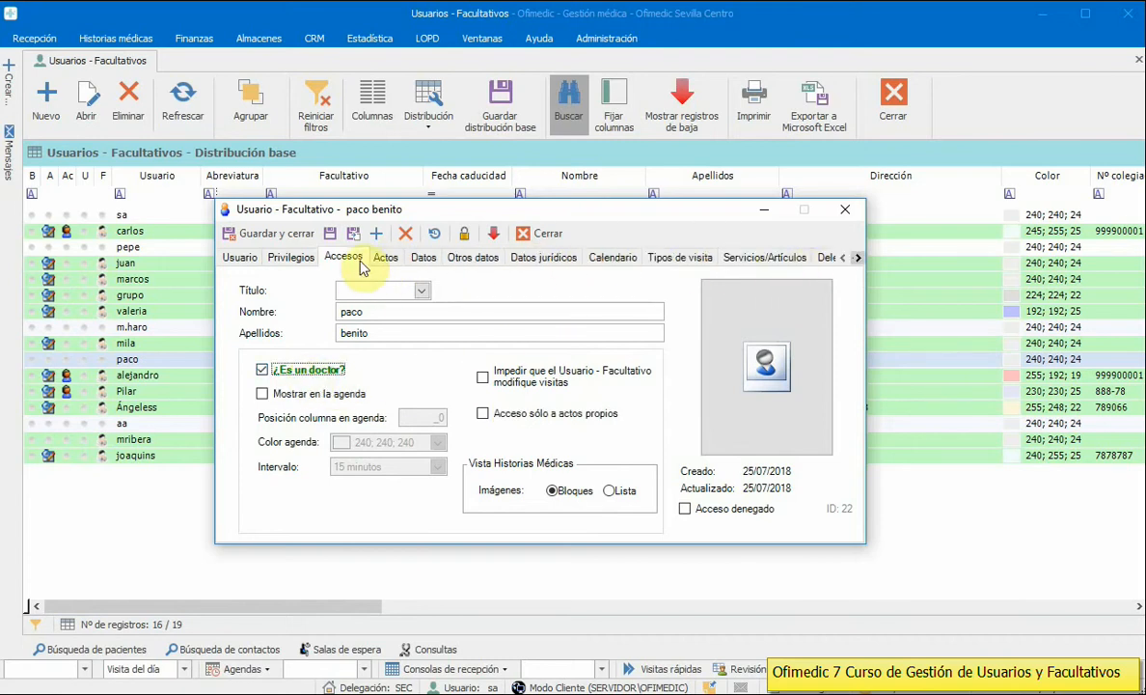
click(311, 374)
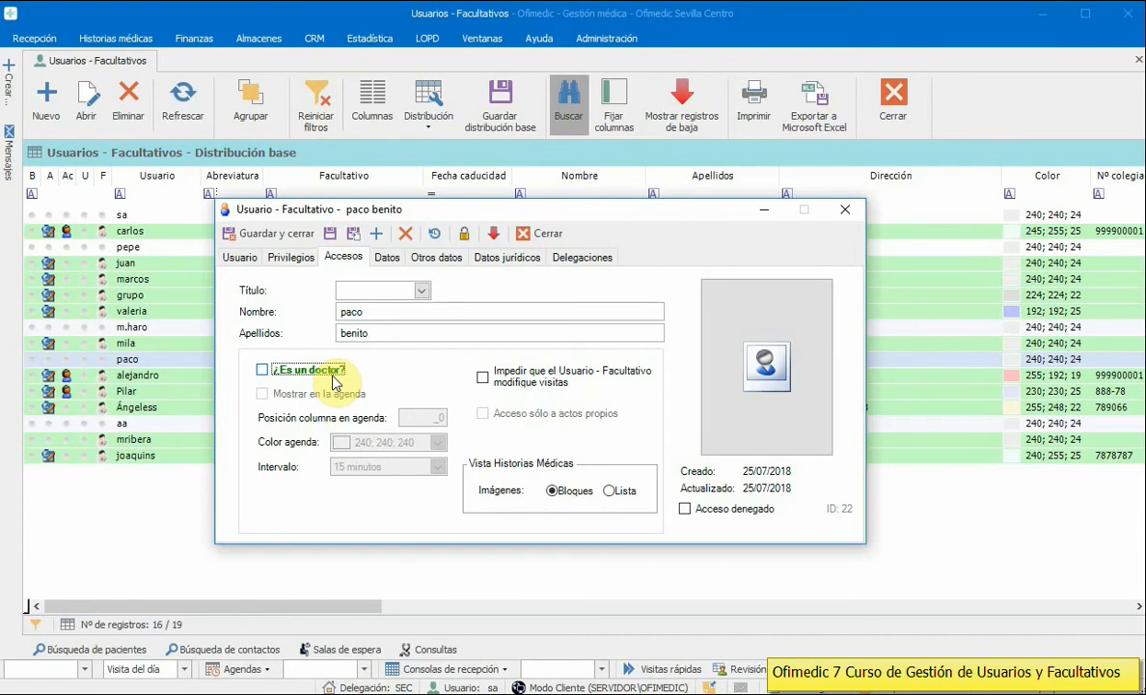
click(333, 381)
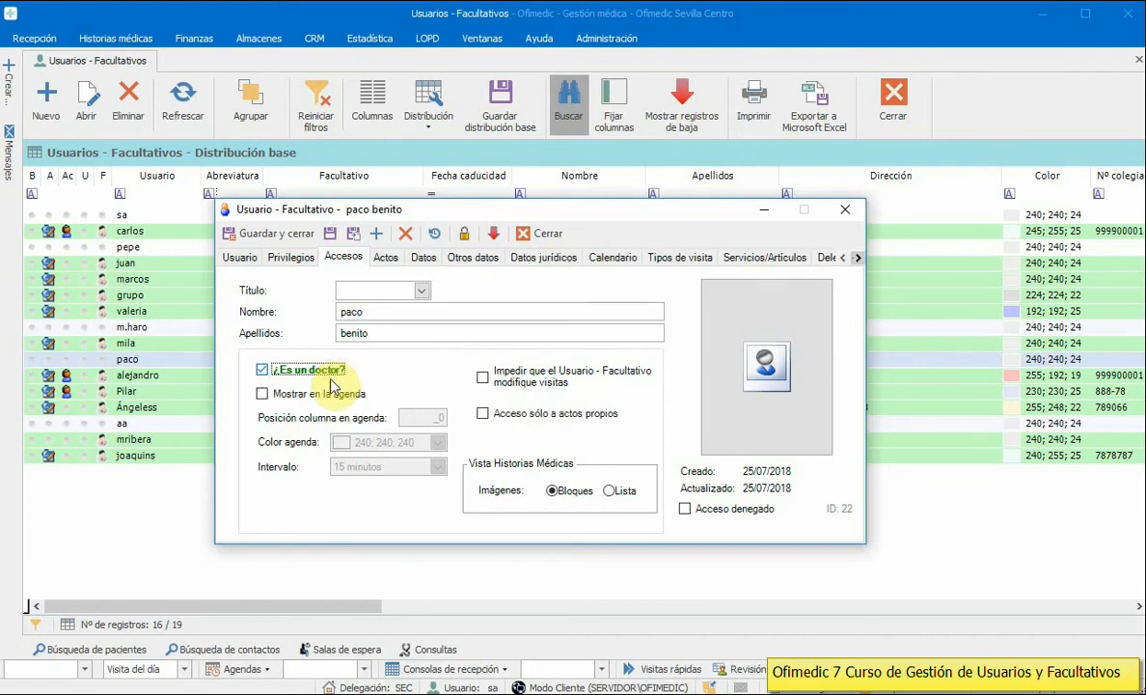
click(326, 375)
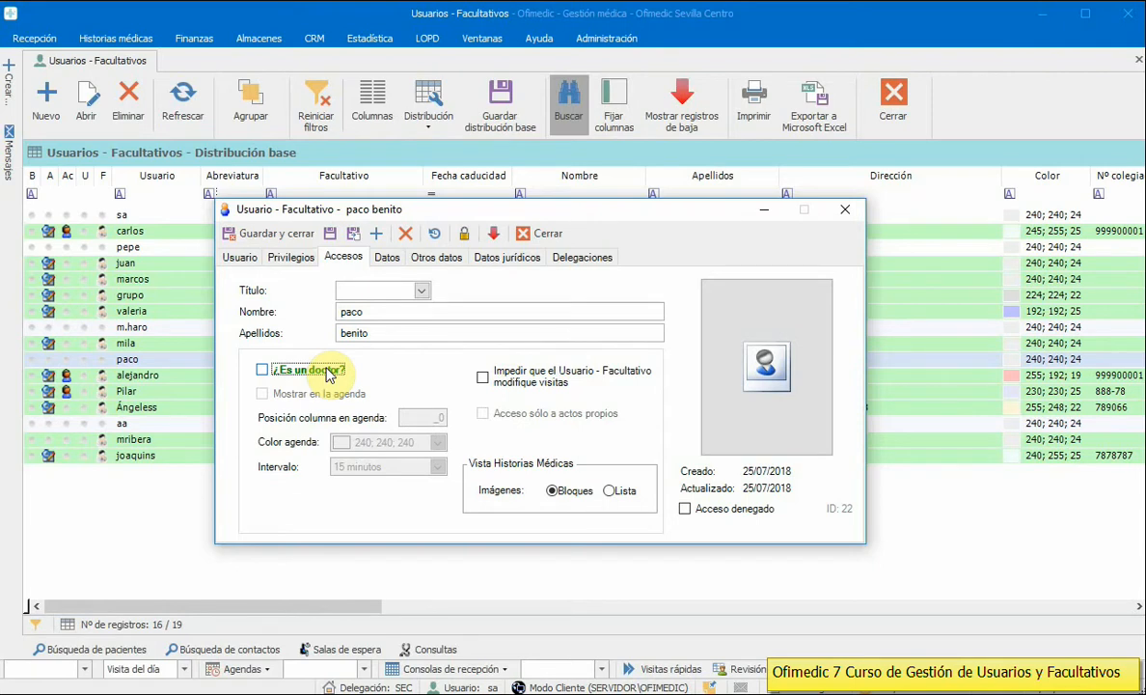
click(389, 257)
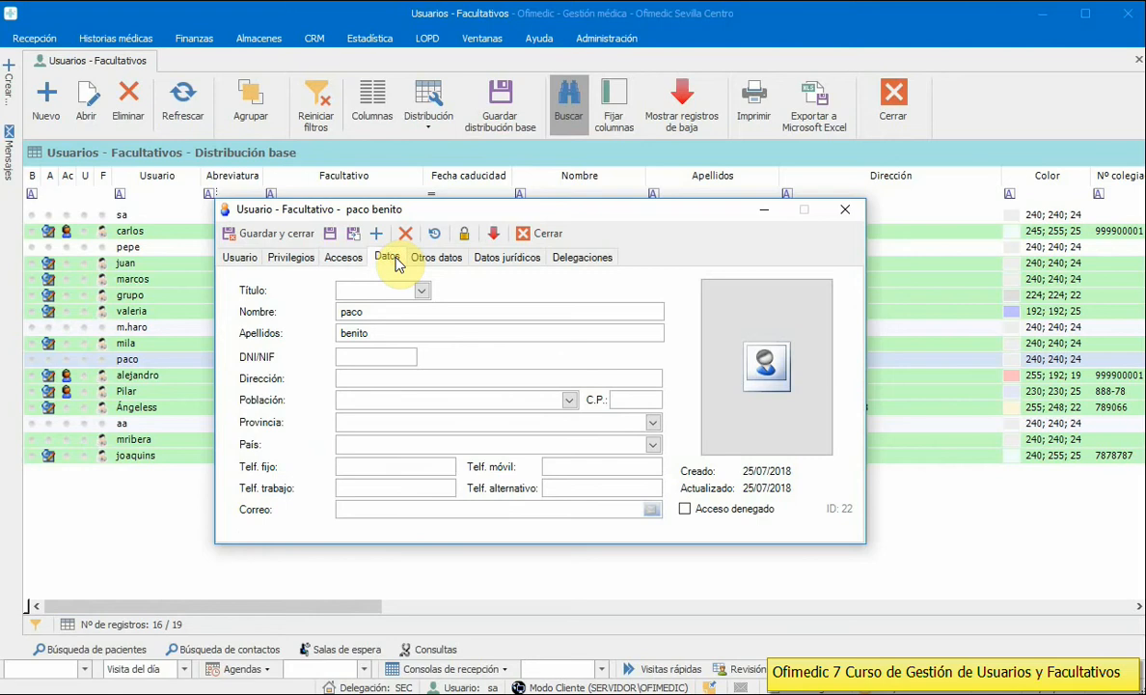
Step: Show the Delegaciones tab listing Barcelona (default), Sevilla Centro and Madrid
click(366, 358)
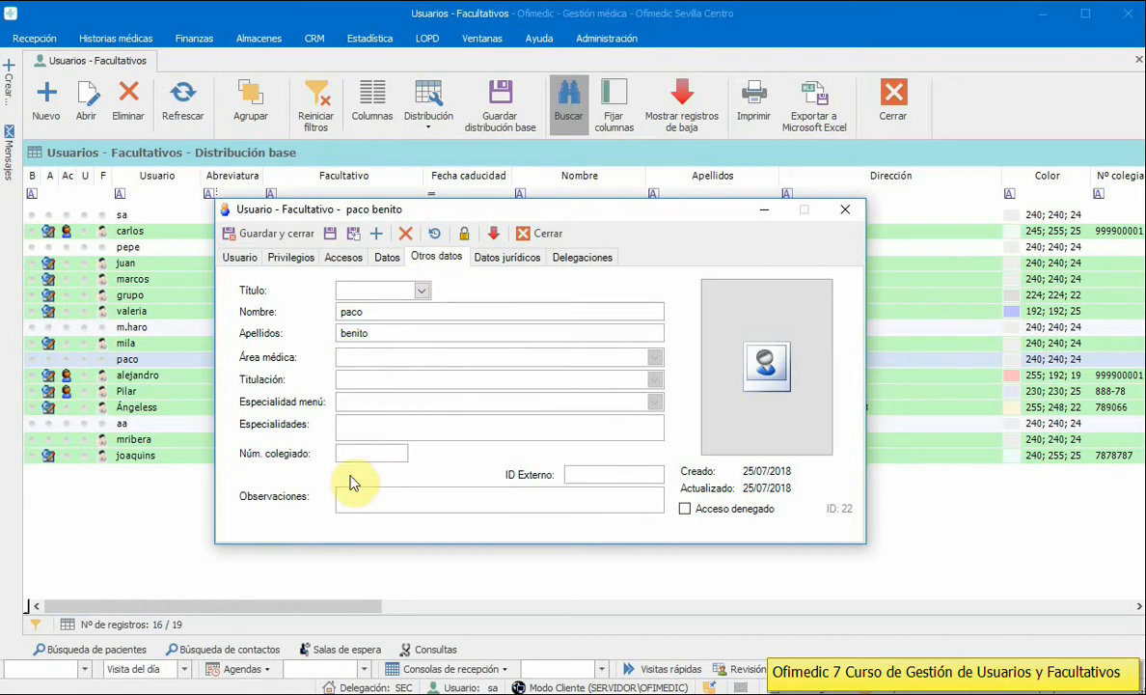
click(504, 261)
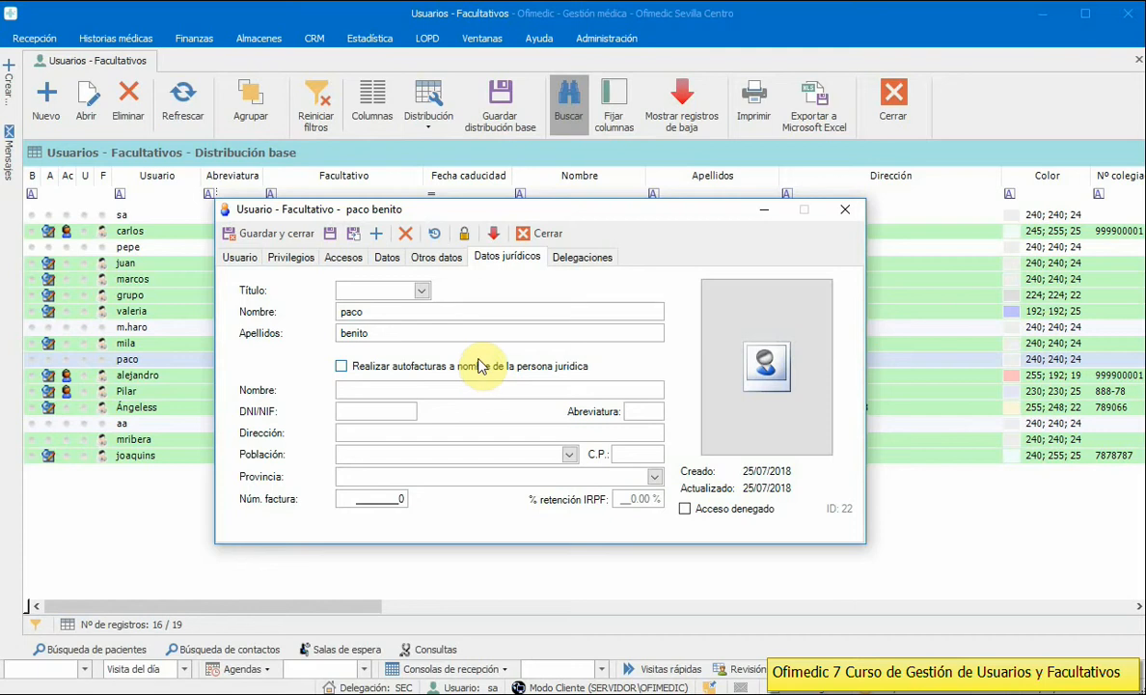
click(593, 257)
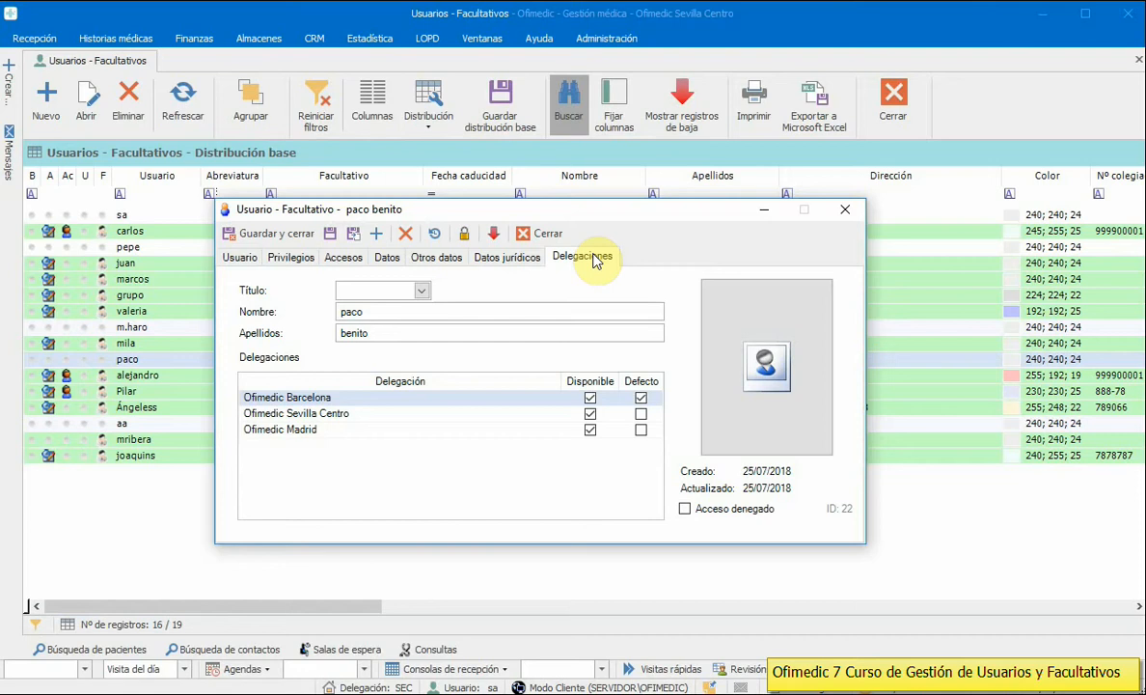
Step: Make Sevilla Centro and Madrid unavailable, keeping only Barcelona, then return to the Usuario tab
click(452, 431)
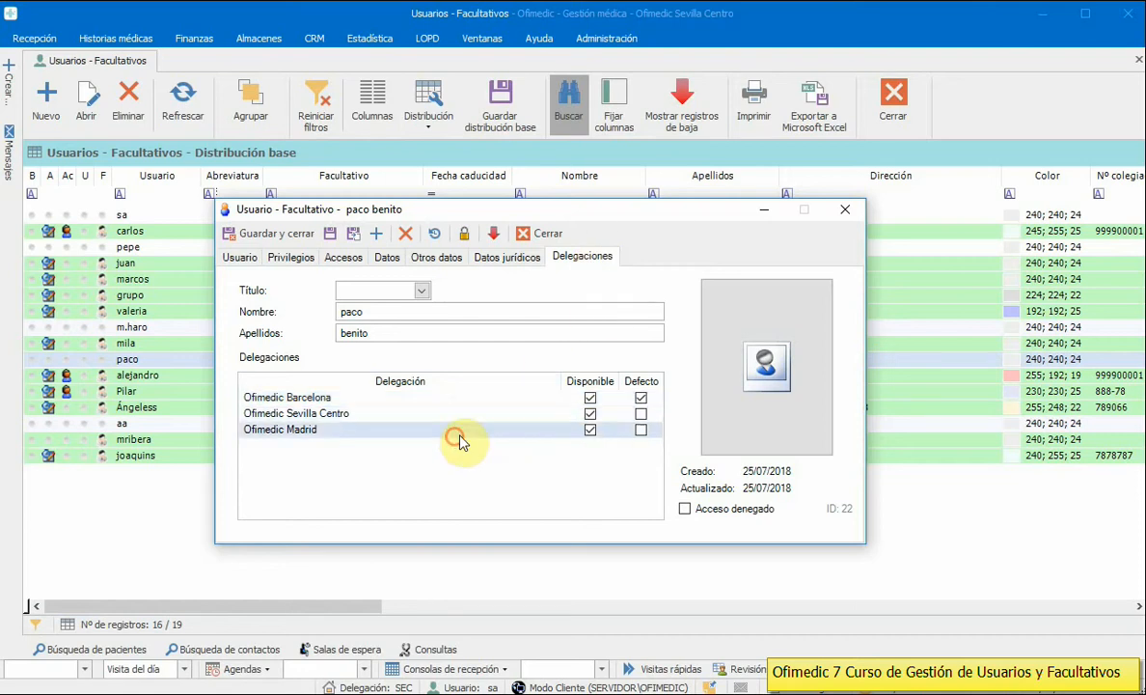
click(590, 430)
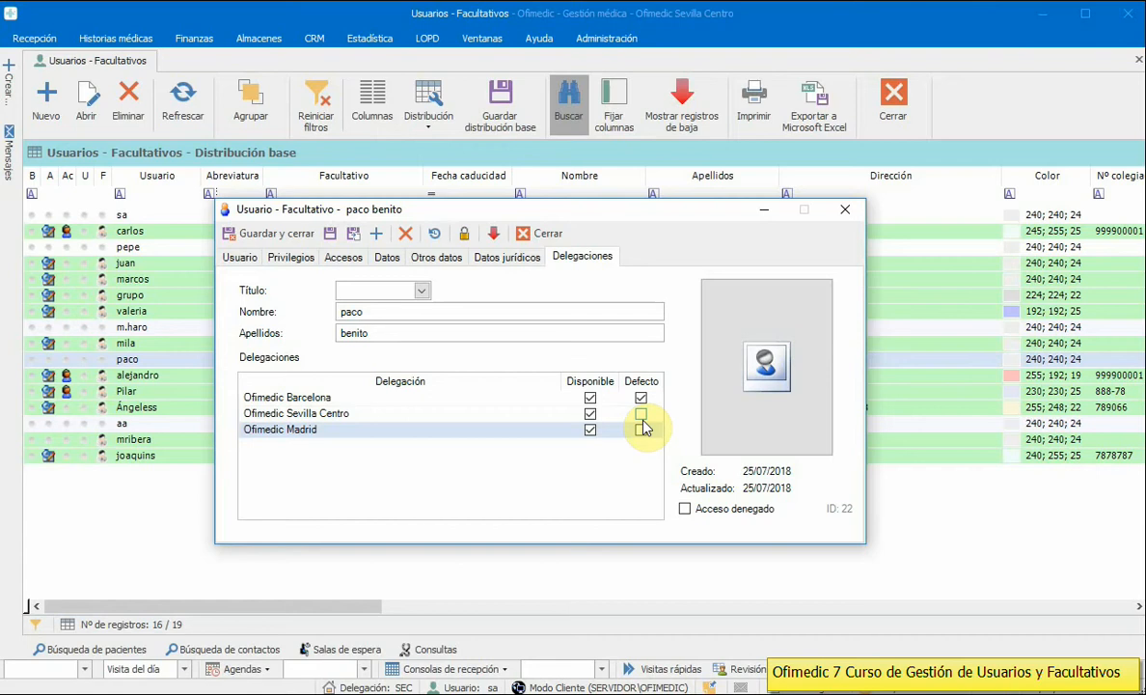
click(363, 397)
click(358, 411)
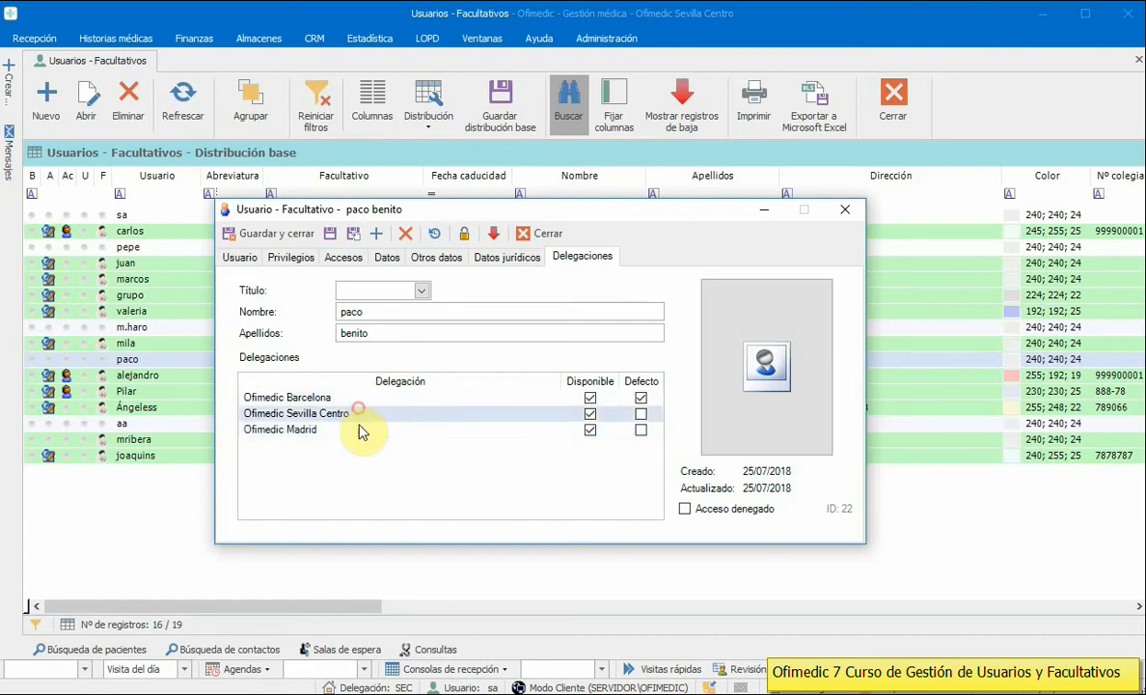
click(359, 429)
click(365, 413)
click(366, 398)
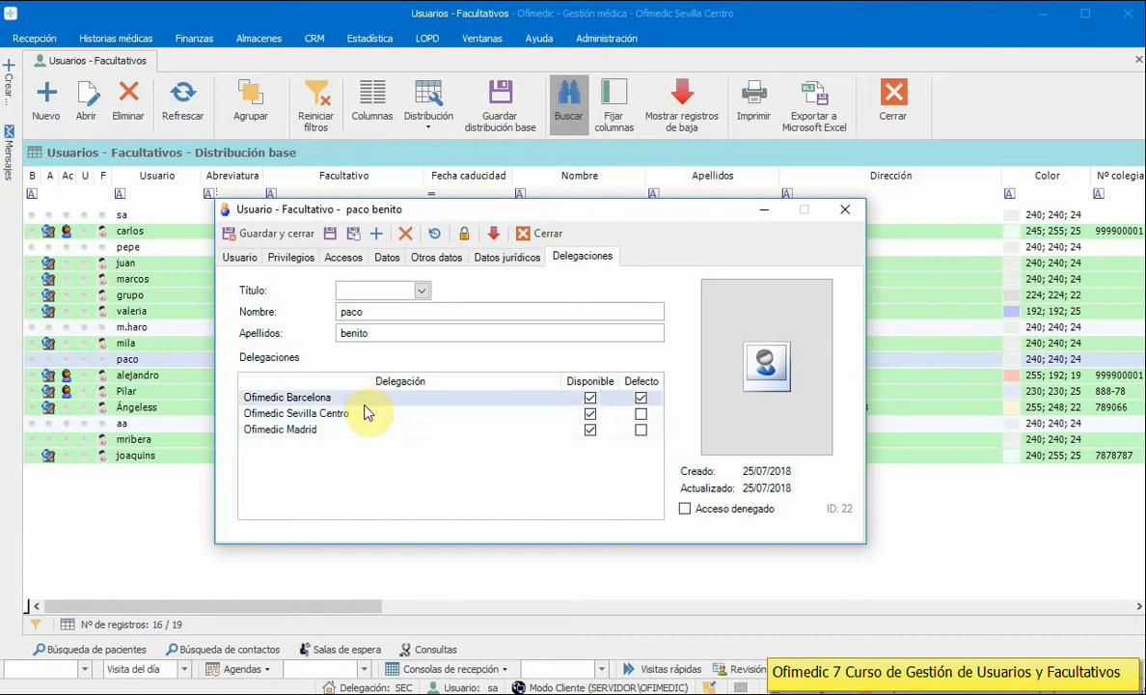
click(589, 415)
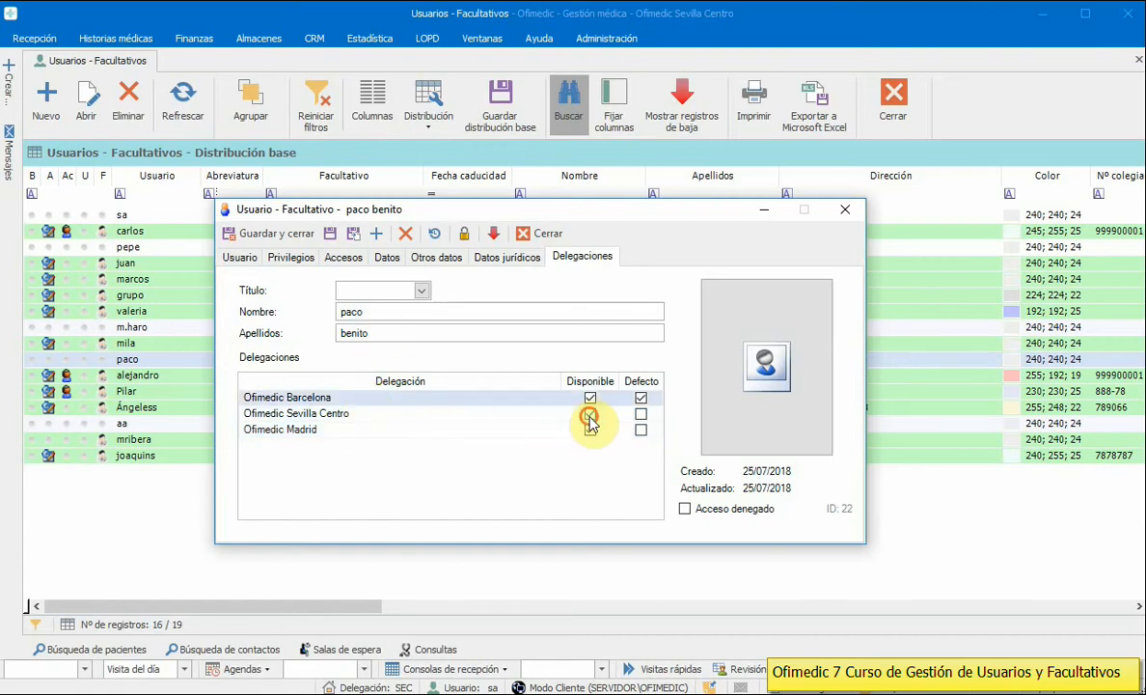
click(590, 430)
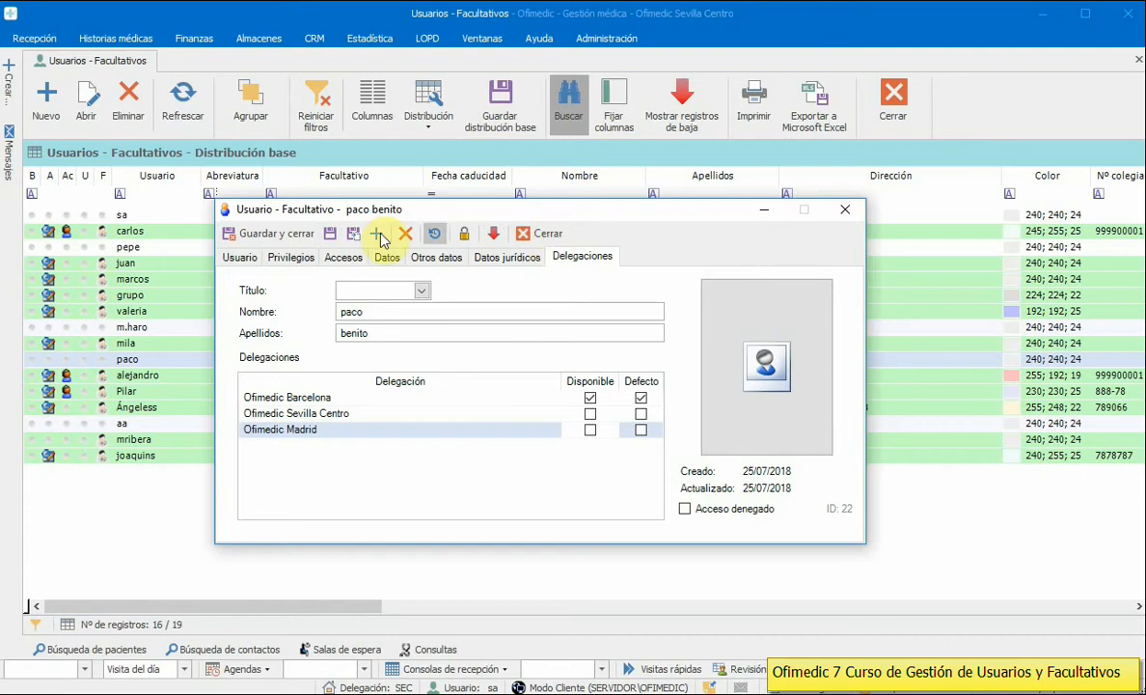
click(243, 259)
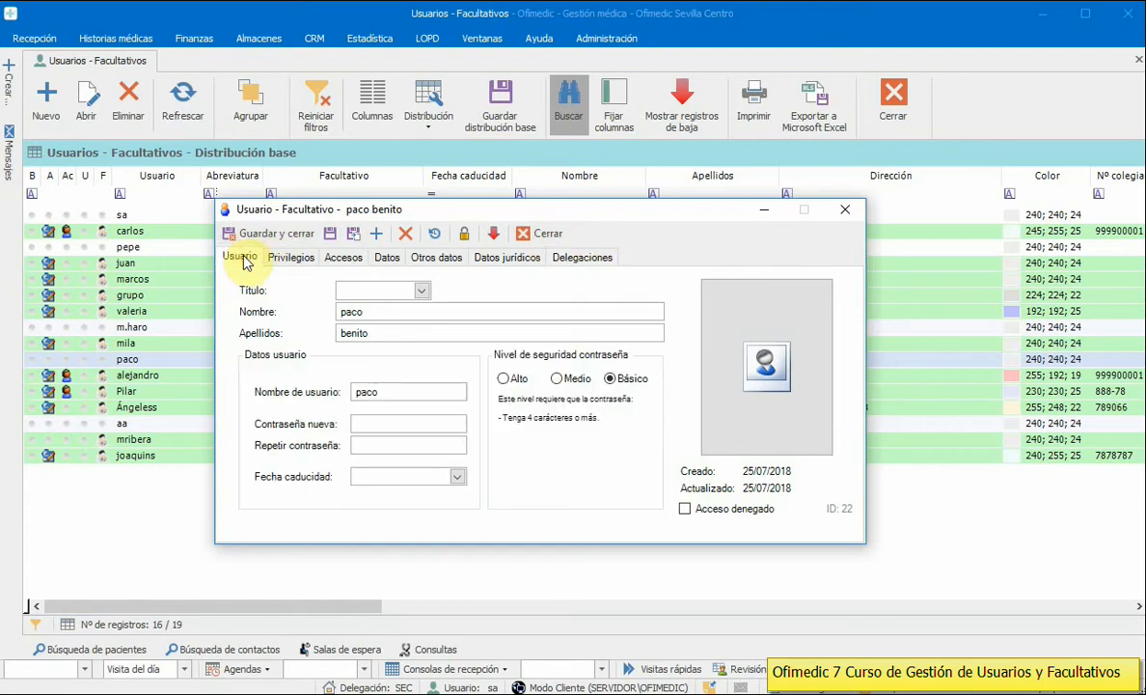
Step: Browse the 30-07, 05-09 and 24-09-2018 history entries, then close the record without saving
click(435, 237)
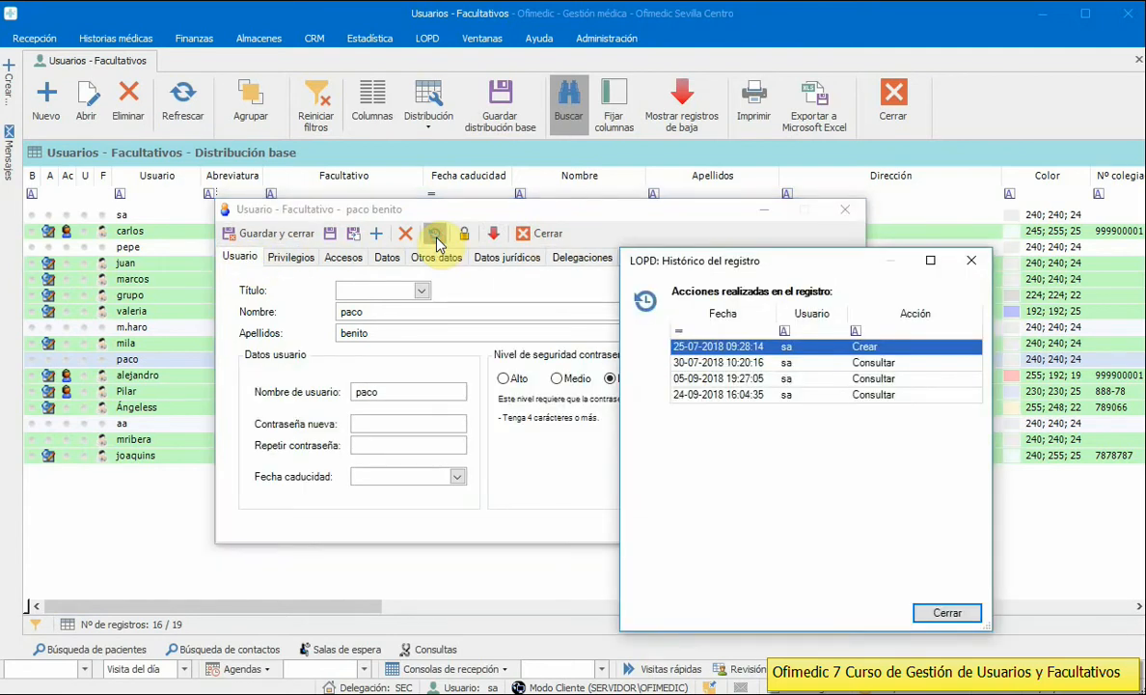
click(724, 363)
click(737, 380)
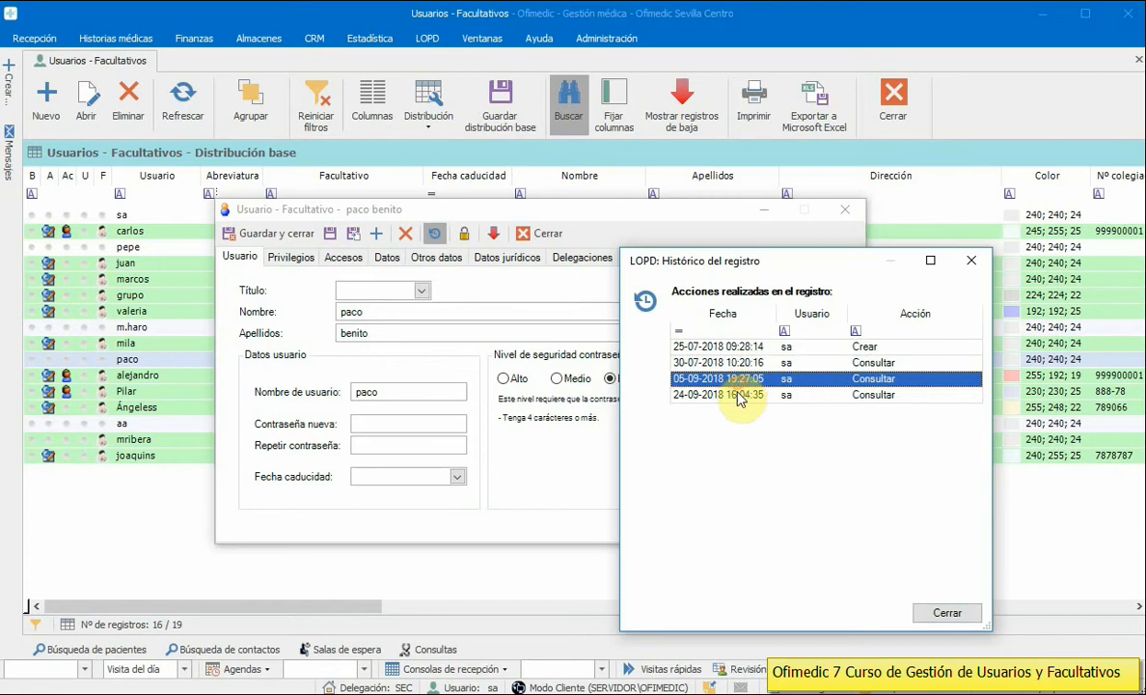
click(737, 395)
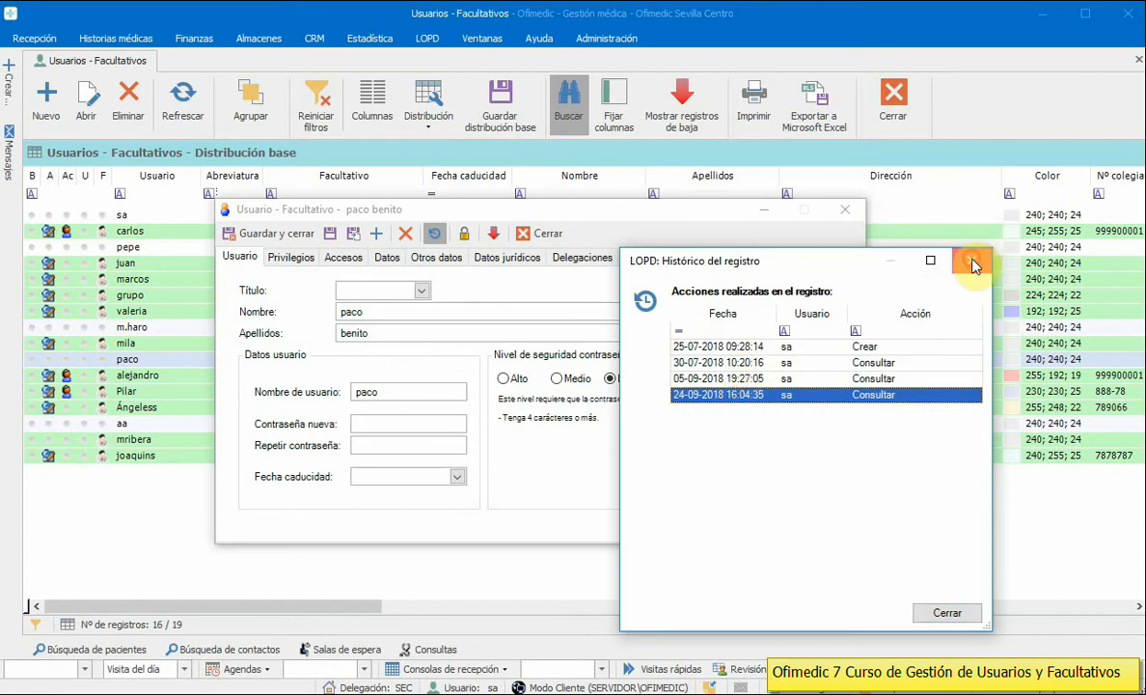
click(972, 263)
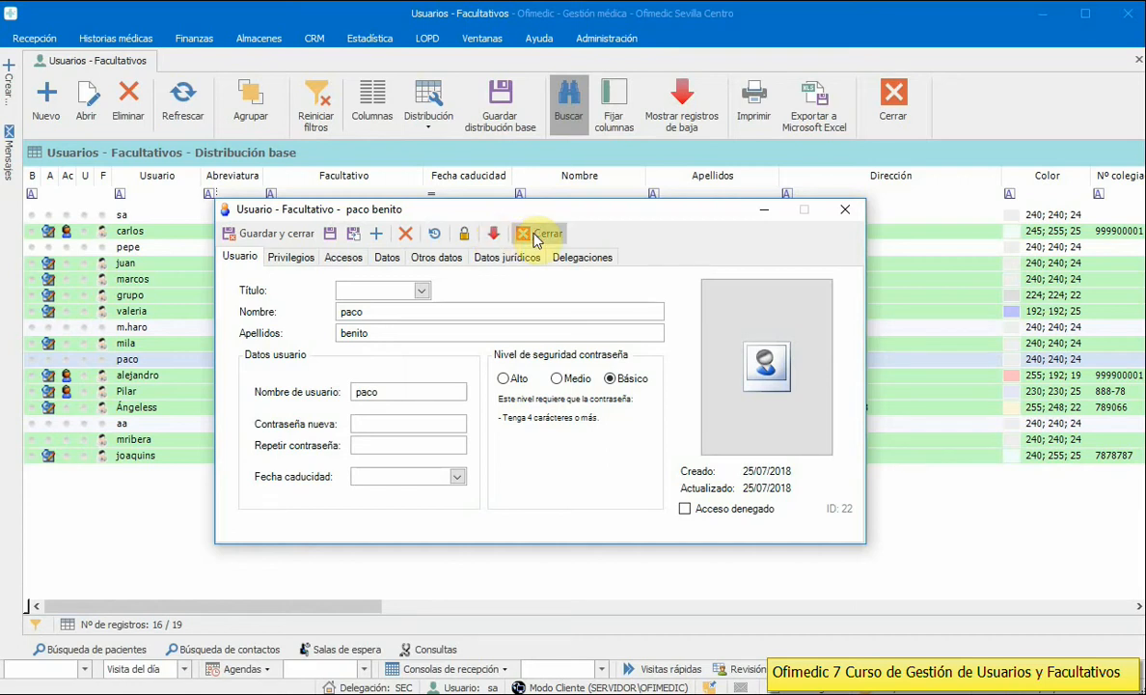
click(536, 235)
click(854, 512)
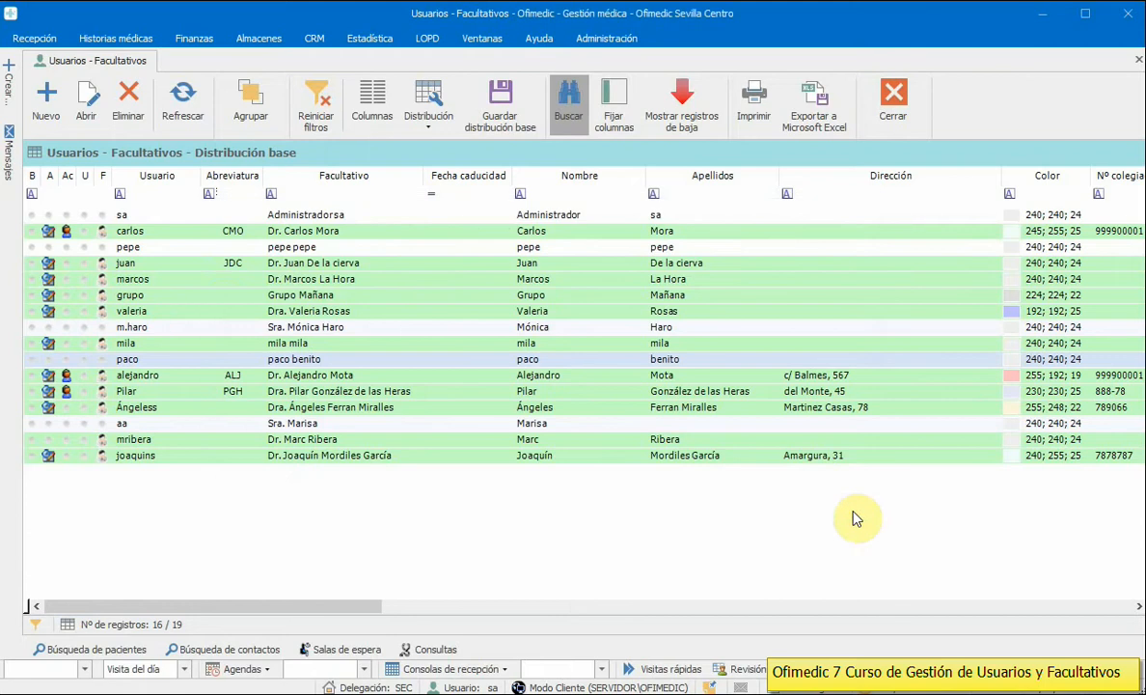
Step: Open the fourth-row doctor's user record and show its Privilegios tab
click(325, 264)
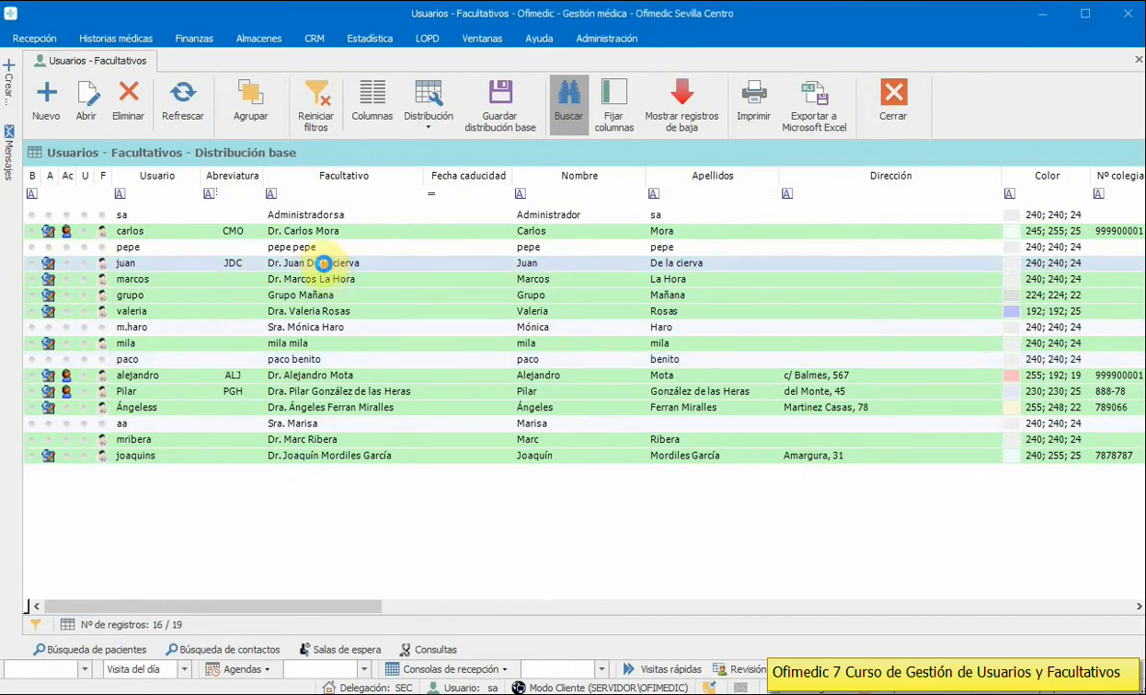
double_click(325, 264)
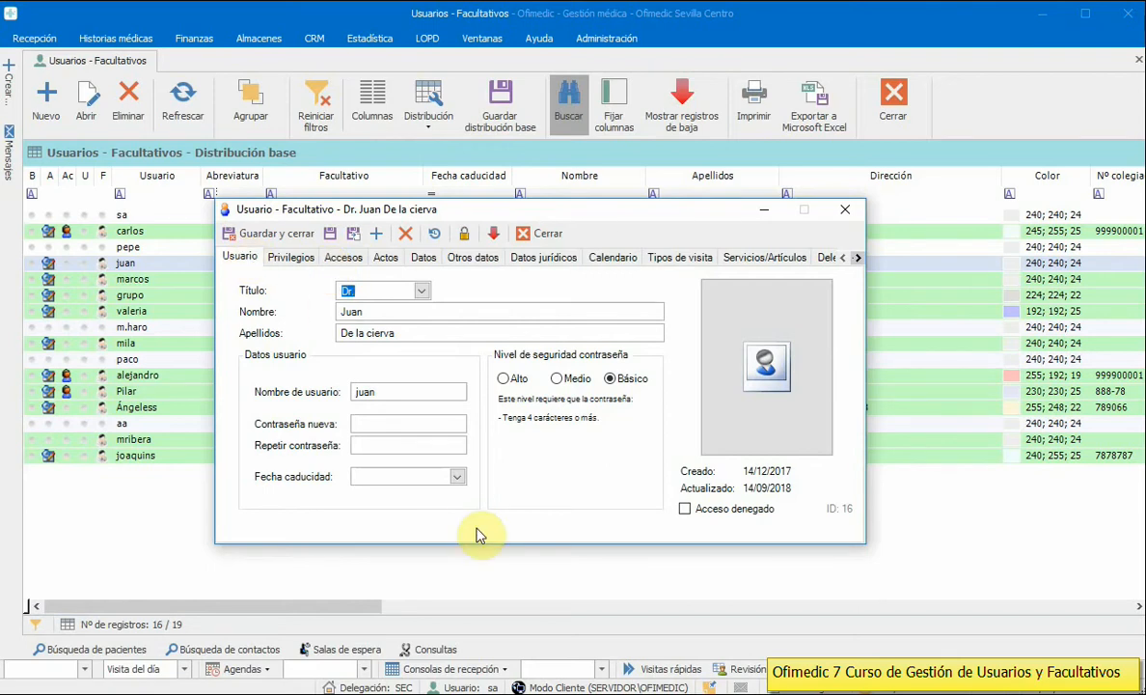
click(294, 257)
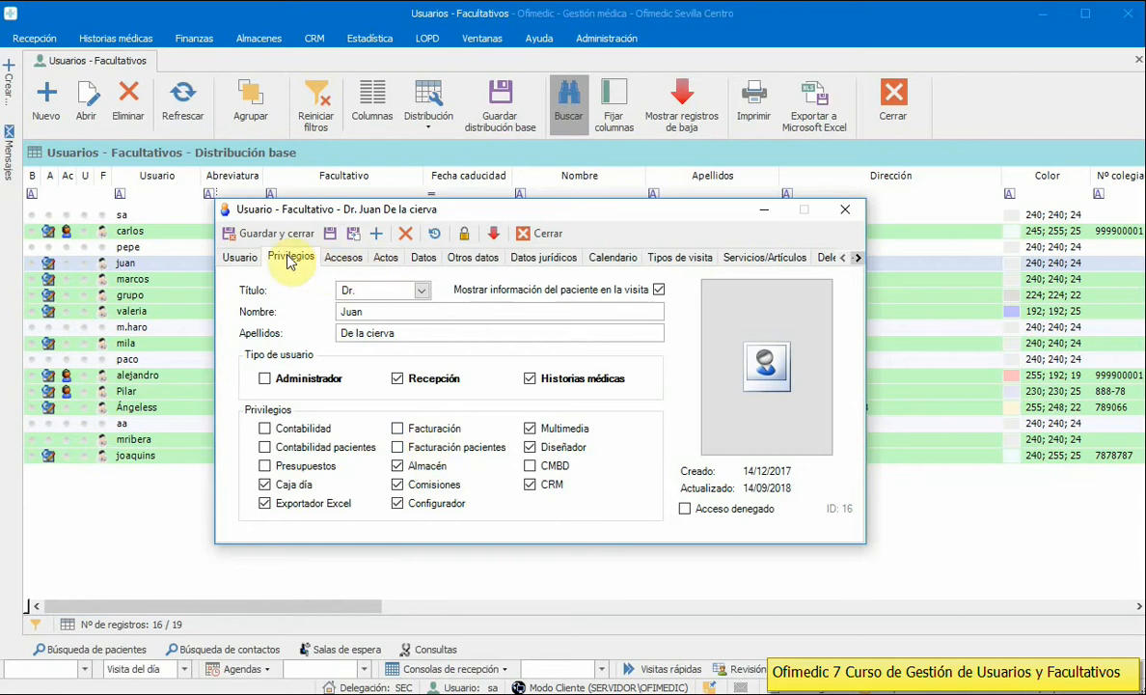
Step: On the Accesos tab, keep Mostrar en la agenda ticked with column position 0
click(338, 259)
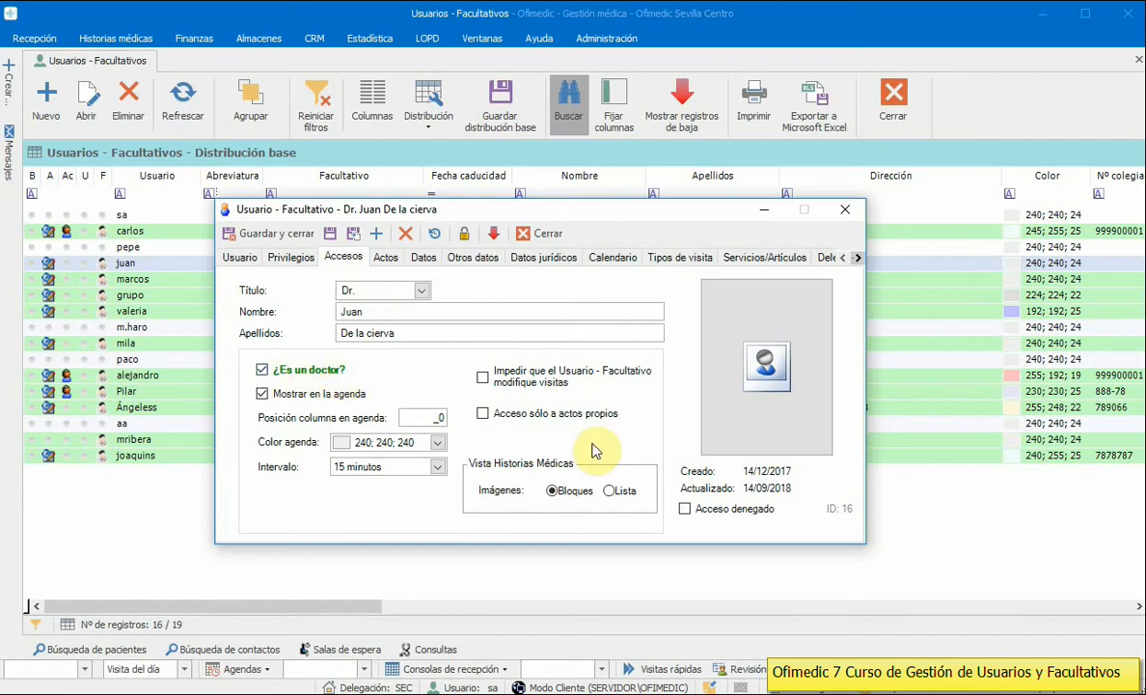
click(286, 395)
click(286, 396)
click(421, 418)
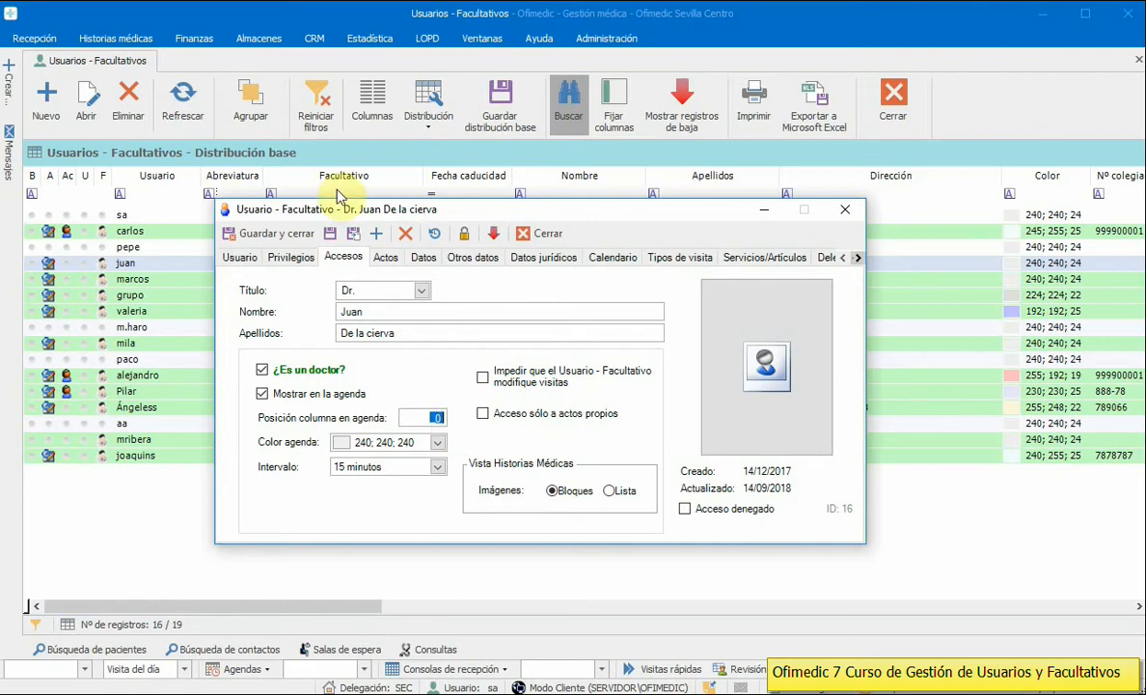
Step: Open the general agenda from Recepción > Agendas
click(42, 40)
click(26, 77)
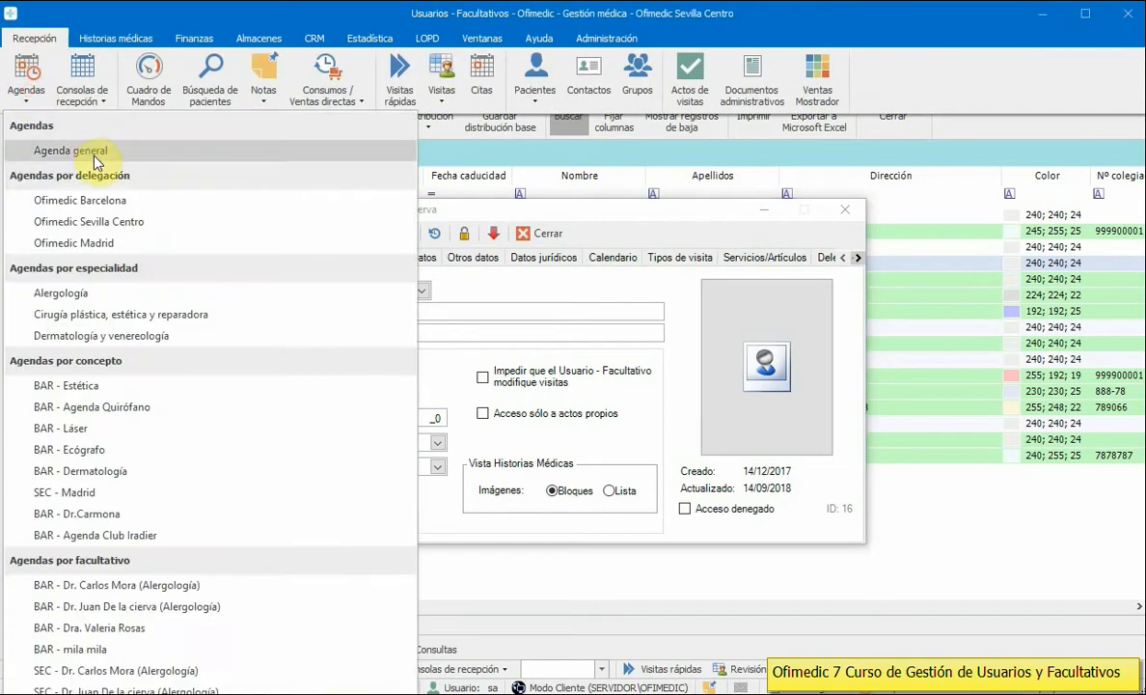
click(397, 129)
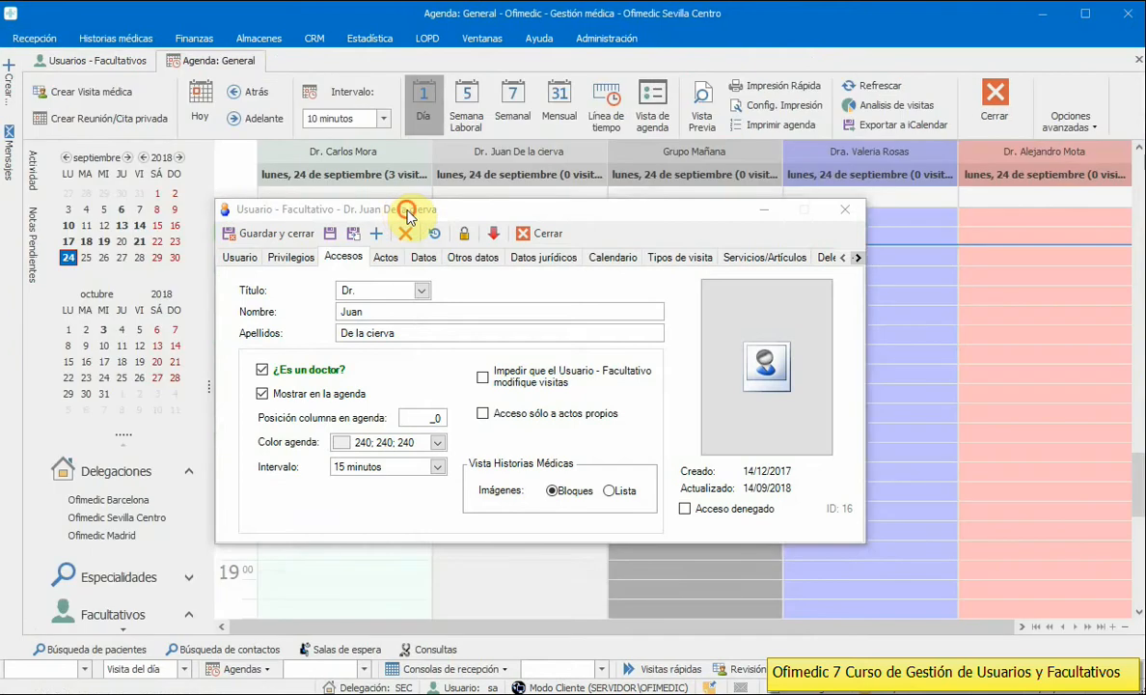
Step: Move the user record window aside and leave the agenda colour unchanged
drag(388, 209, 512, 352)
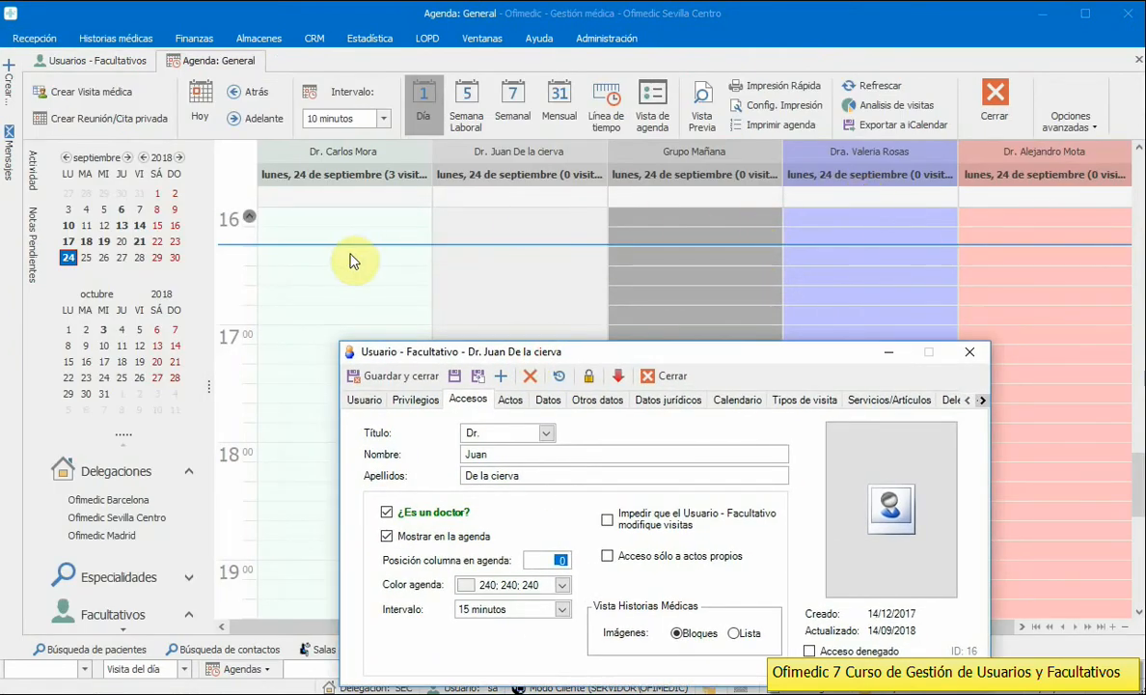
drag(547, 357, 267, 252)
click(283, 484)
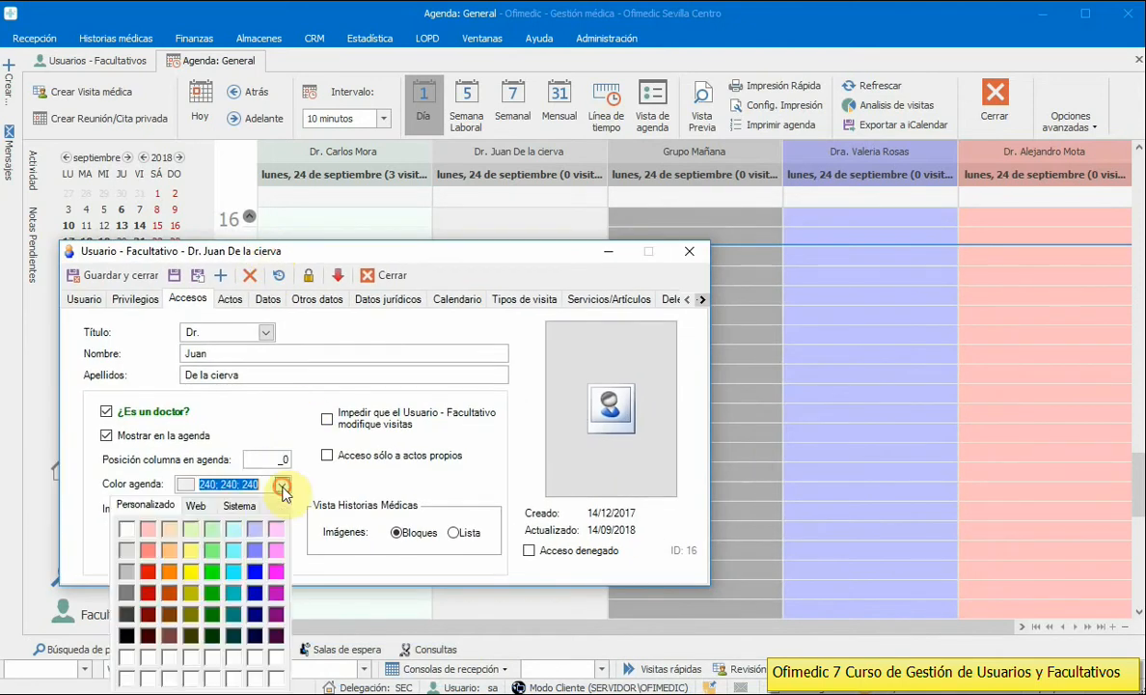
click(196, 504)
mouse_move(284, 541)
mouse_down()
mouse_move(287, 604)
mouse_move(288, 536)
mouse_up()
click(267, 406)
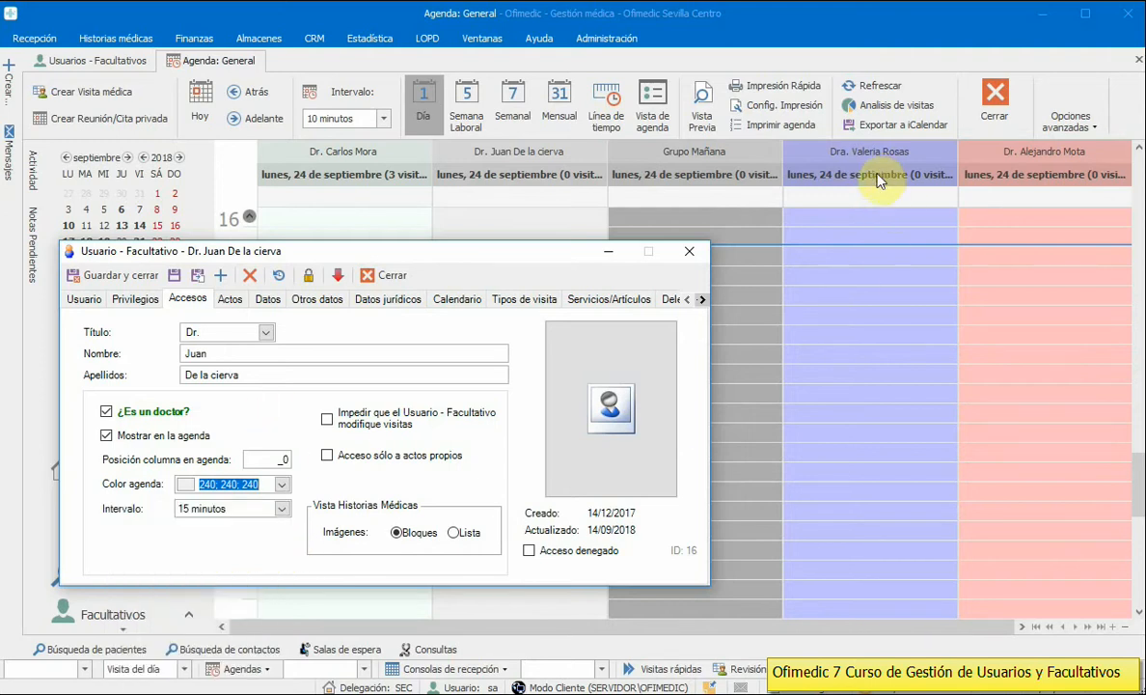
Step: Select time slots from 16:40 to 17:40 in the blue doctor's agenda column
click(852, 240)
click(853, 259)
click(855, 294)
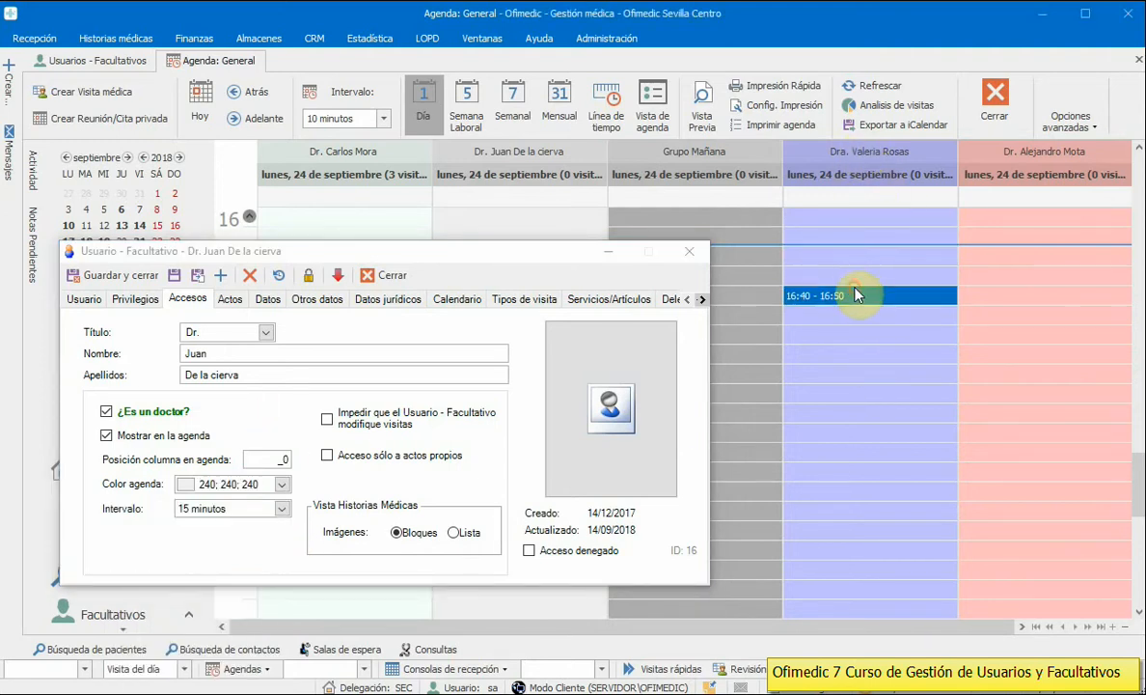
click(862, 278)
click(858, 259)
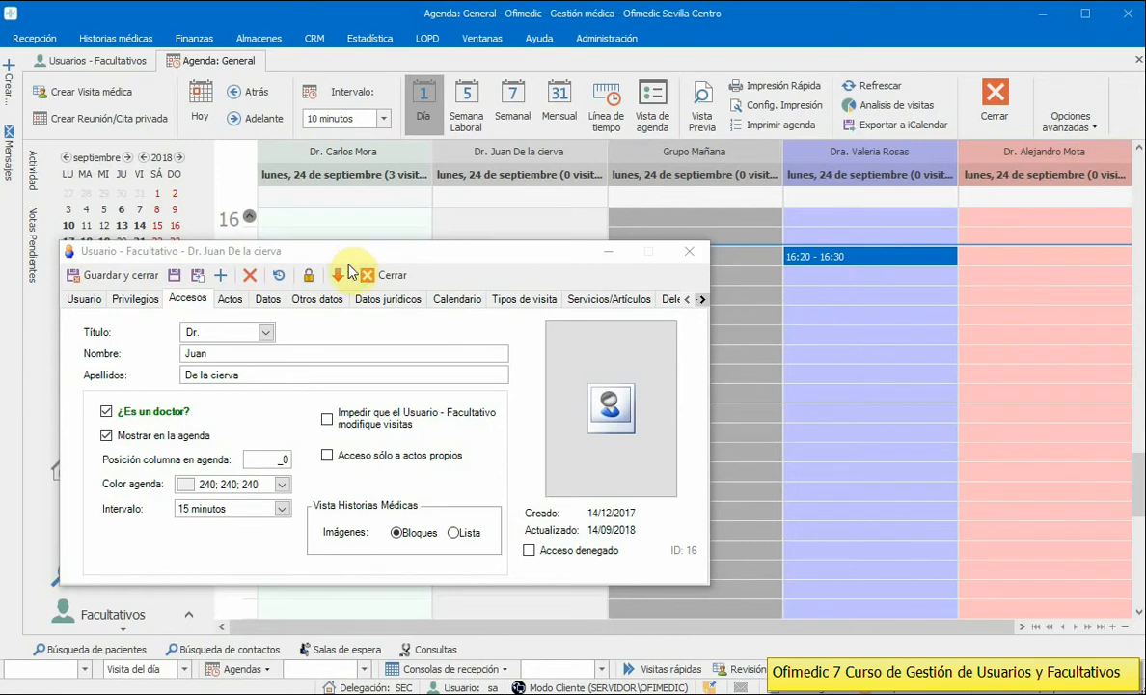
drag(345, 255, 349, 238)
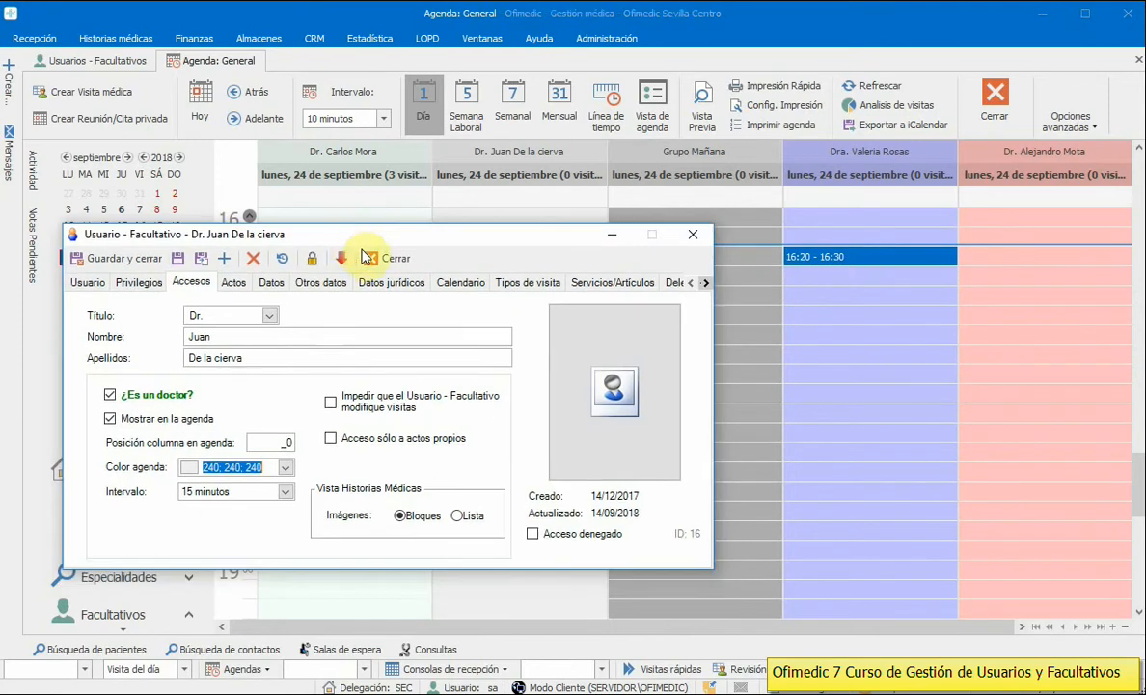
click(853, 274)
click(853, 333)
click(851, 355)
click(851, 413)
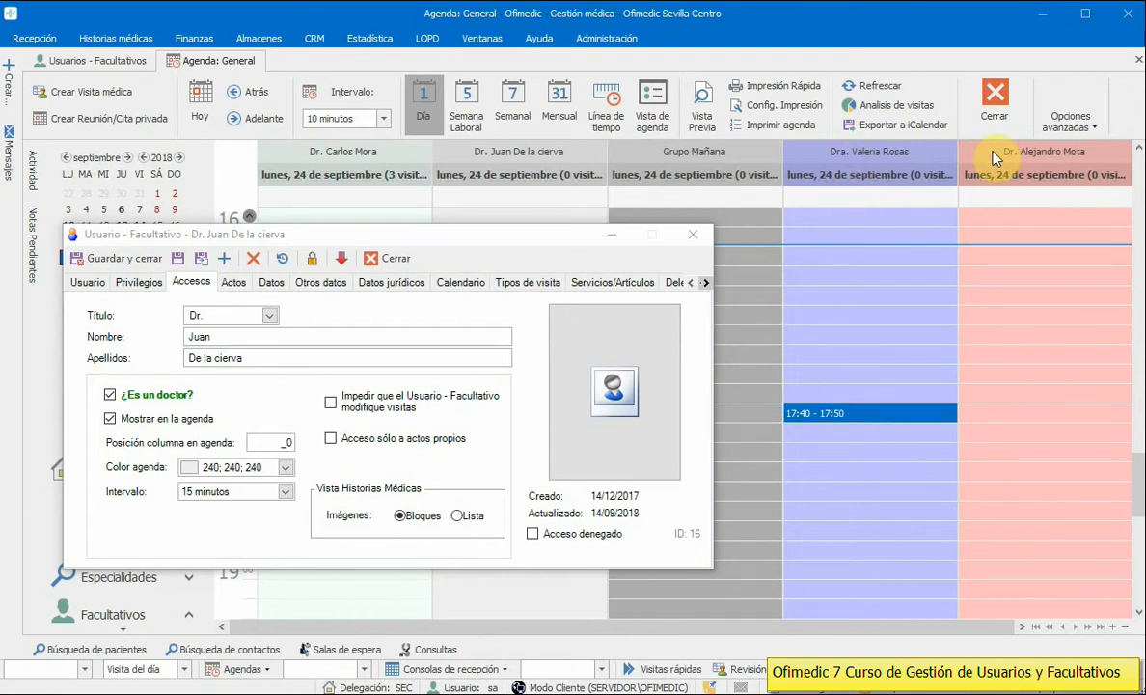
Step: Keep the appointment interval at 15 minutos and show the Recepción ribbon
click(289, 494)
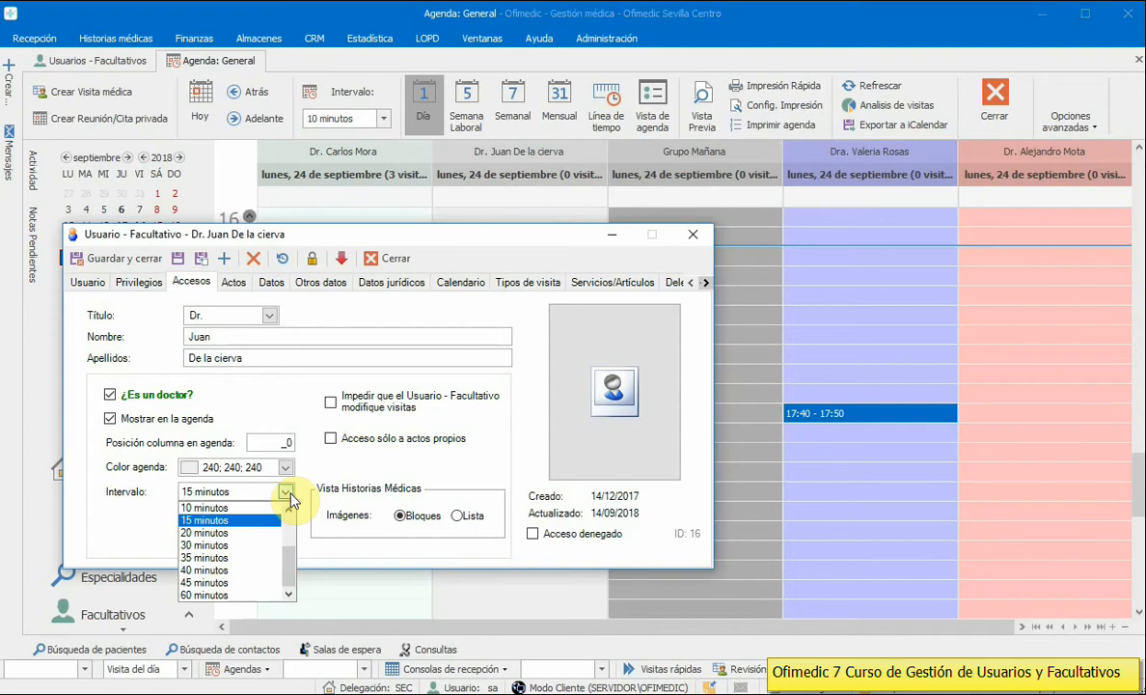
click(232, 520)
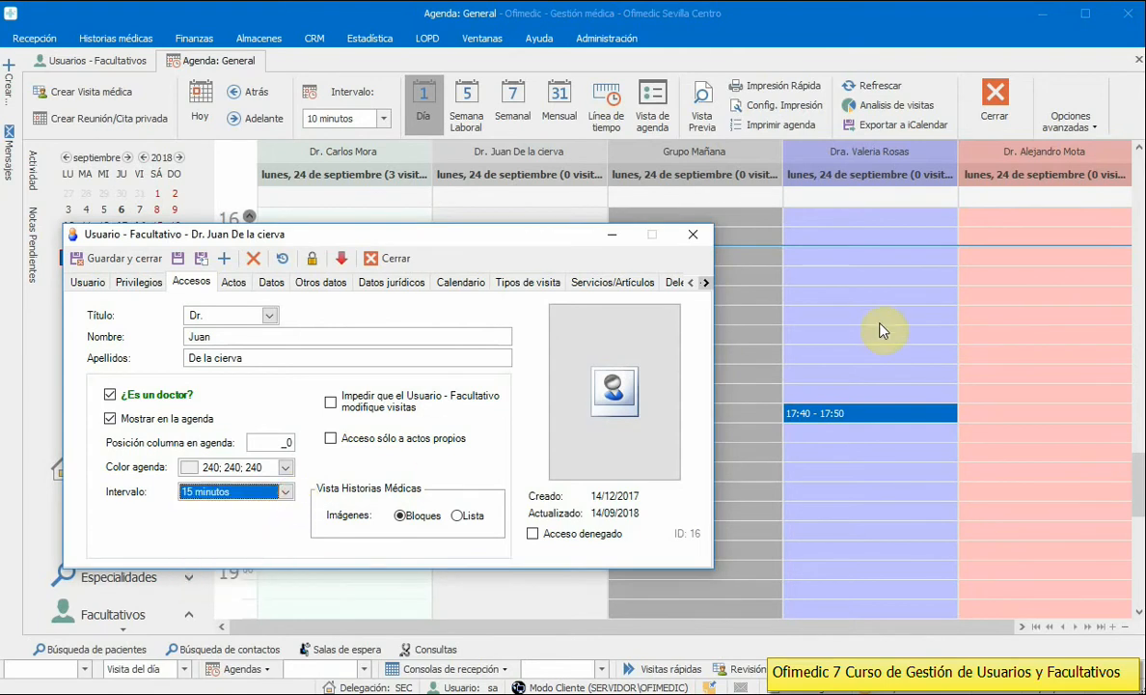
click(816, 299)
click(36, 39)
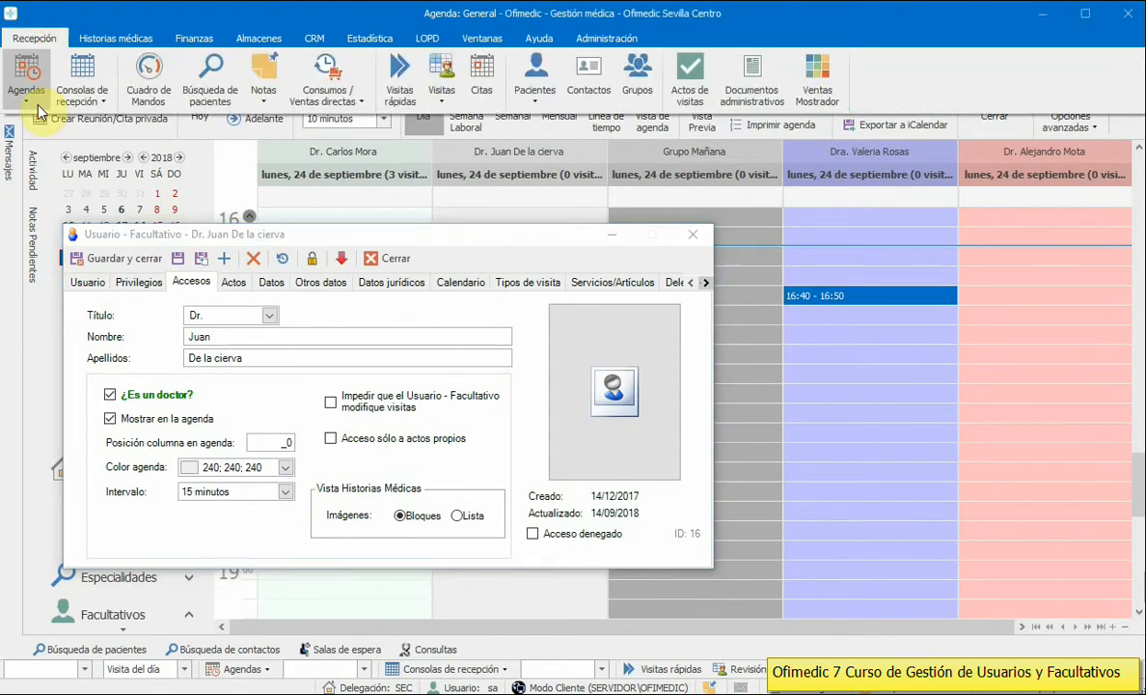
Step: Open the Agenda BAR agenda in its own tab and move the user record aside
click(26, 80)
click(101, 584)
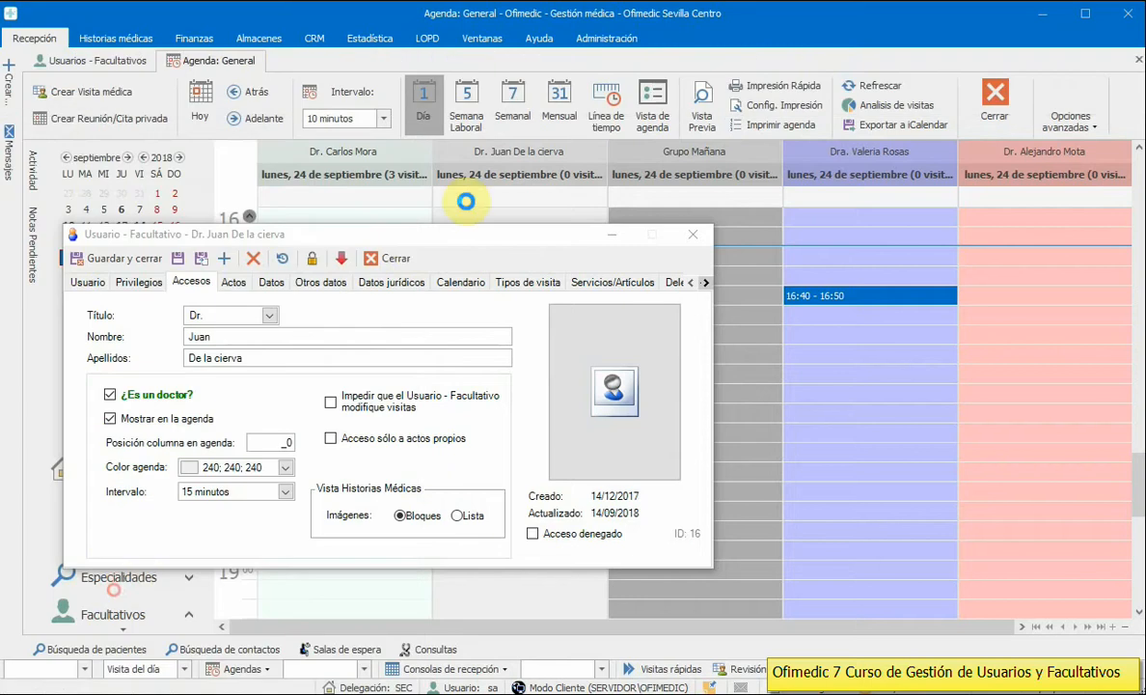
drag(429, 234, 781, 233)
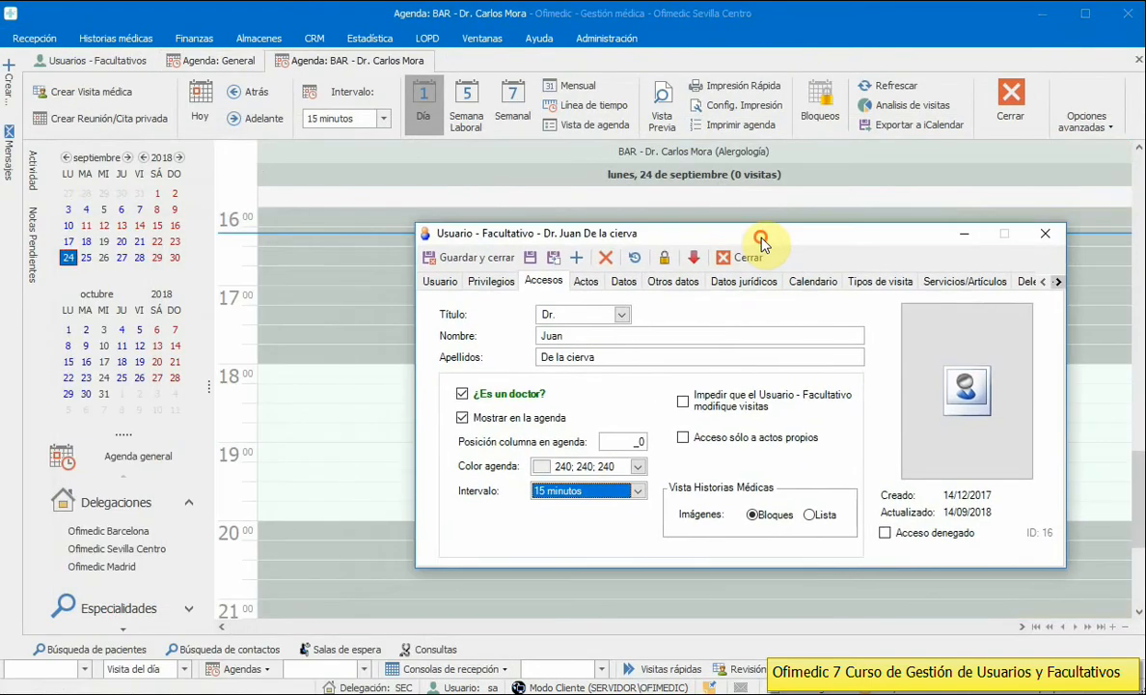
Step: Select the 18:00 to 19:00 slots to confirm 15-minute intervals
click(265, 381)
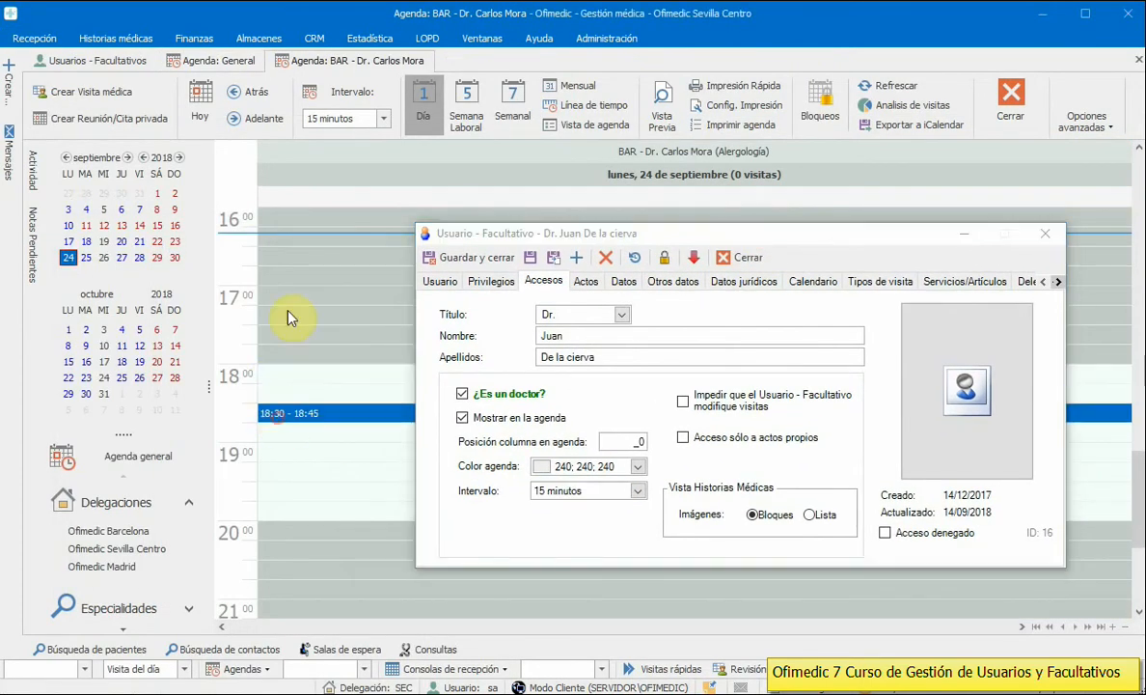
click(557, 492)
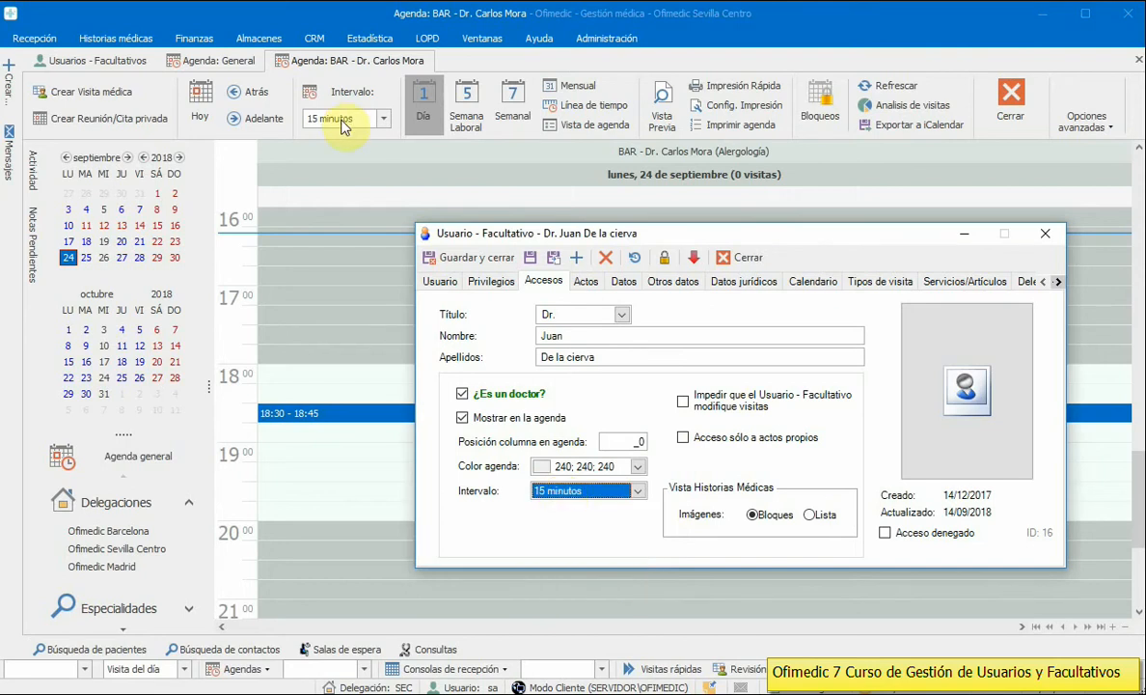
click(268, 376)
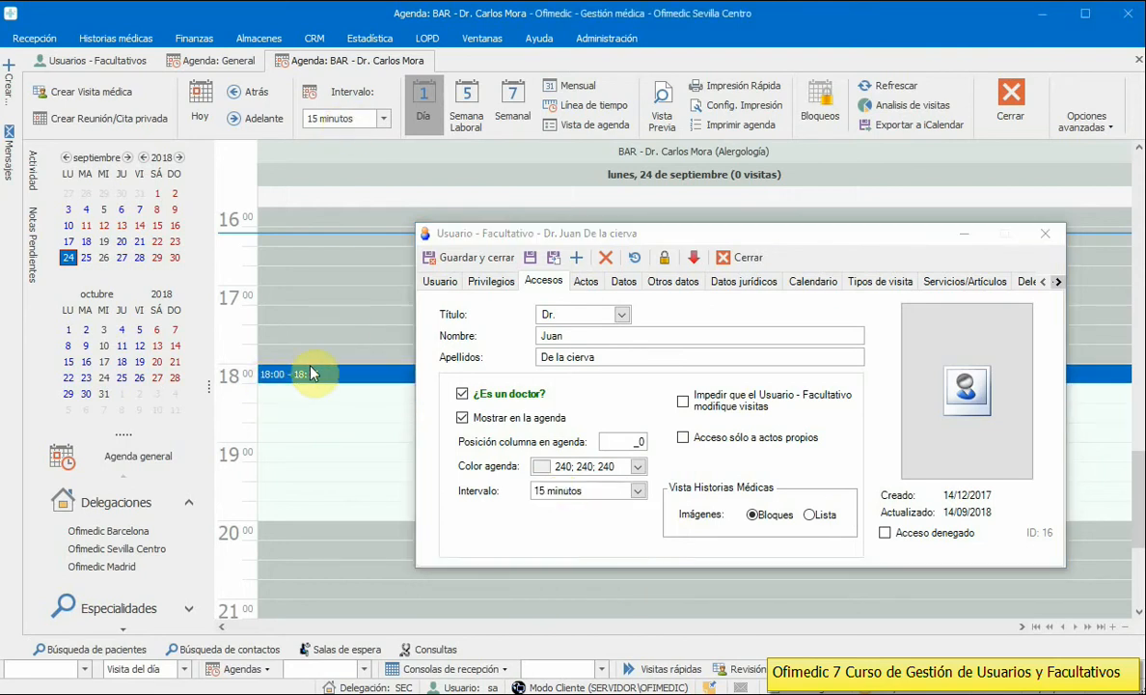
click(300, 393)
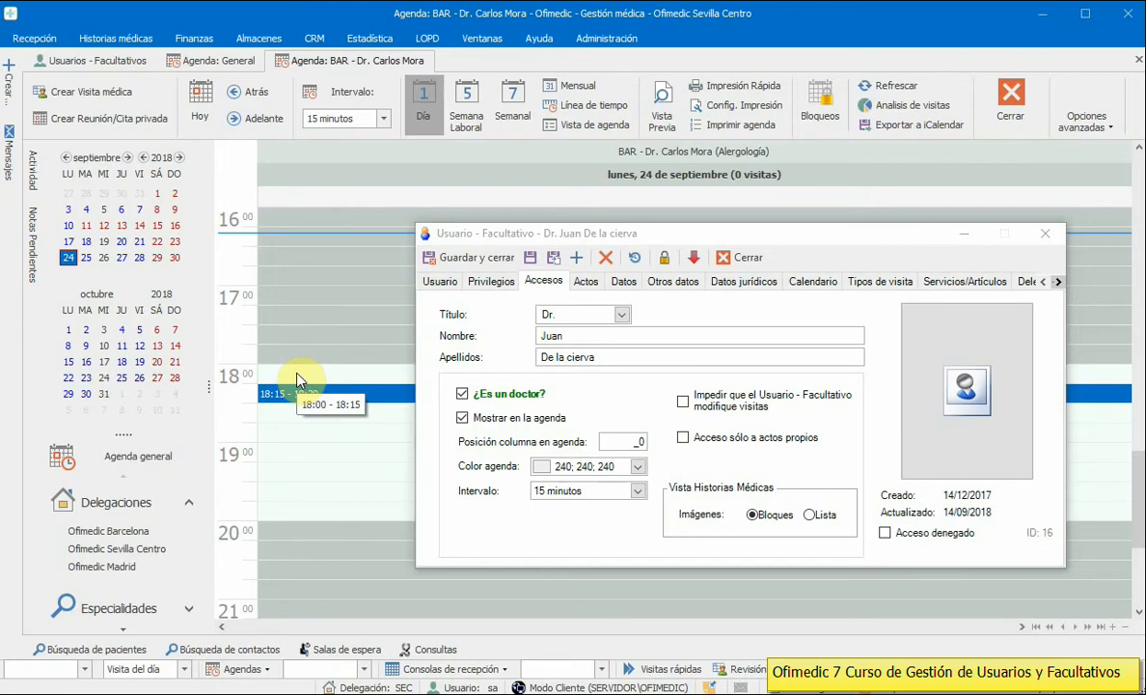
click(305, 434)
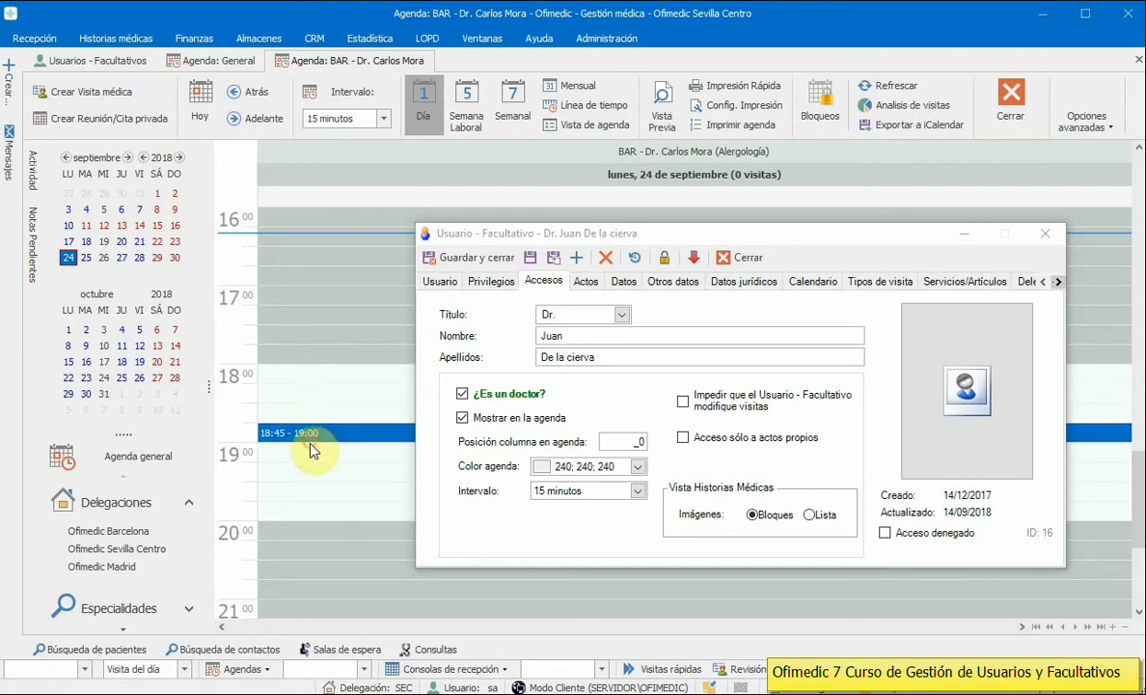
click(301, 374)
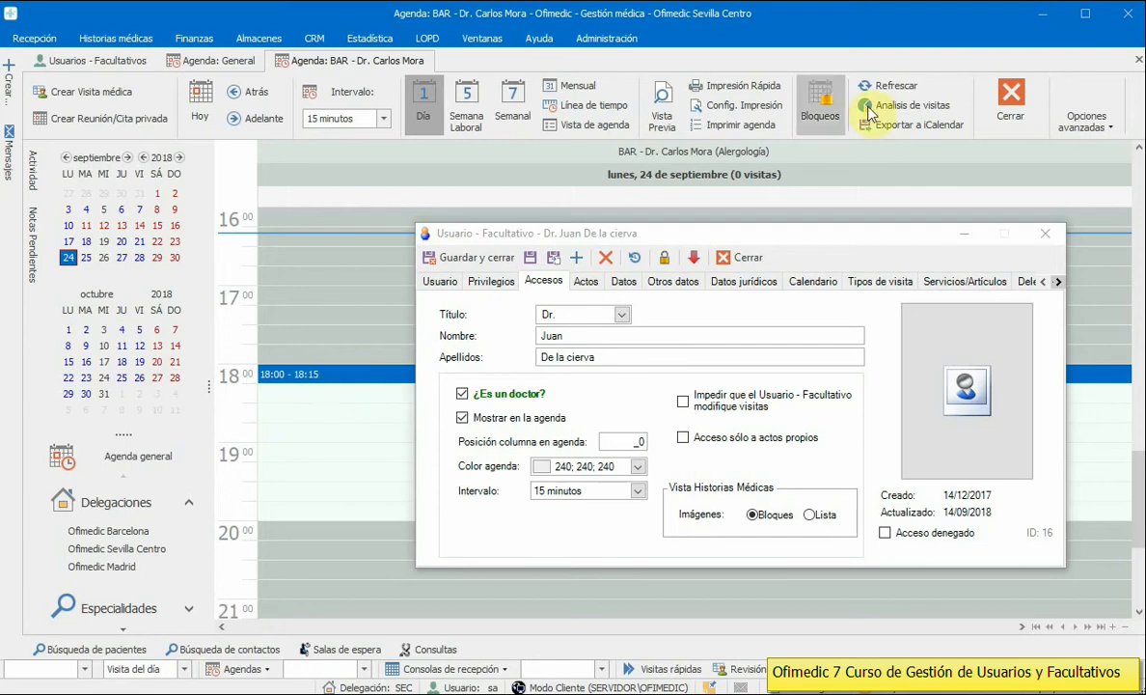
click(1082, 118)
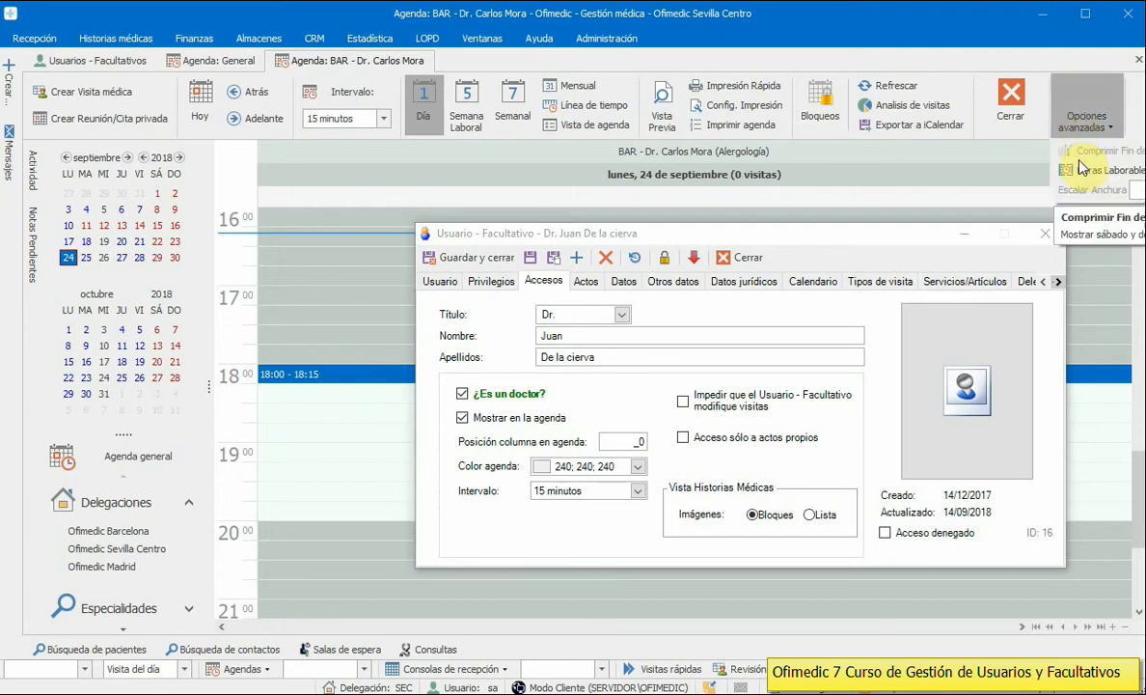
click(332, 383)
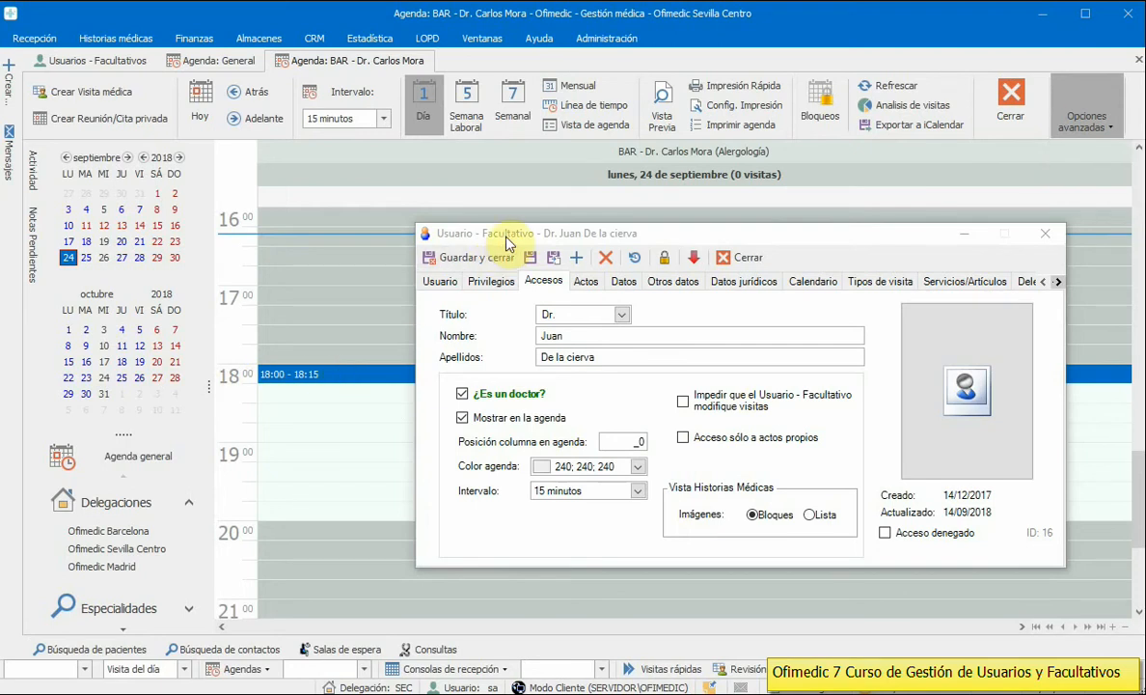
drag(482, 232, 376, 211)
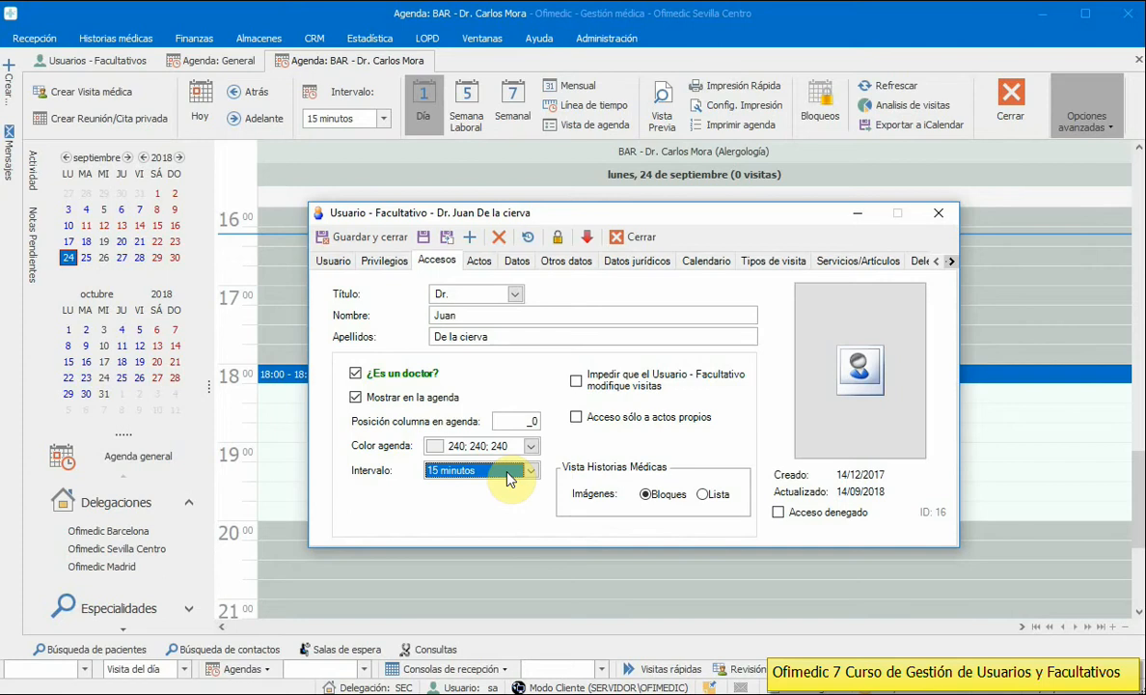
Step: Tick 'Acceso sólo a actos propios' on Accesos and open the Historias tab
click(577, 384)
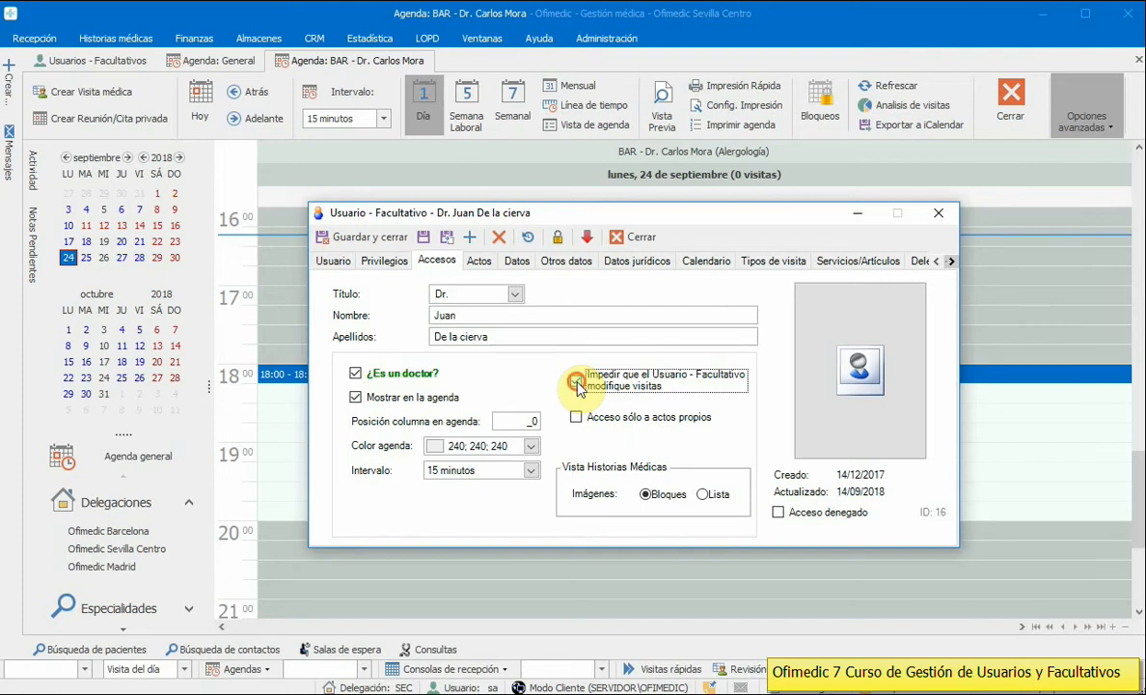
click(576, 417)
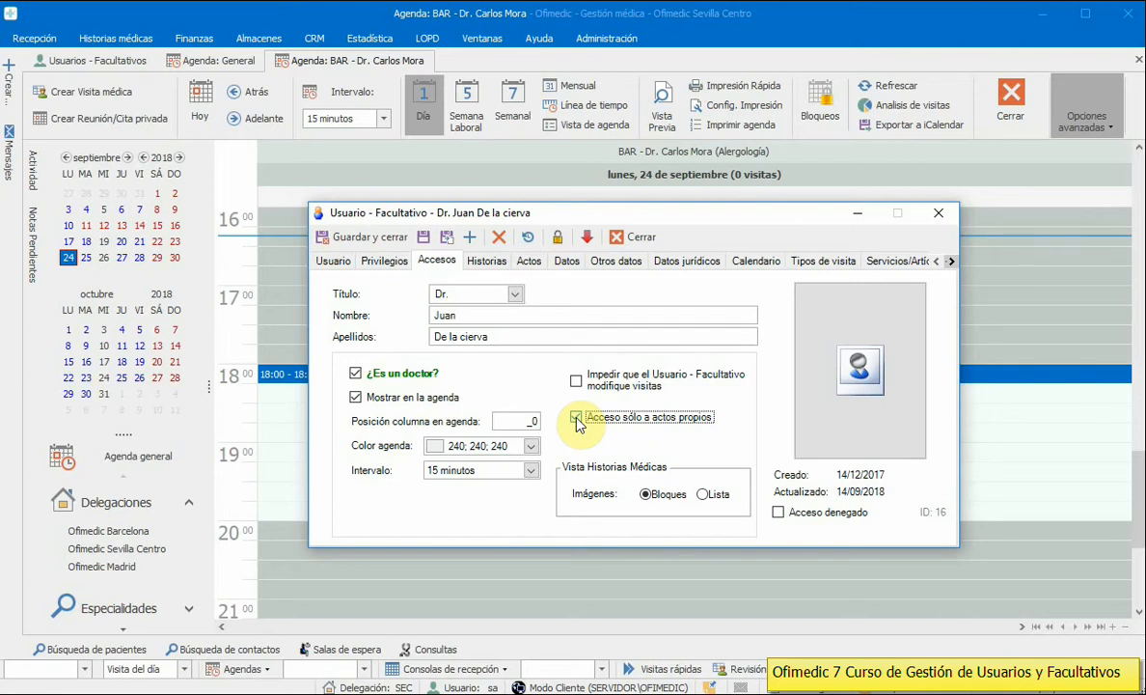
click(486, 260)
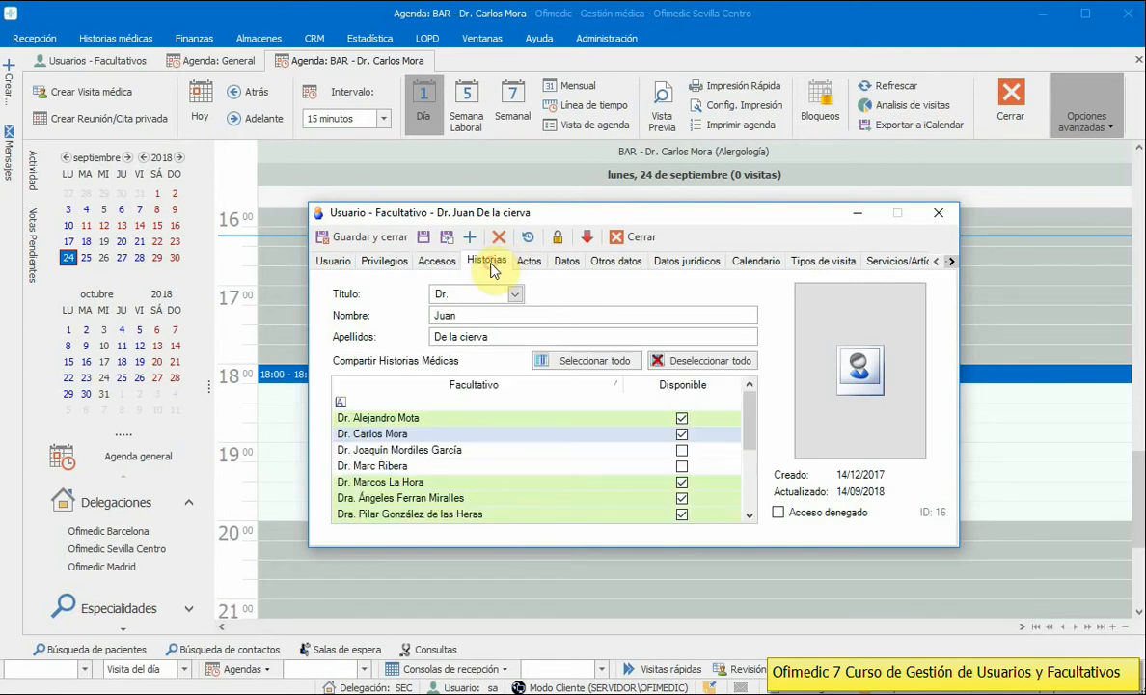
Step: Switch between the Accesos and Historias tabs to review the sharing list
drag(752, 421, 757, 389)
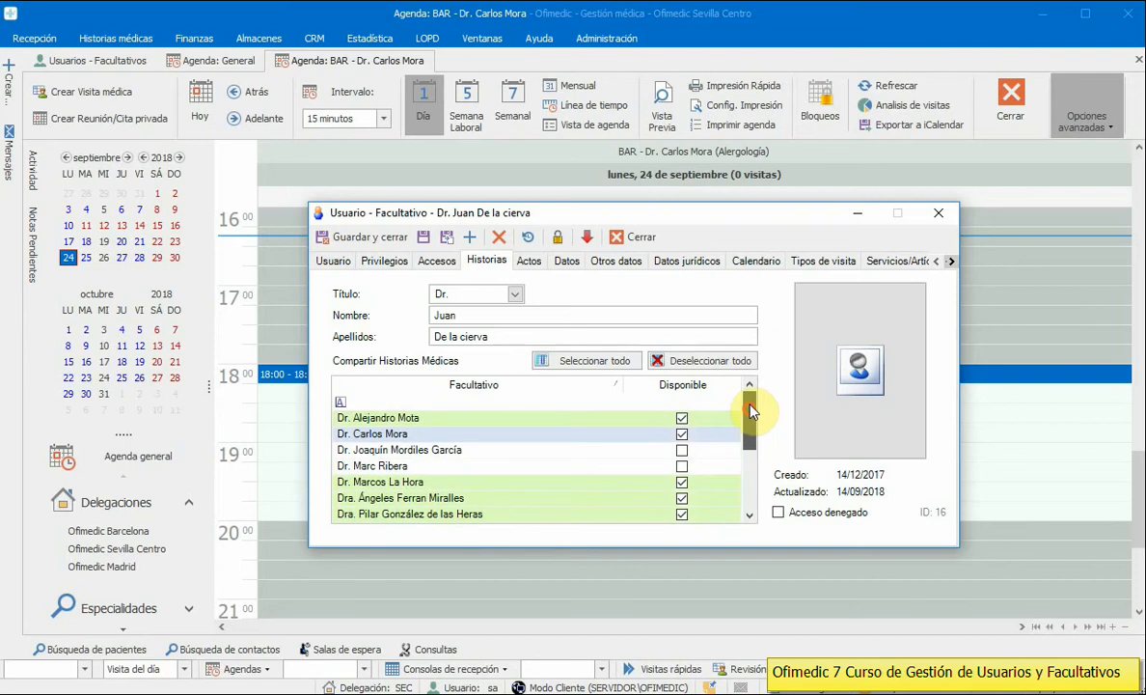
click(439, 262)
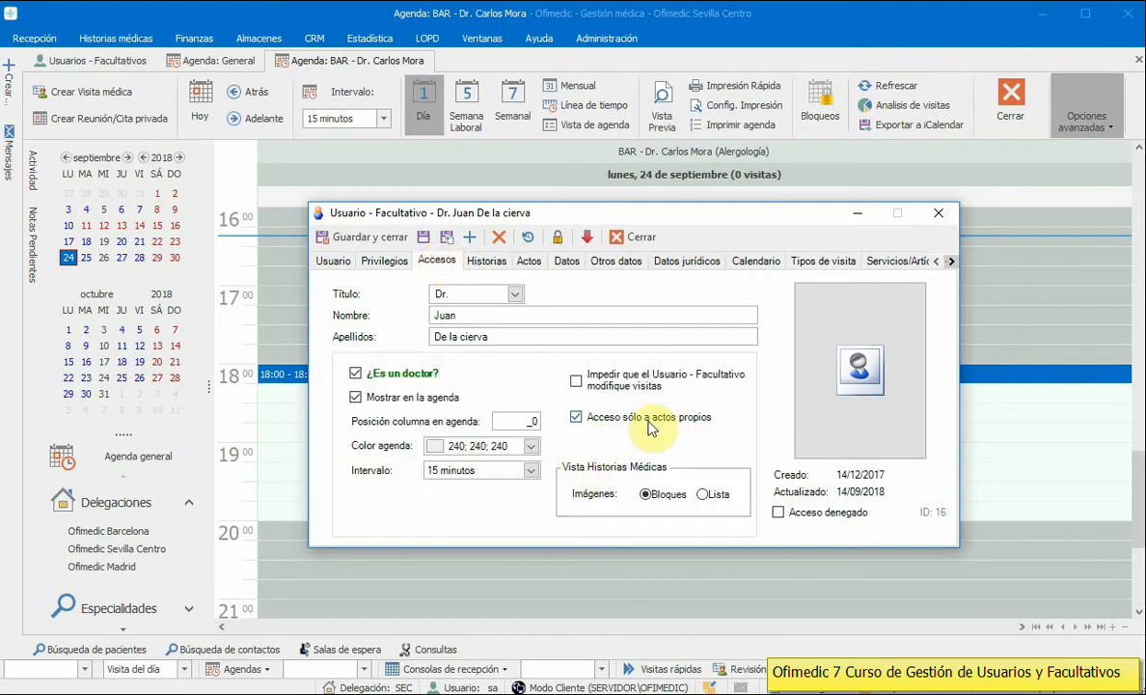
click(482, 263)
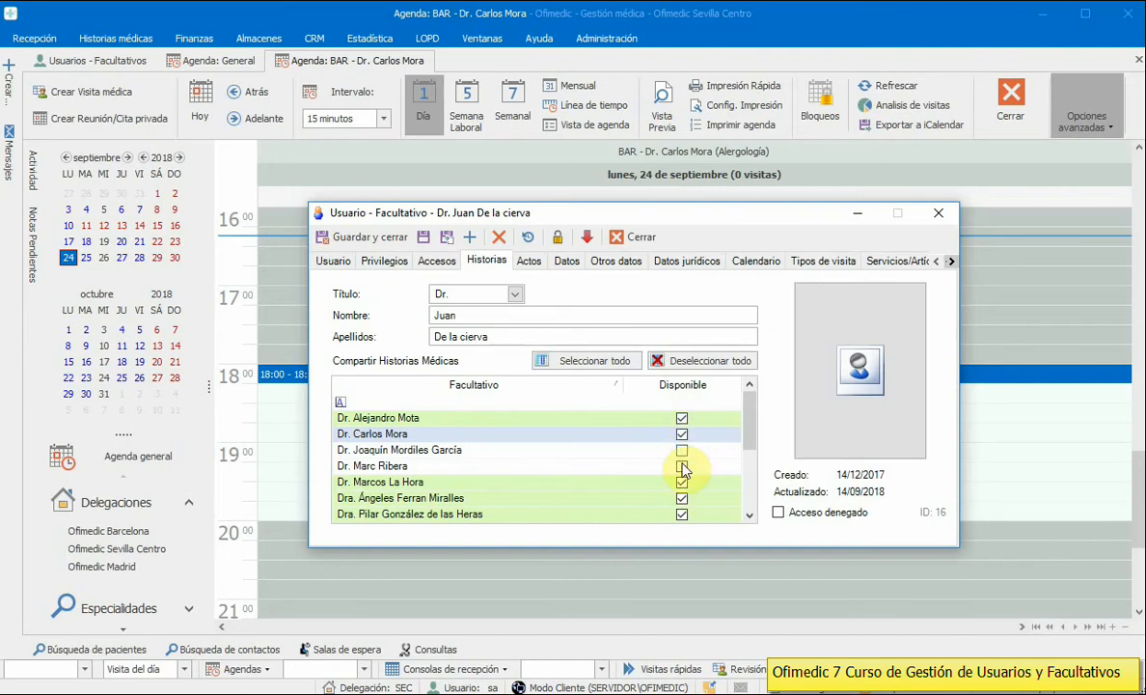
mouse_move(750, 424)
mouse_down()
mouse_move(750, 460)
mouse_move(750, 434)
mouse_up()
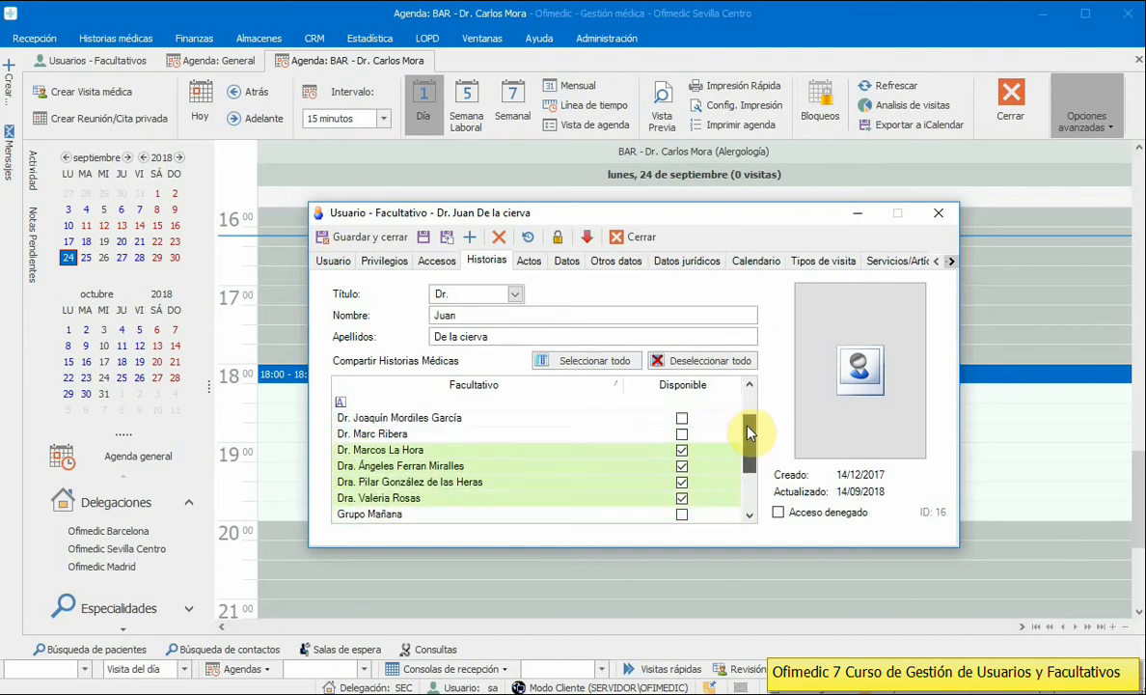
scroll(750, 435, up, 1)
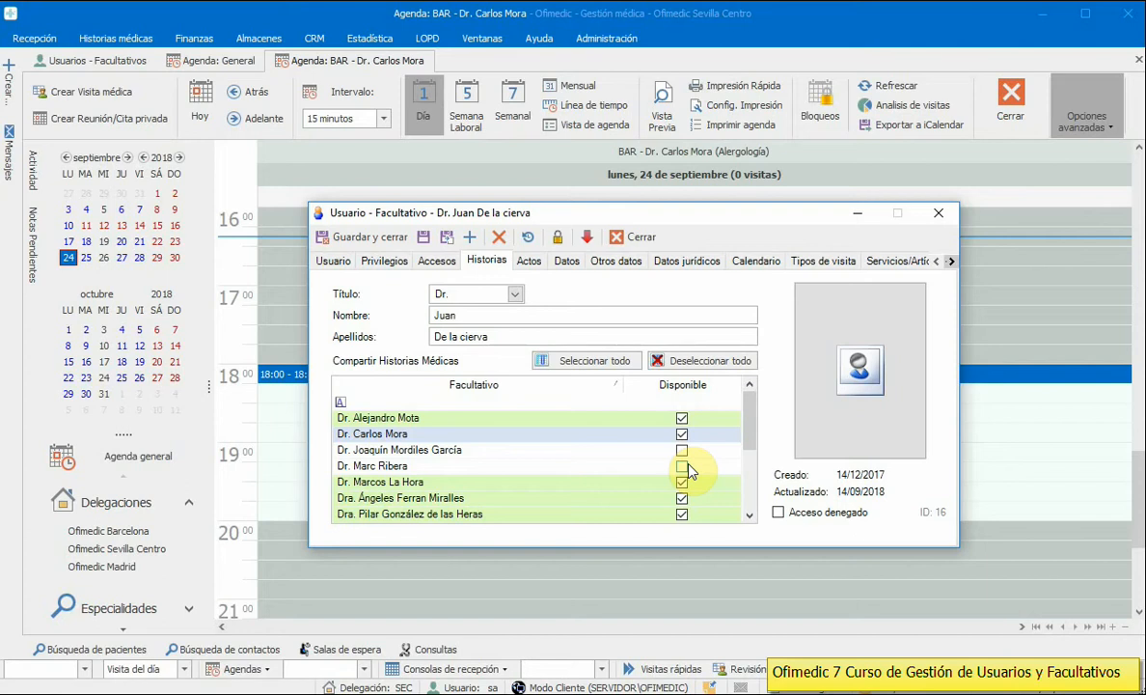
Step: Untick and re-tick 'Acceso sólo a actos propios', then return to the shared histories list
click(439, 263)
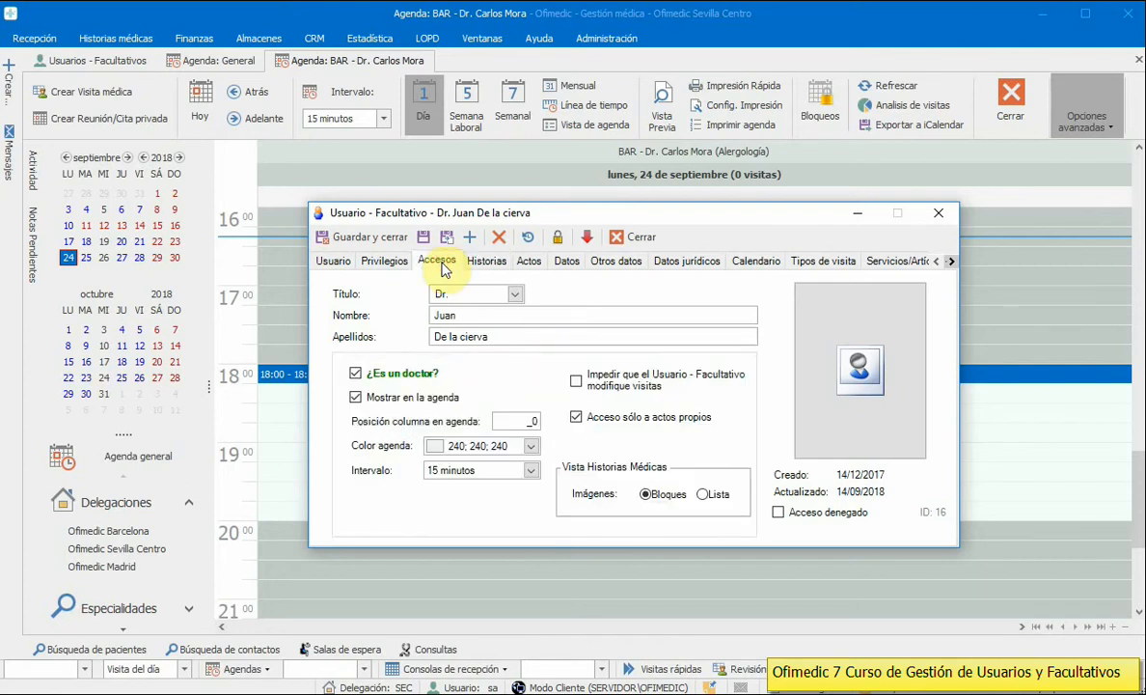
click(610, 416)
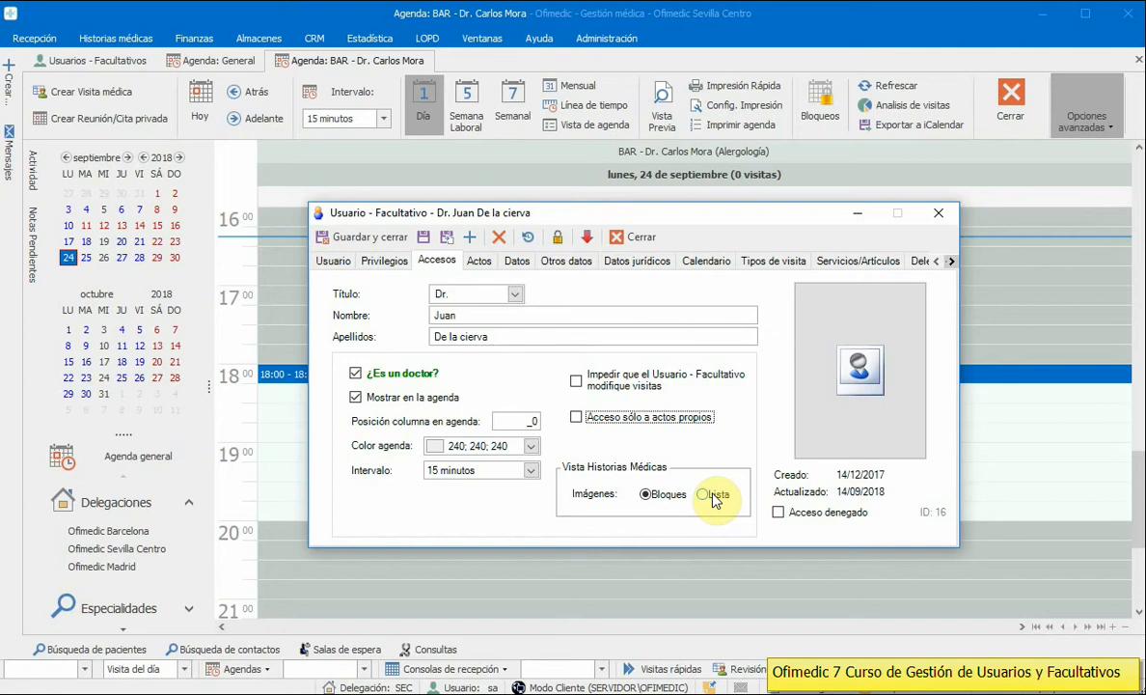
click(479, 262)
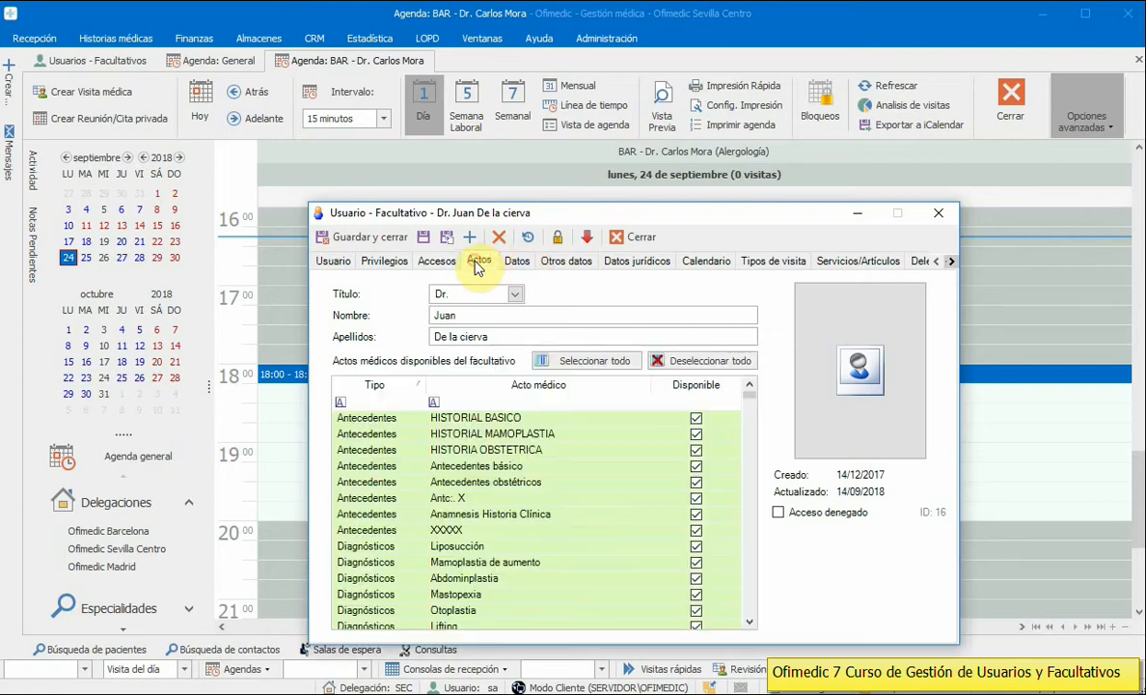
click(437, 260)
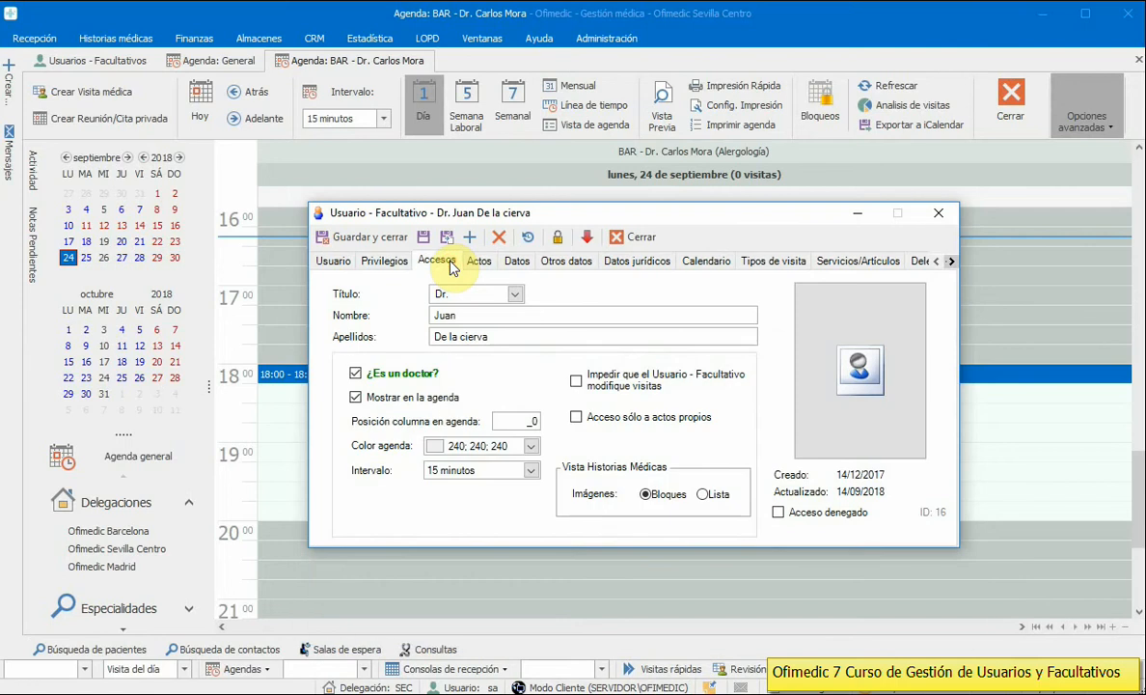
click(622, 419)
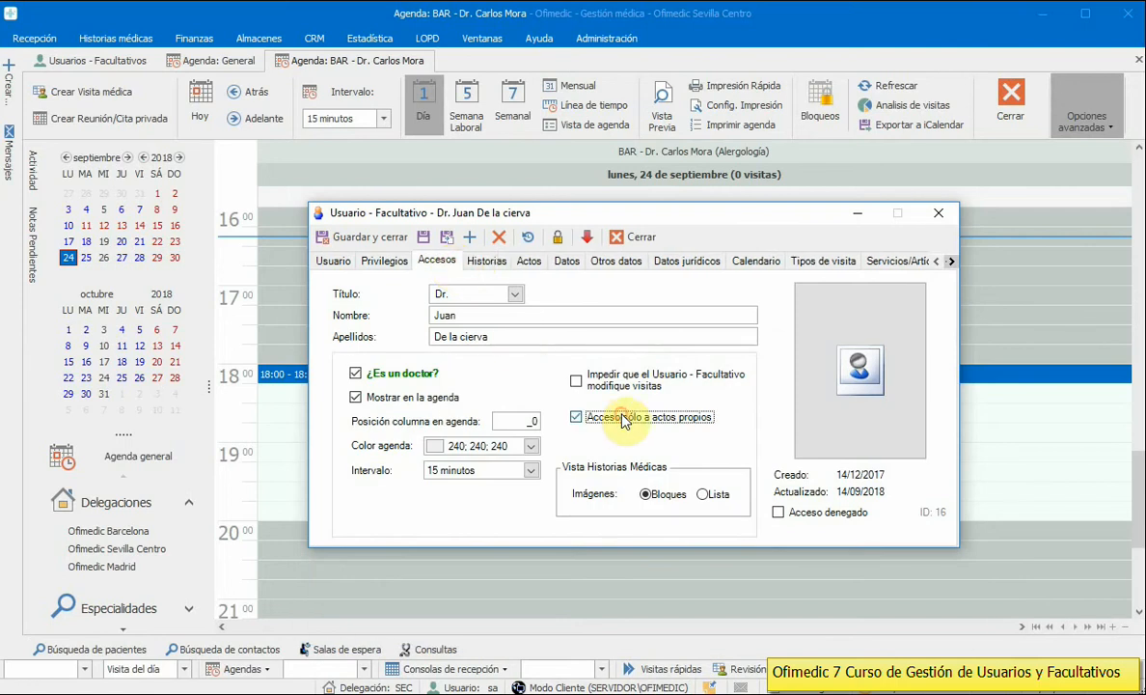
click(482, 264)
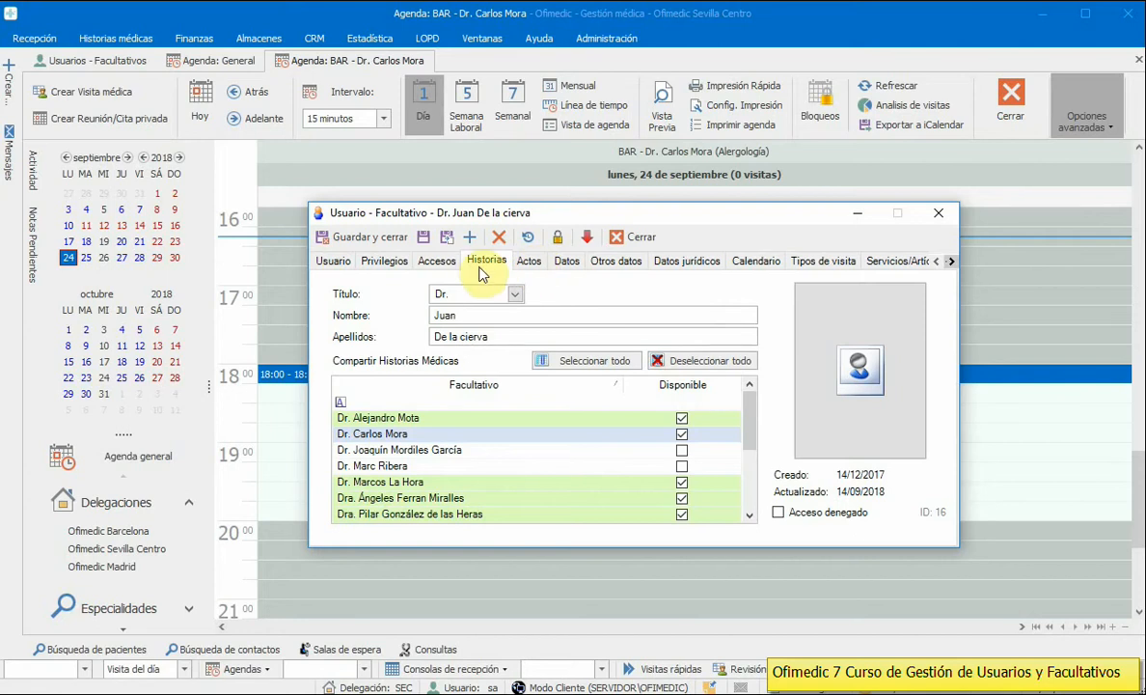
Step: Untick Disponible for NEOPLASIA MALIGNA HUESO Y CARTILAGO and N. MALIGNA DE HUESOS CRANEO Y CARA
click(529, 262)
drag(746, 386, 753, 479)
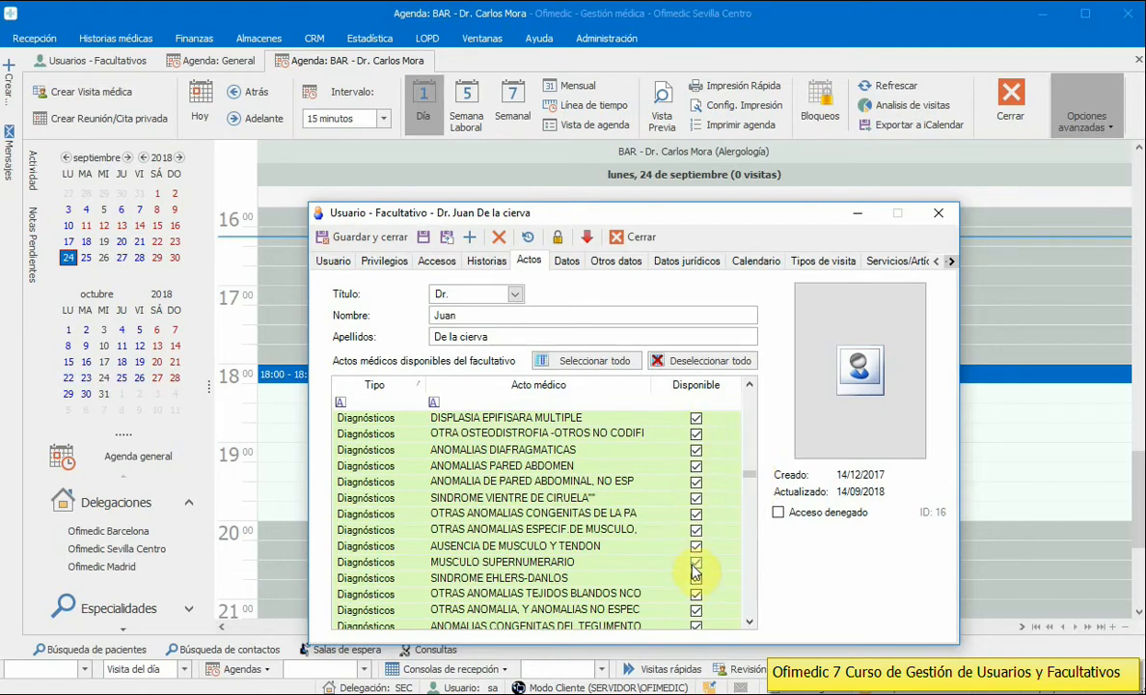
drag(751, 476, 751, 519)
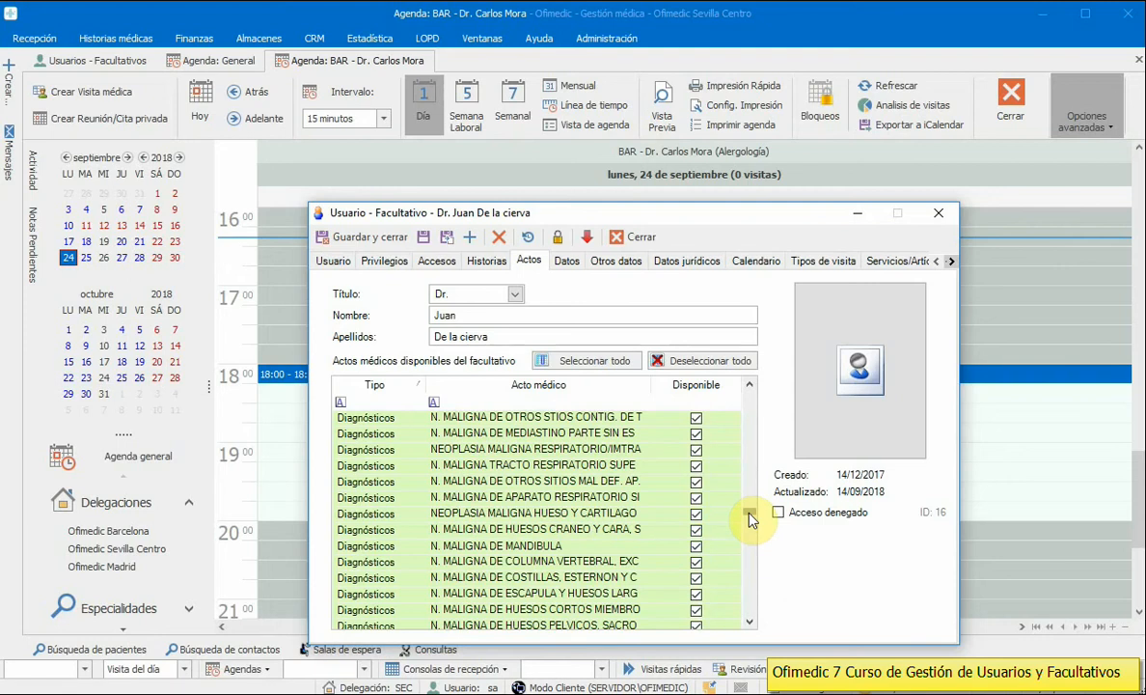
click(522, 467)
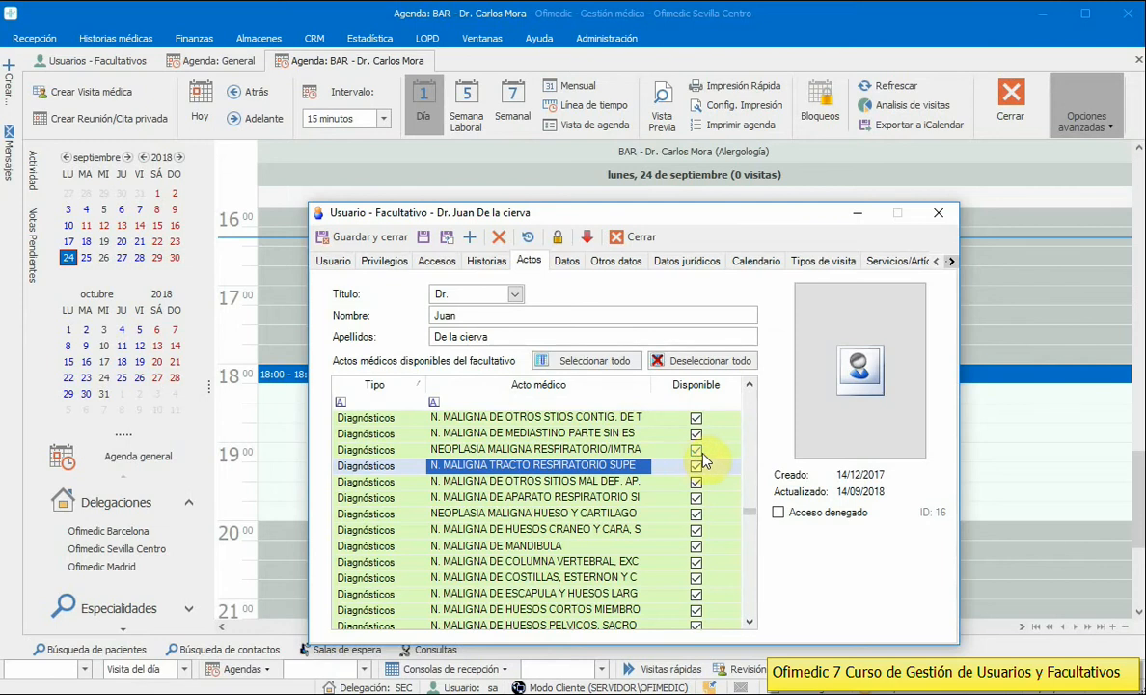
click(696, 514)
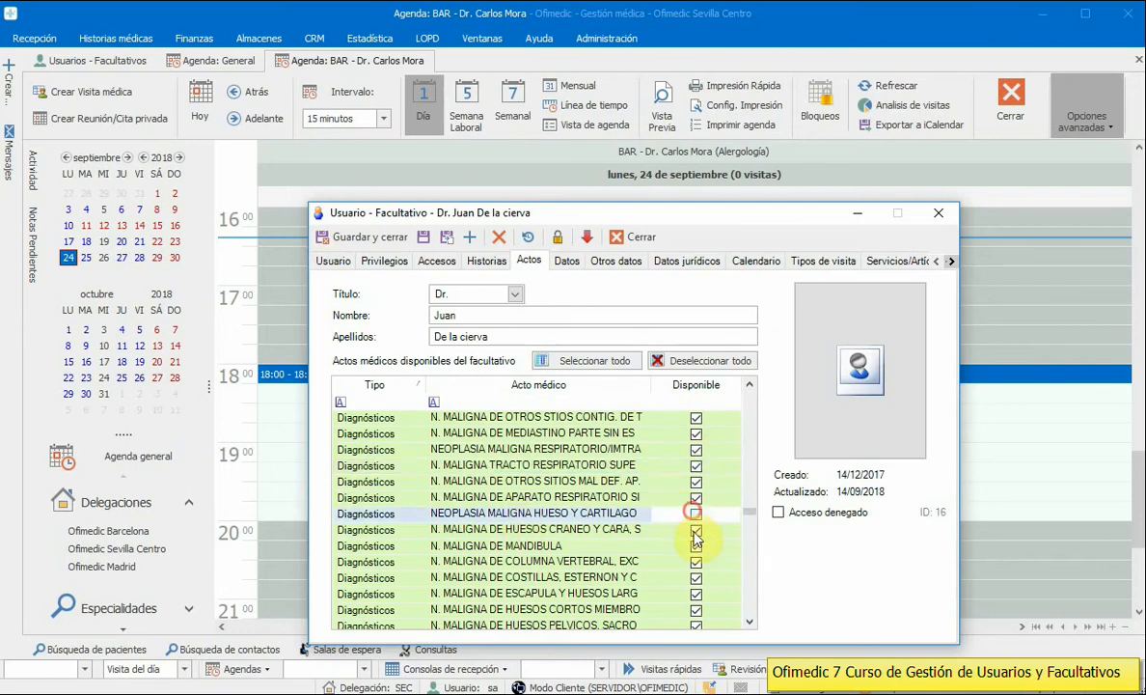
click(695, 530)
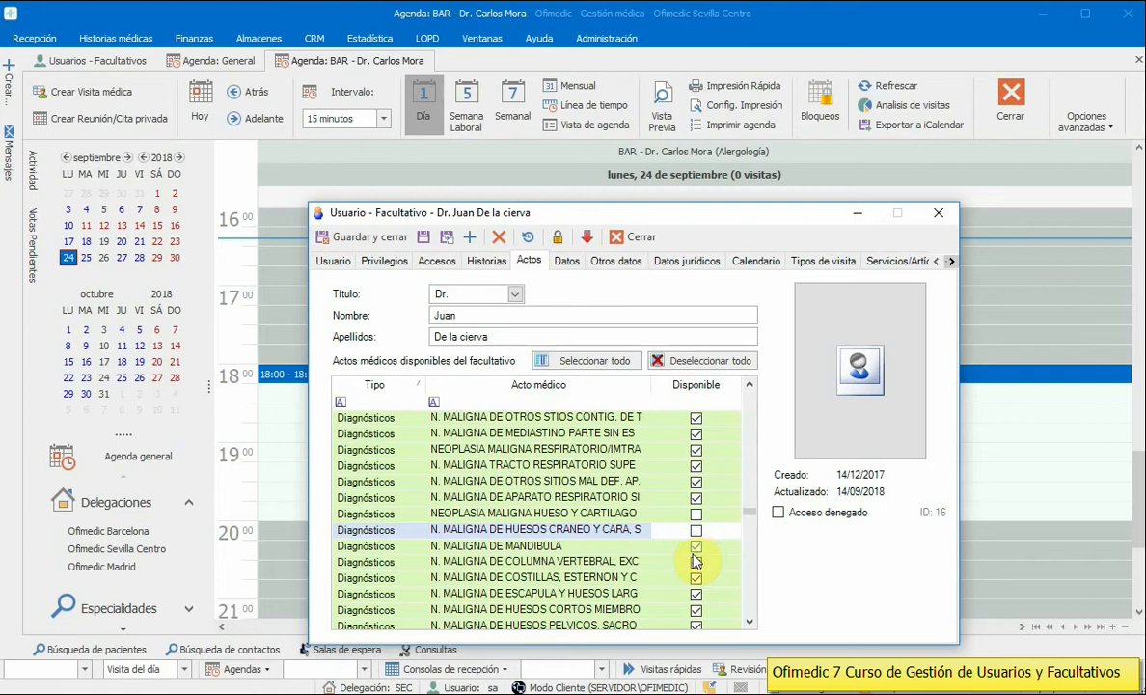
click(565, 262)
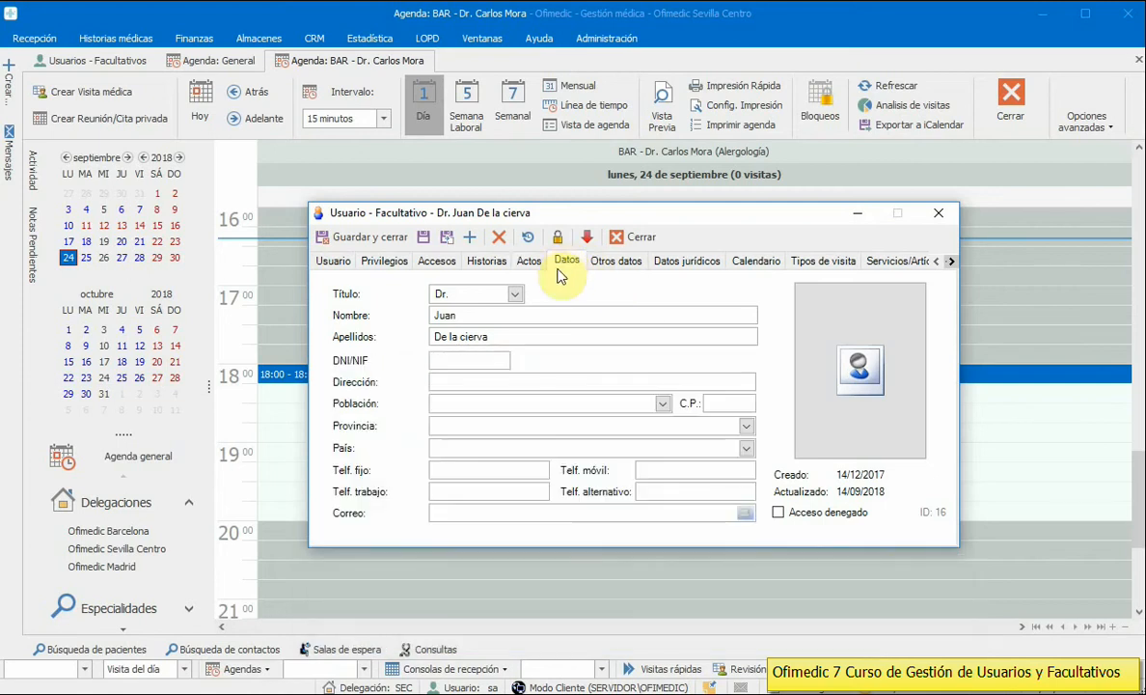
Step: Place the caret in DNI/NIF, then view Otros datos with Especialidad menú Alergología
click(437, 359)
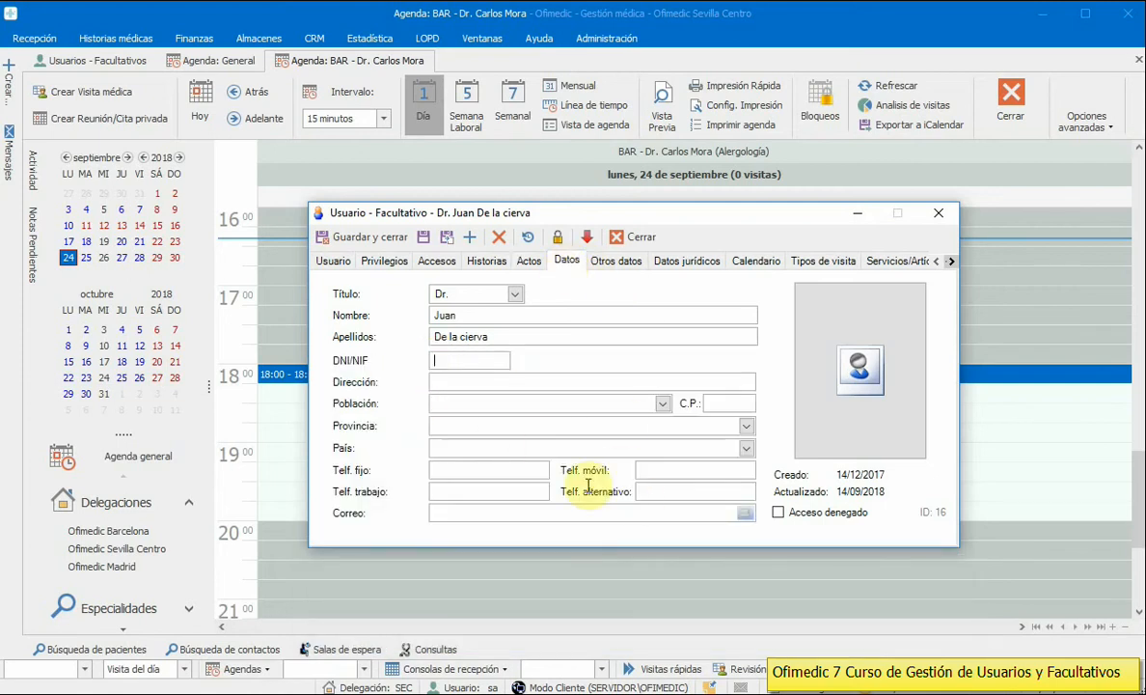
click(599, 266)
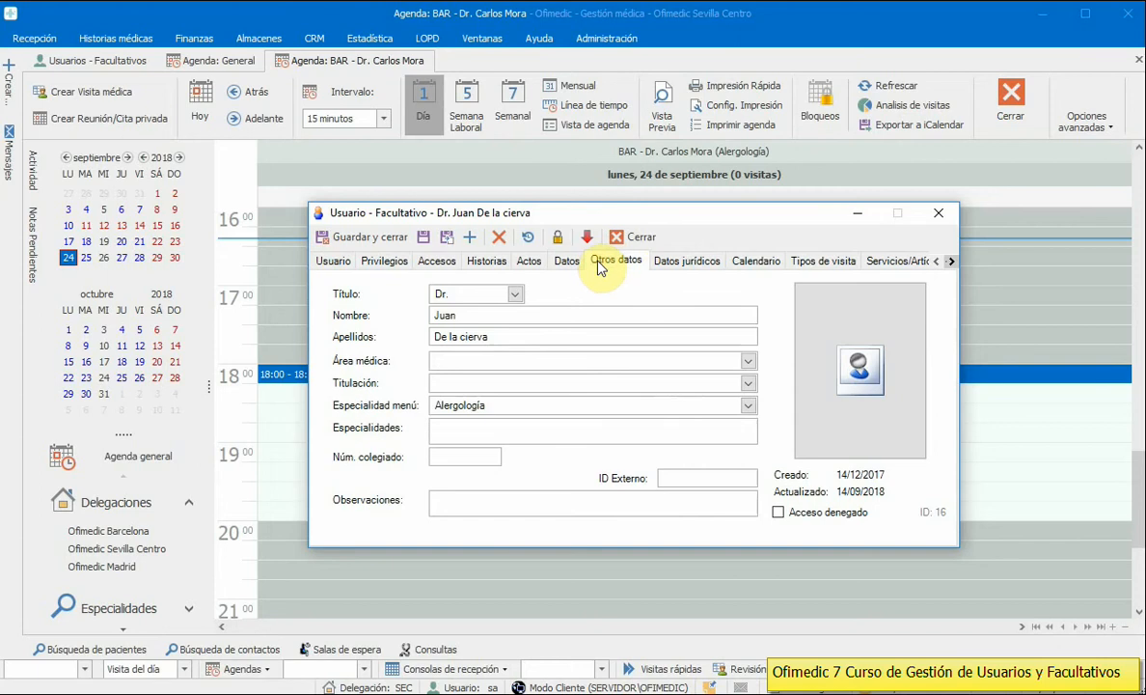
click(496, 405)
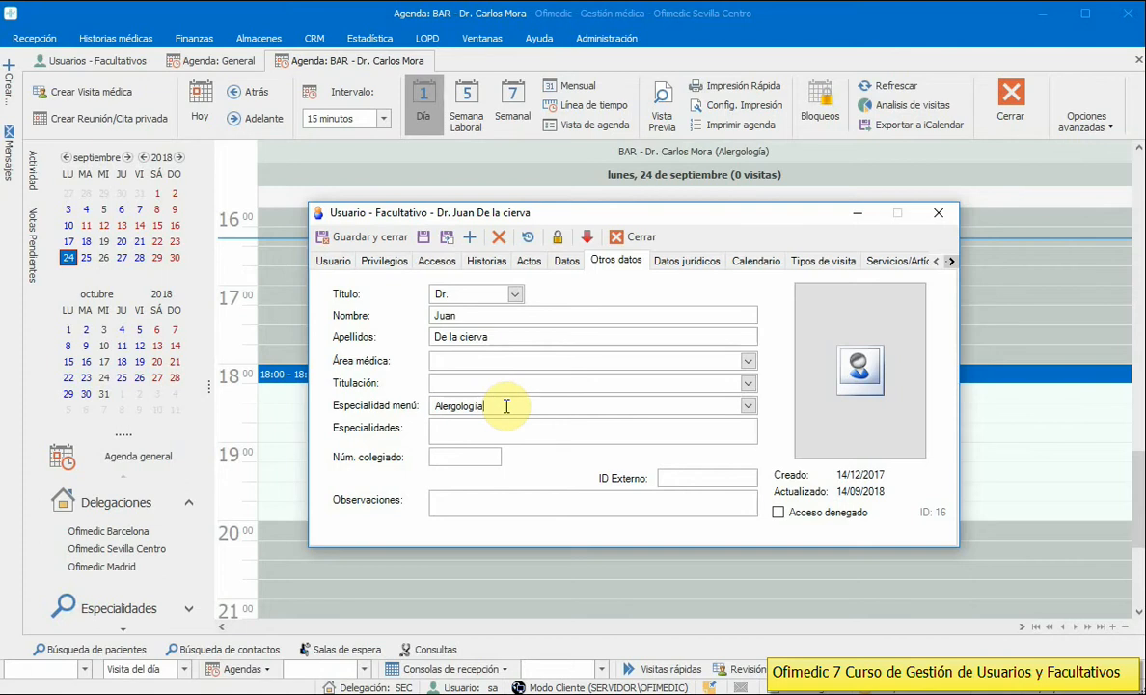
click(598, 43)
click(705, 96)
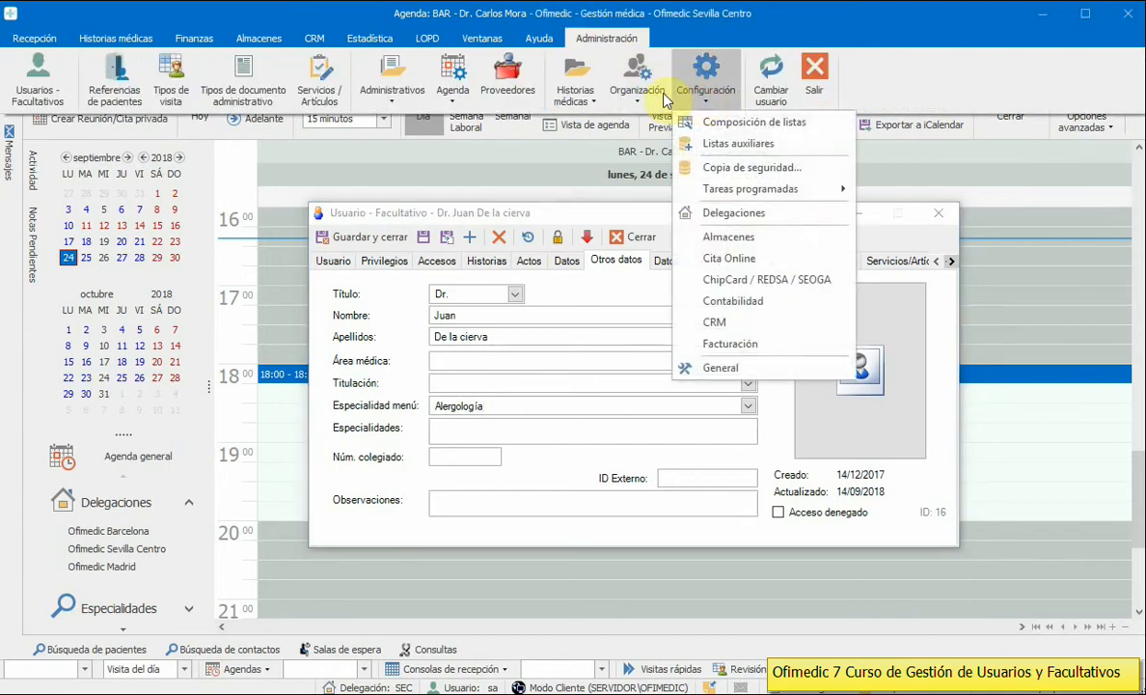
click(582, 99)
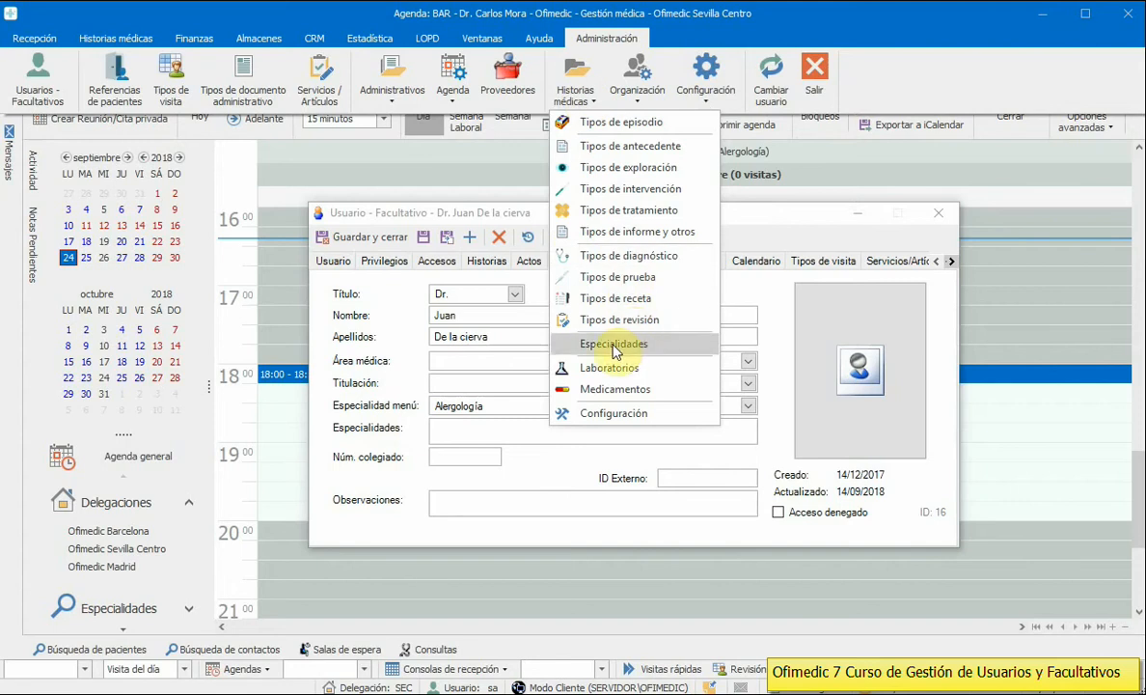
click(446, 212)
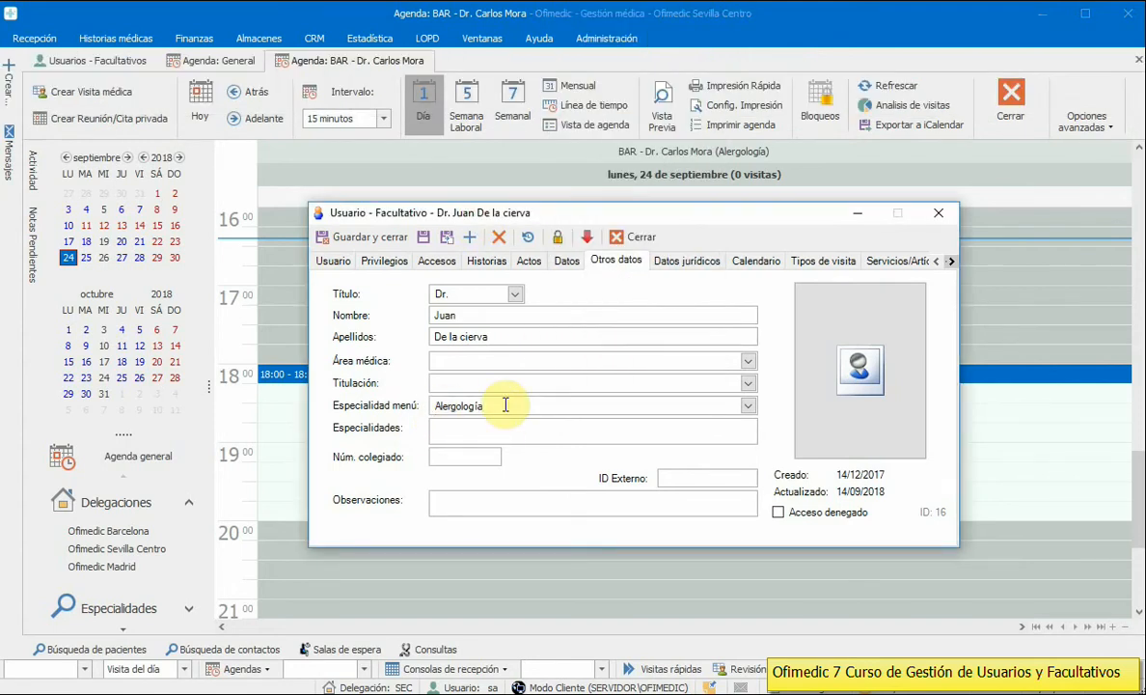
click(35, 38)
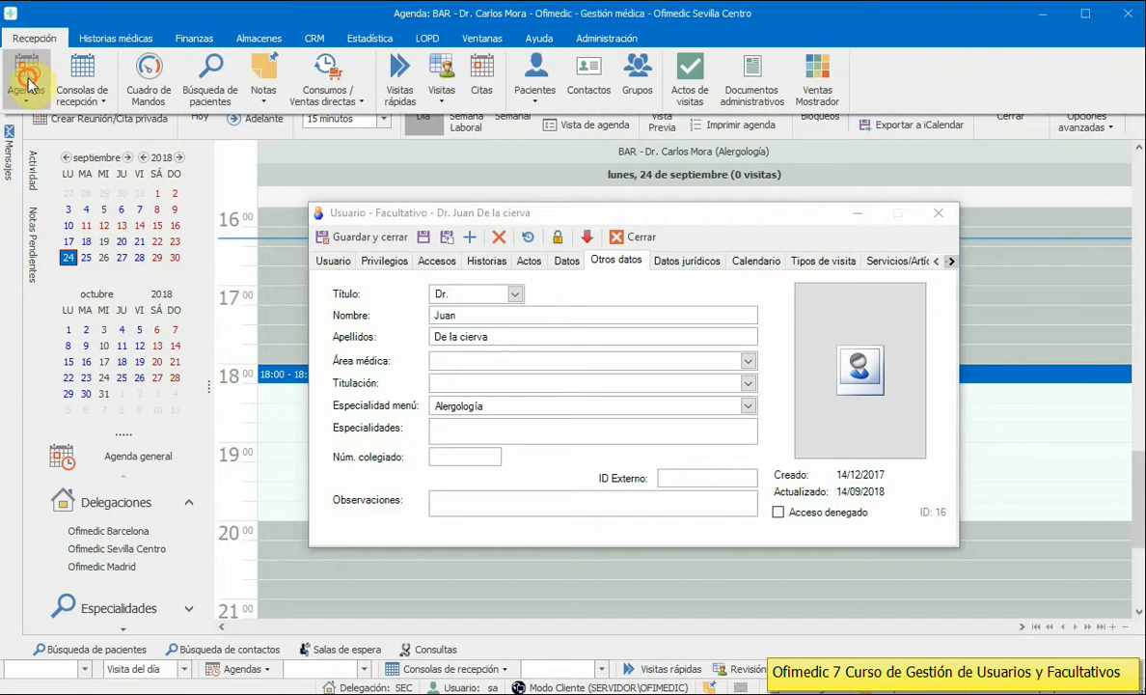
click(27, 82)
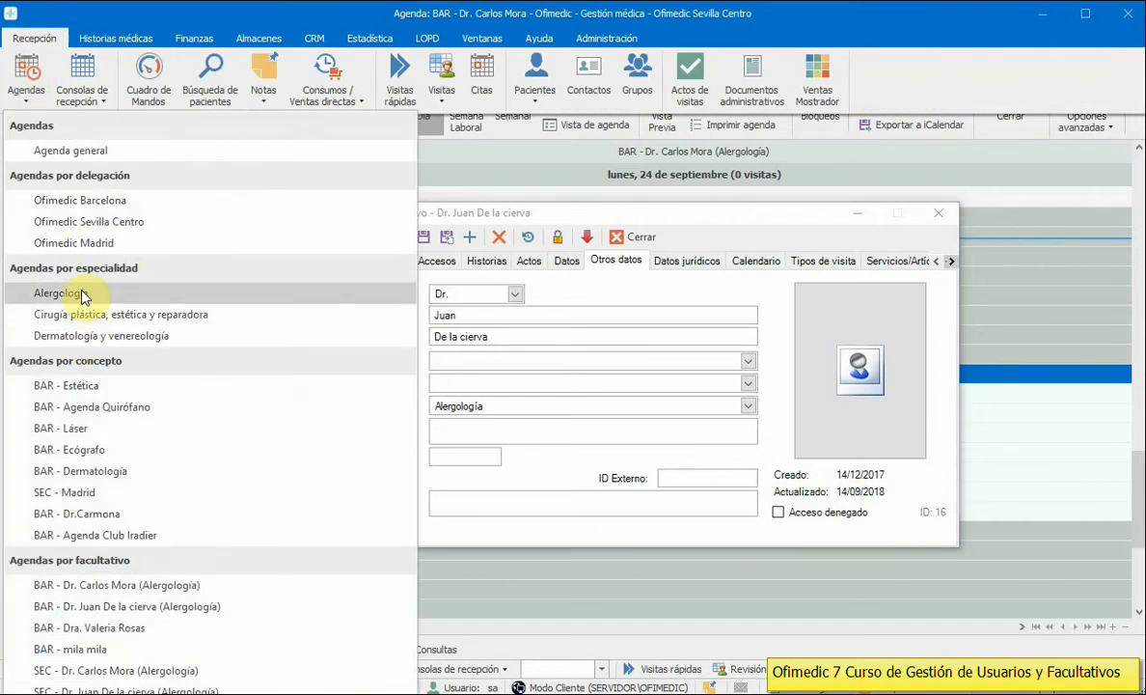
click(520, 405)
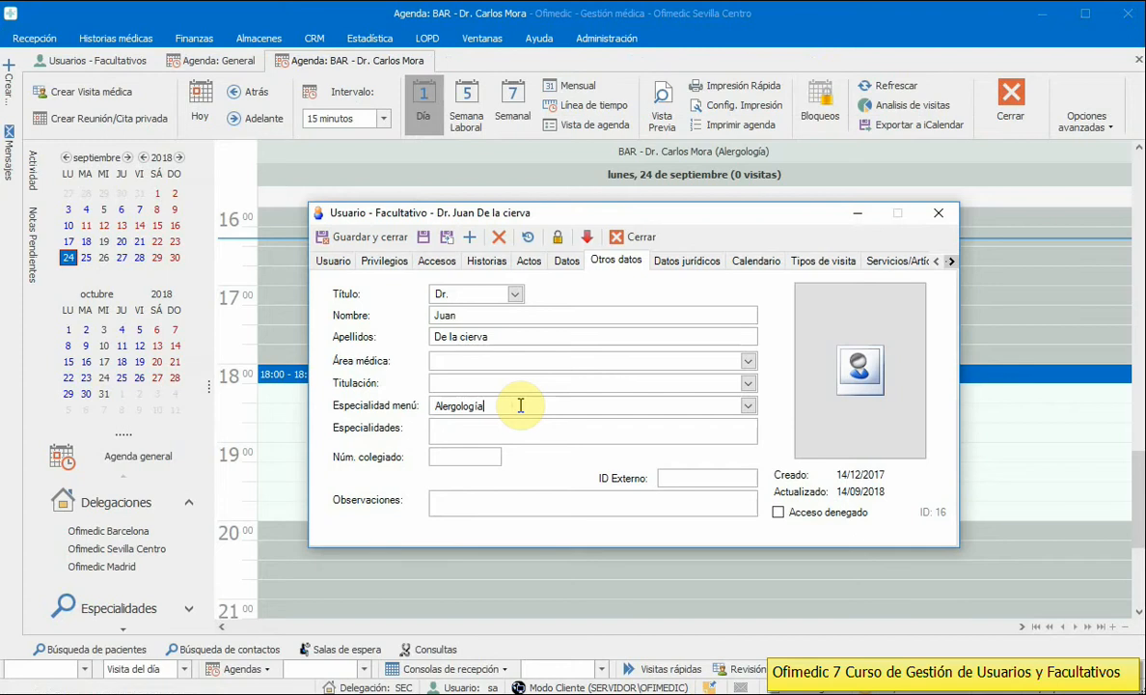
click(509, 429)
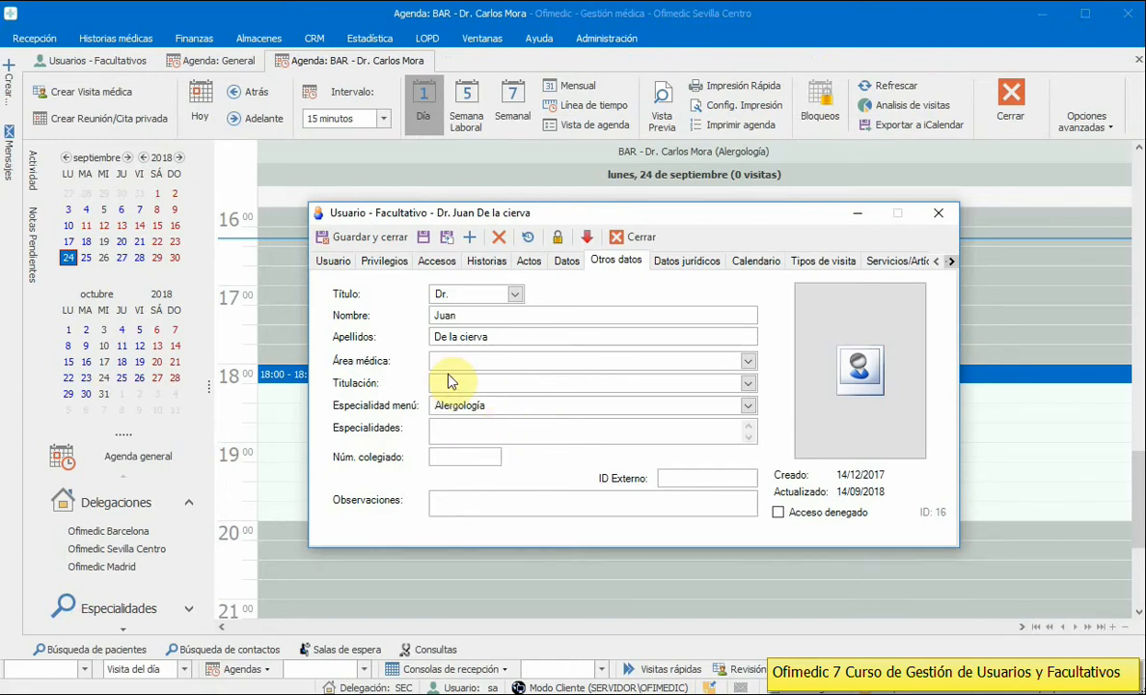
click(449, 451)
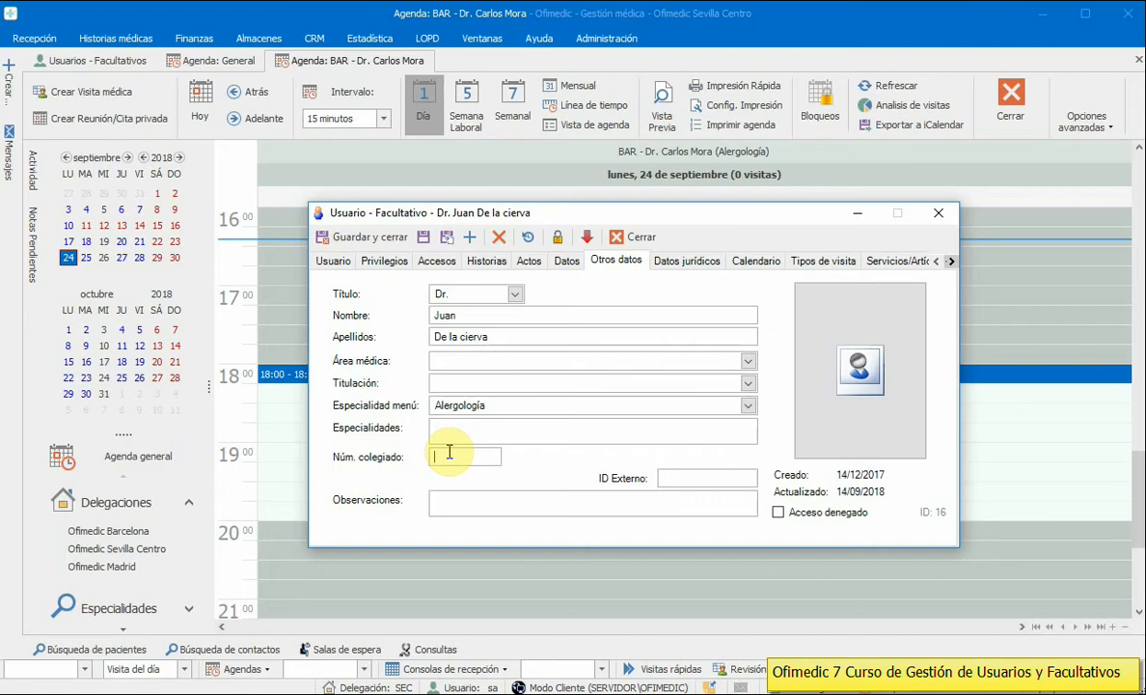
Step: On Datos jurídicos, tick 'Realizar autofacturas a nombre de la persona jurídica' and reach the entity name field
click(686, 260)
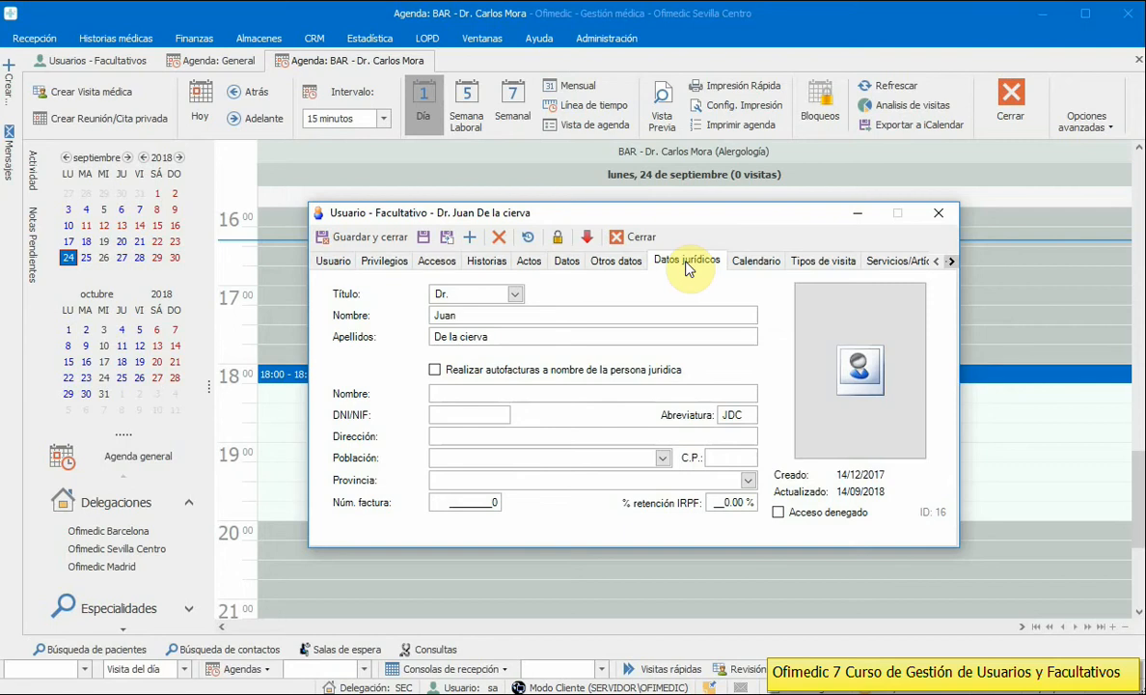
click(470, 315)
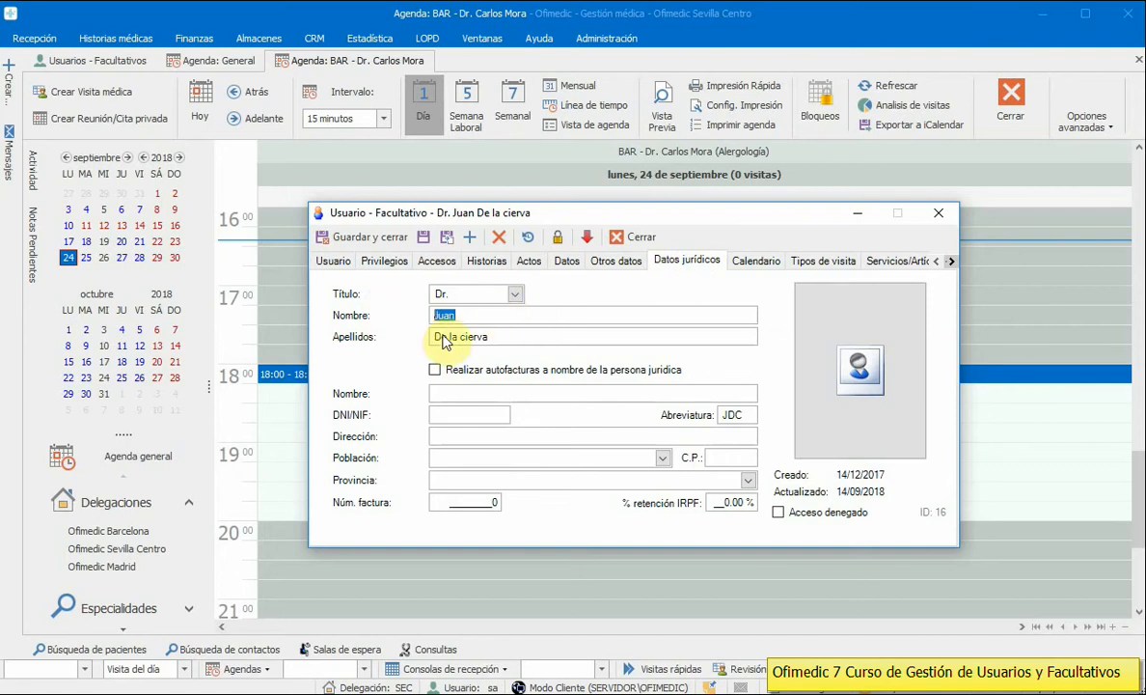
click(482, 338)
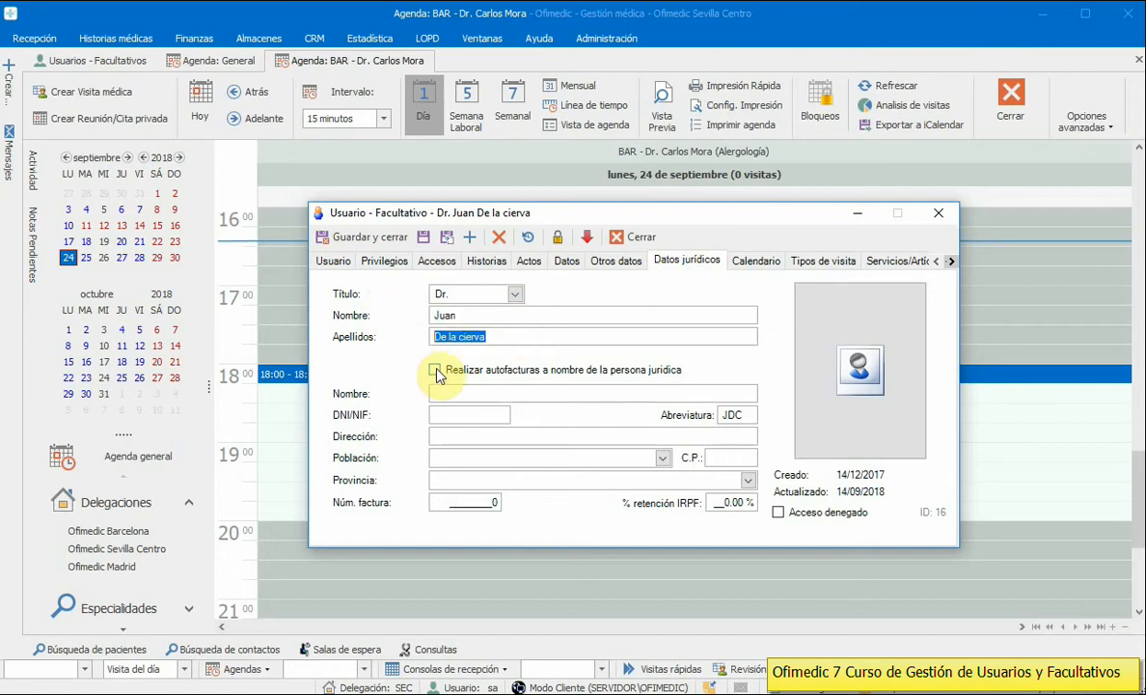
click(435, 370)
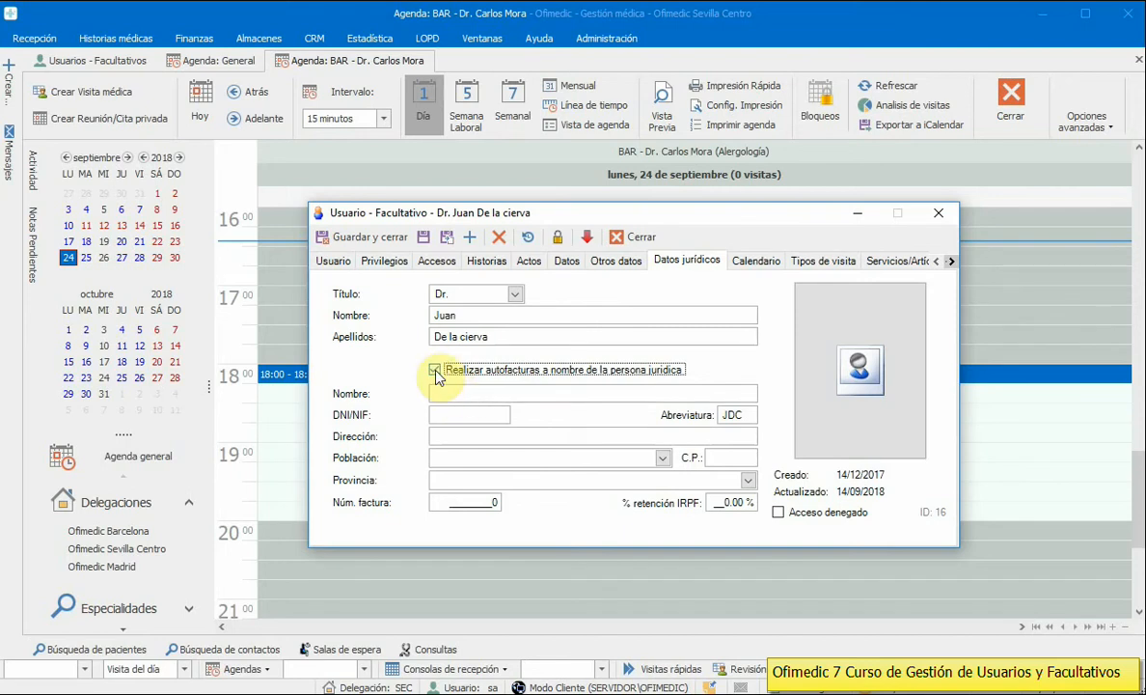
click(444, 393)
Step: Step through the DNI/NIF, legal entity address, town and province legal data fields
click(444, 415)
click(444, 436)
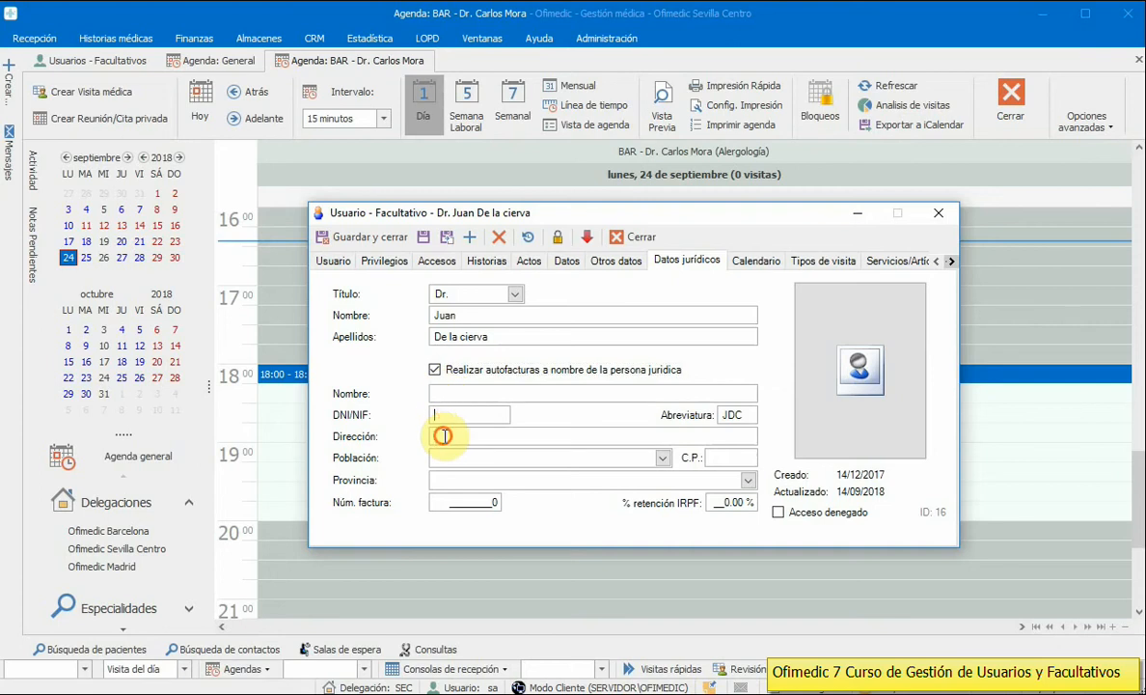
click(444, 459)
click(443, 481)
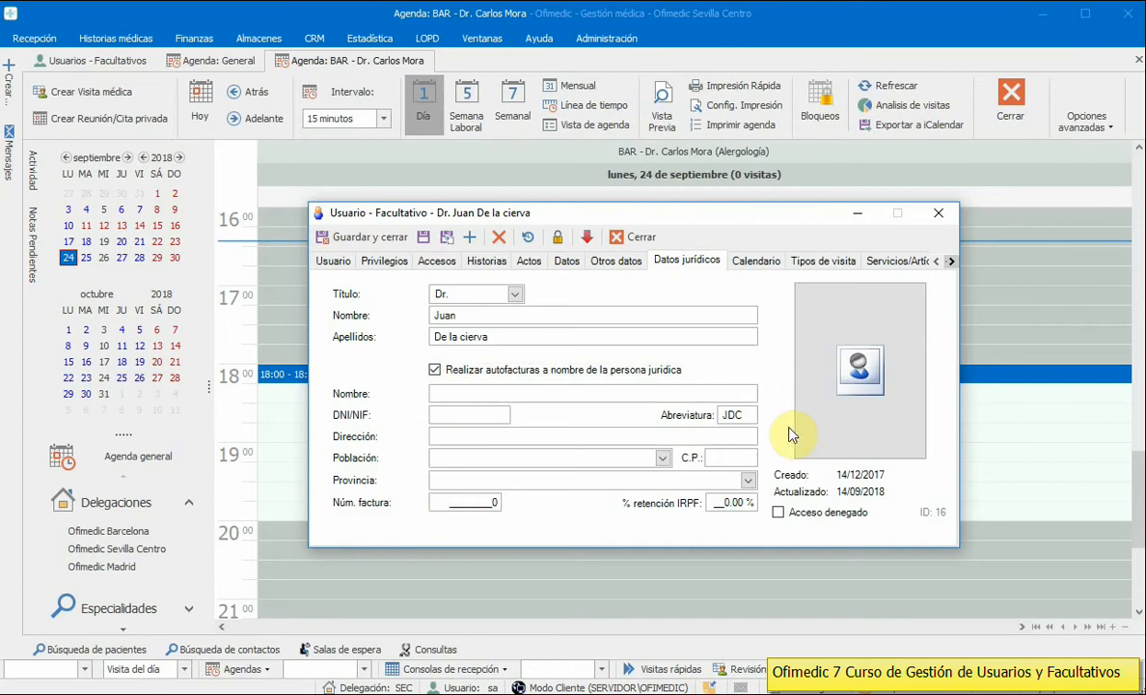
Step: Check the JDC abbreviation, invoice number and 0.00 IRPF withholding, then show the Calendario settings
drag(748, 414, 704, 419)
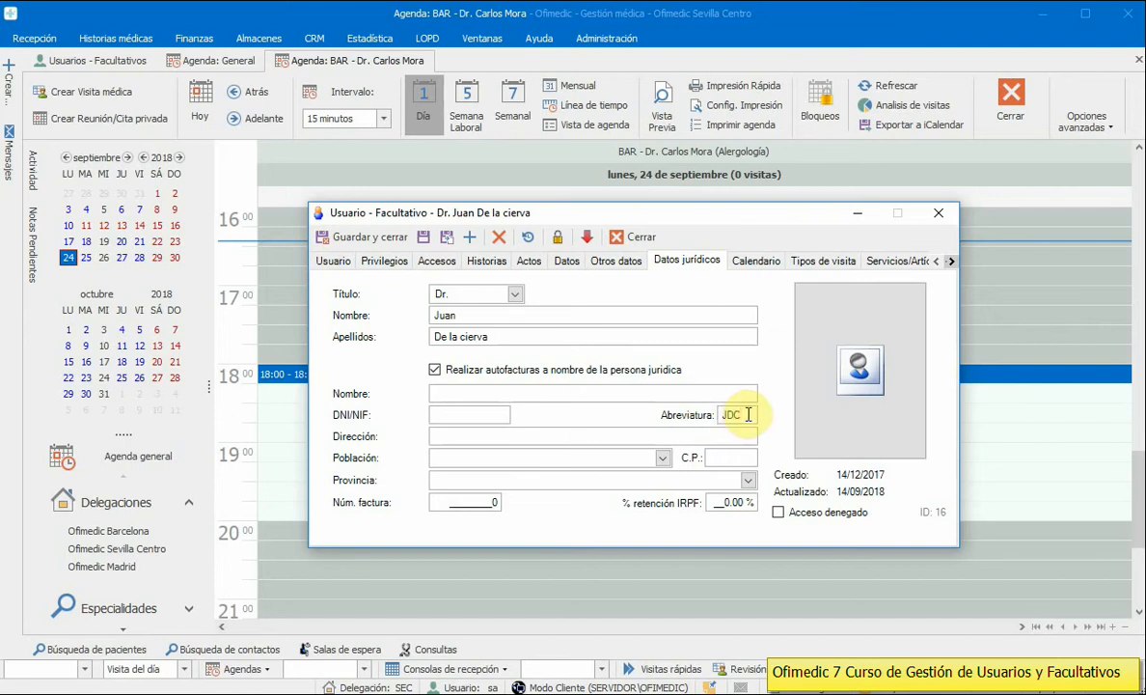
double_click(737, 415)
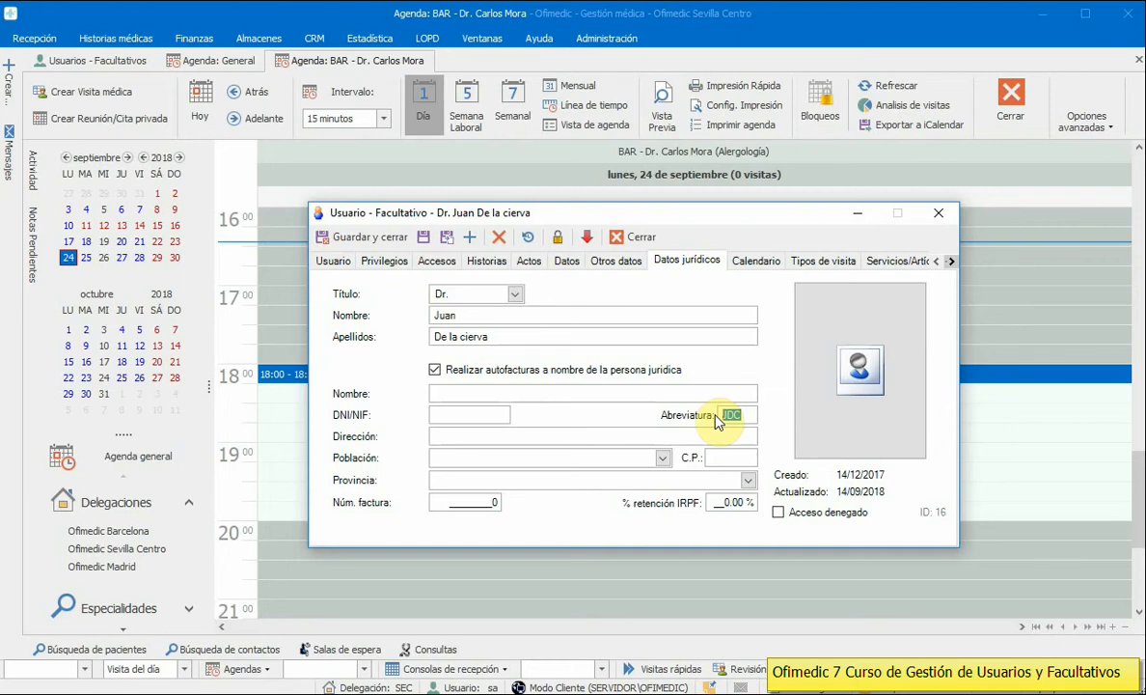
drag(448, 502, 520, 509)
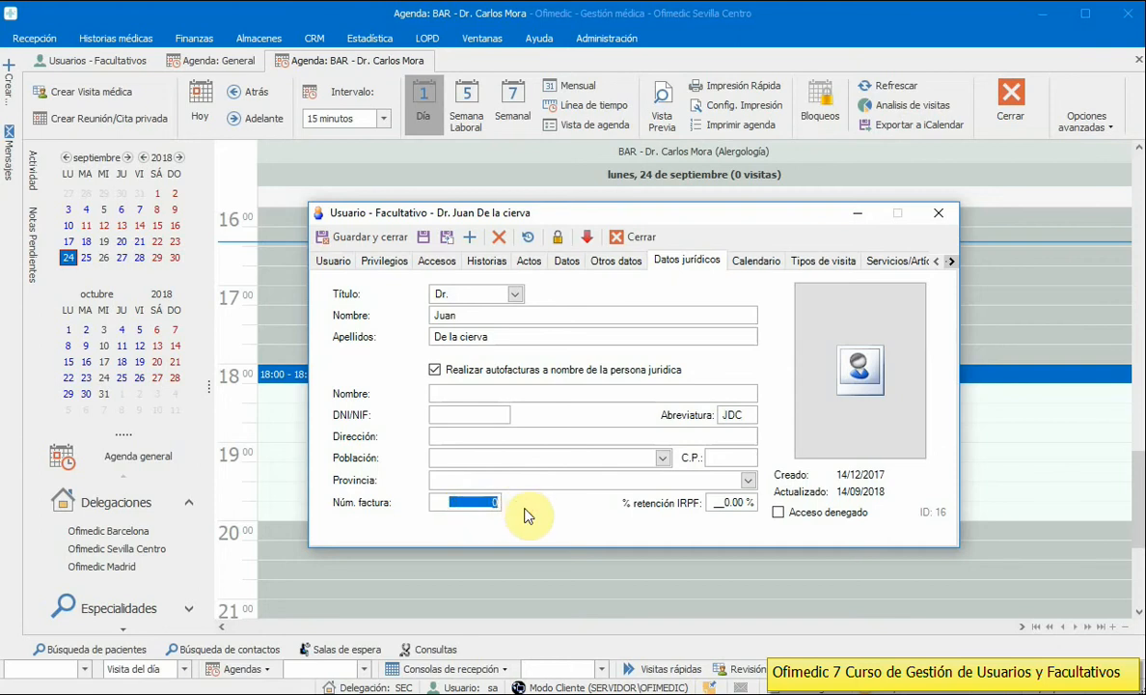
click(718, 502)
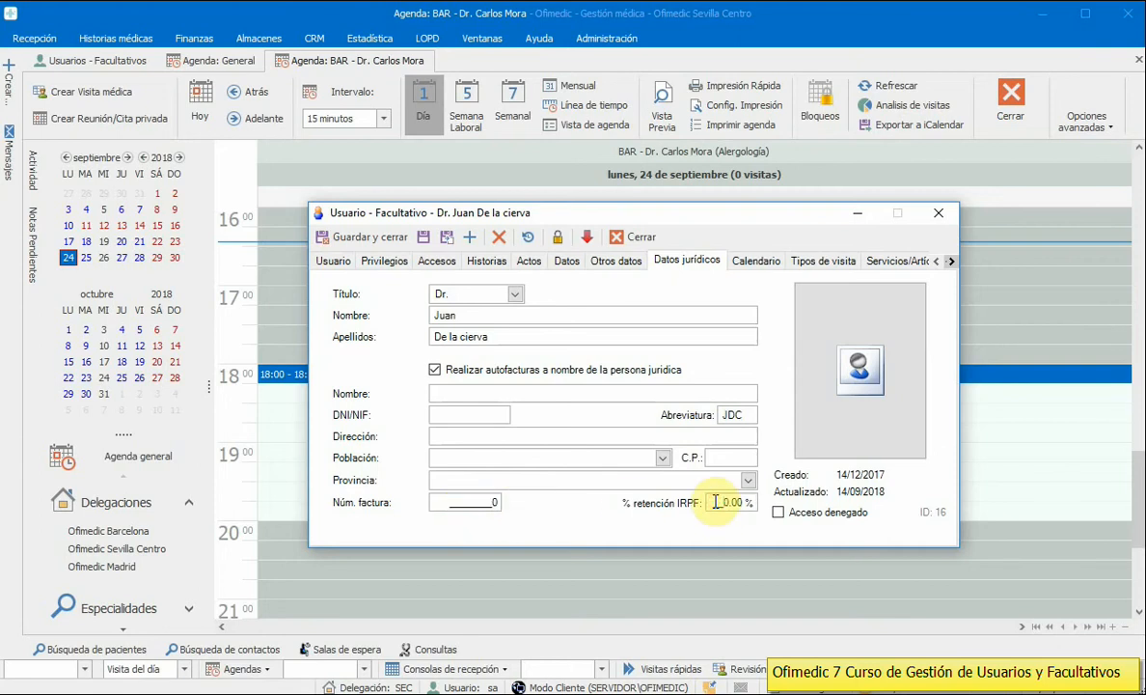
drag(715, 502, 750, 505)
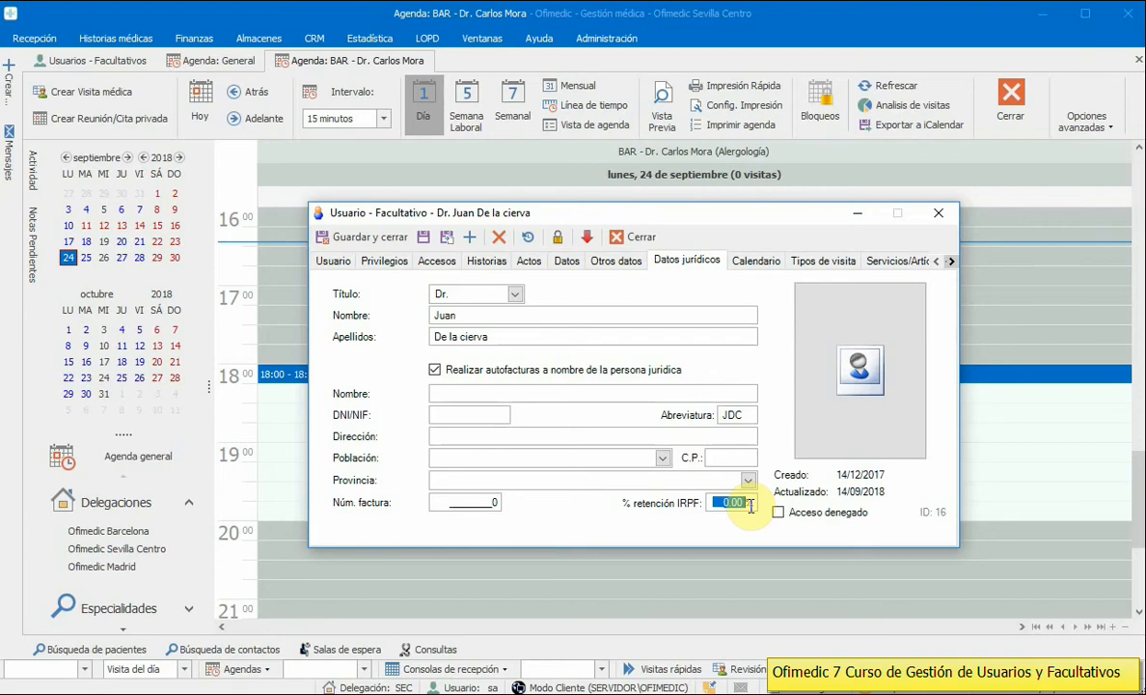
click(745, 259)
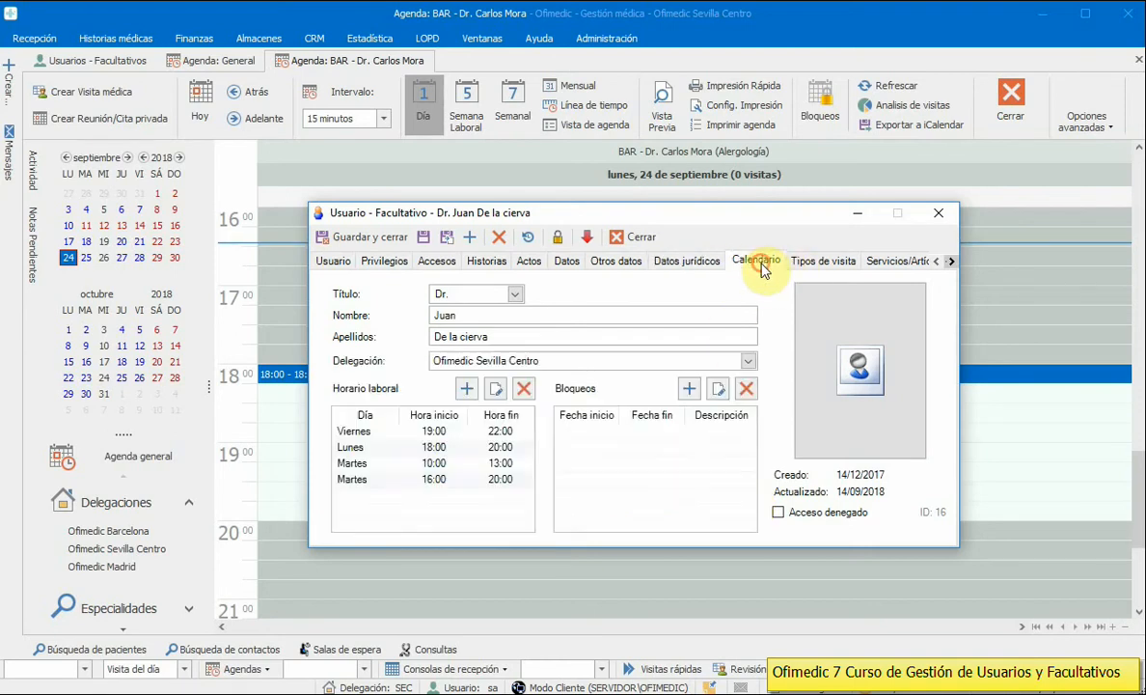
Step: Sort the Sevilla Centro hours by Día and review the Lunes, Martes and Viernes slots
drag(737, 212, 725, 158)
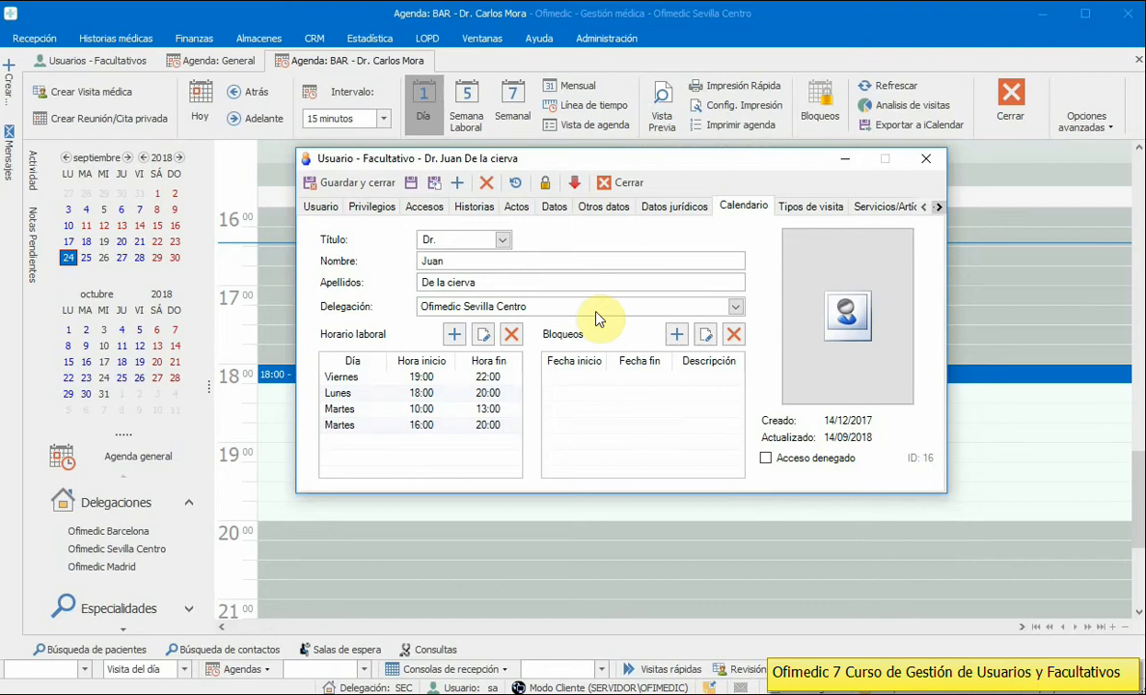
click(351, 360)
click(349, 378)
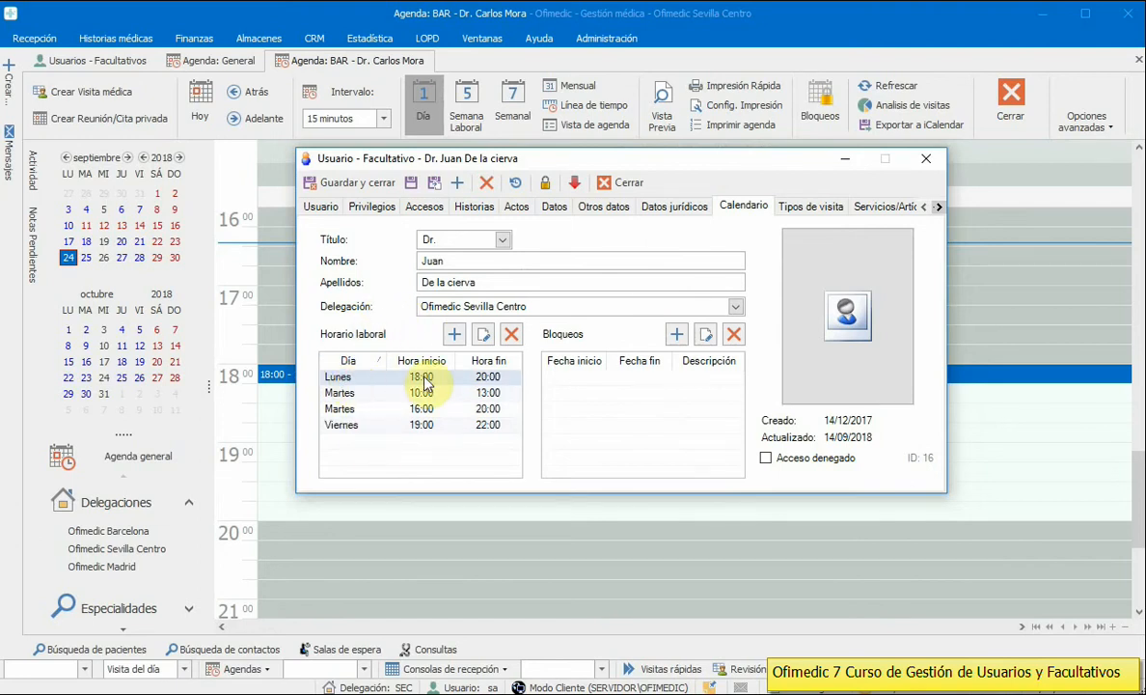
click(341, 391)
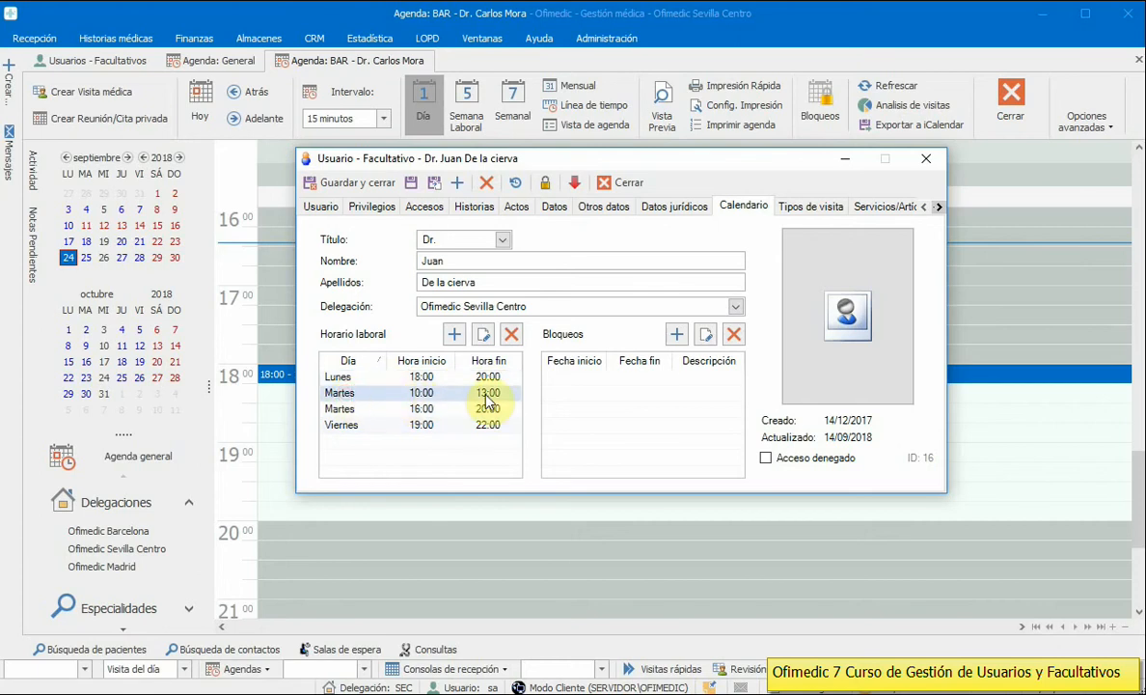
click(417, 409)
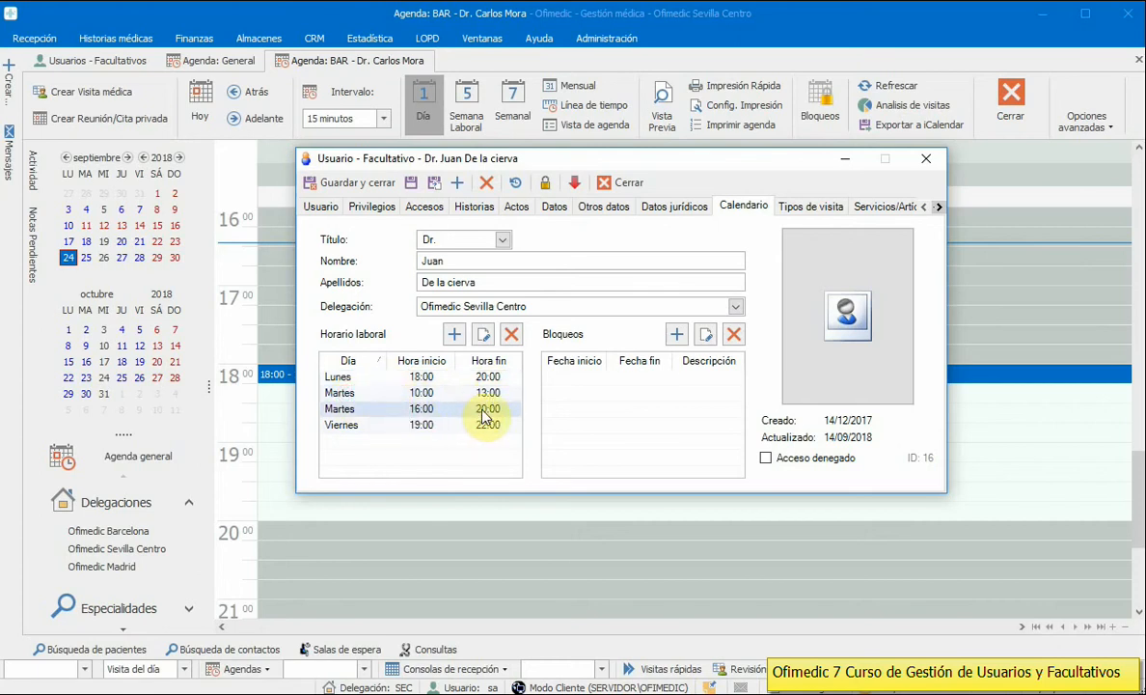
click(410, 427)
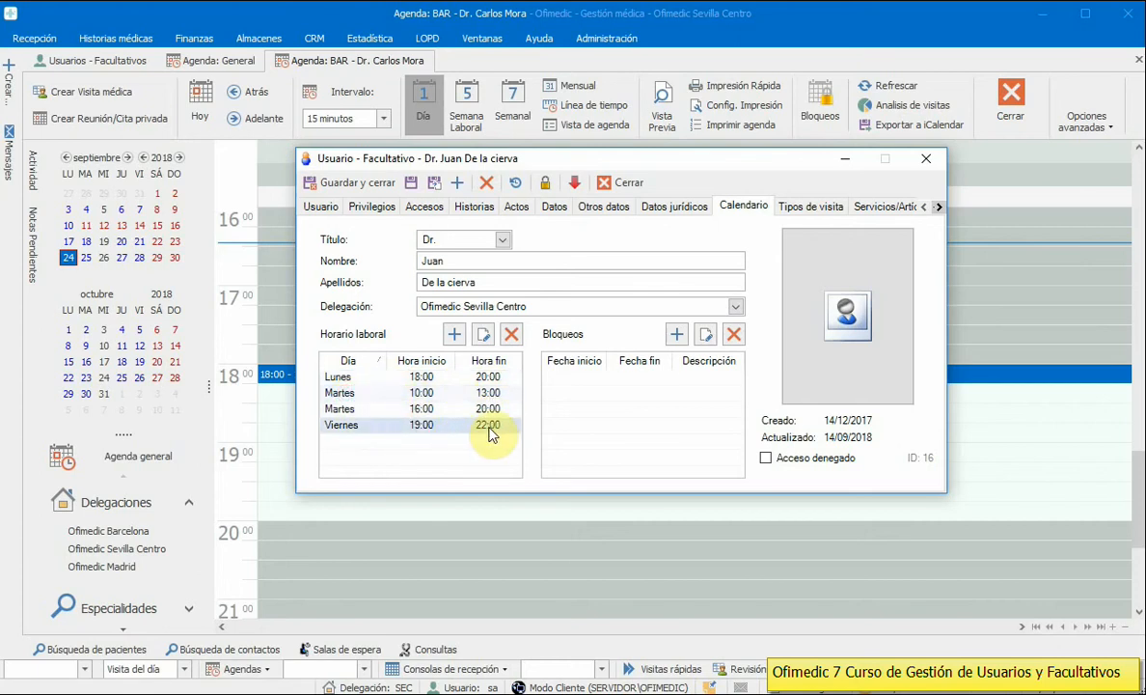
Step: Compare the Ofimedic Barcelona and Madrid schedules, then return to Ofimedic Sevilla Centro
click(461, 309)
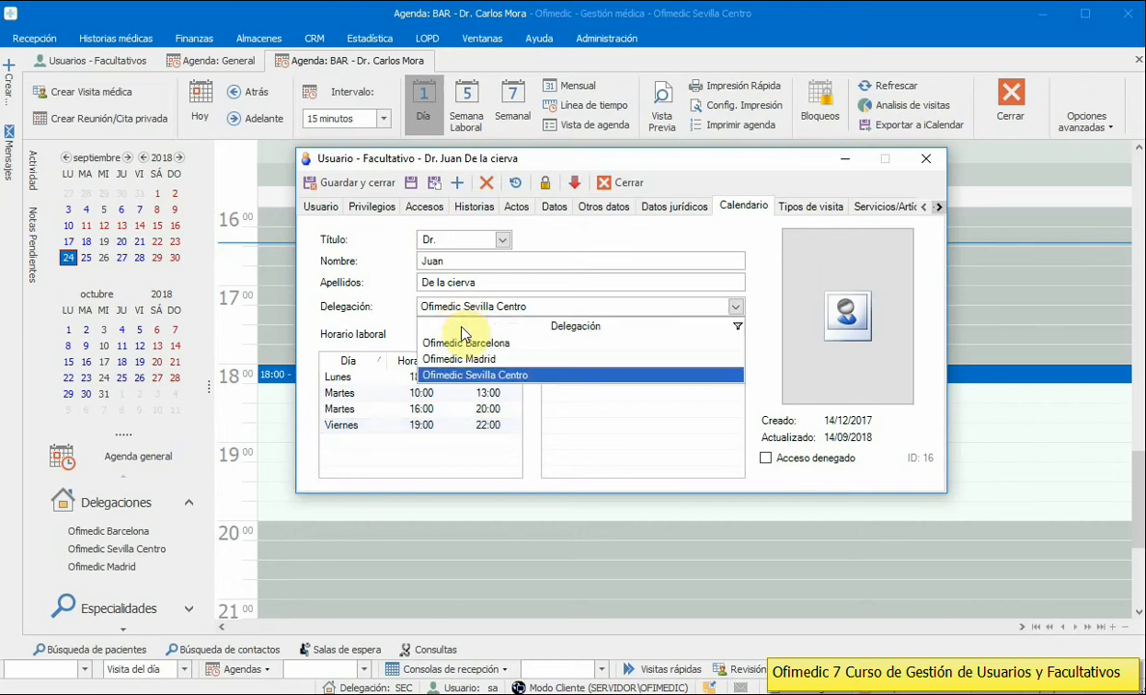
click(477, 342)
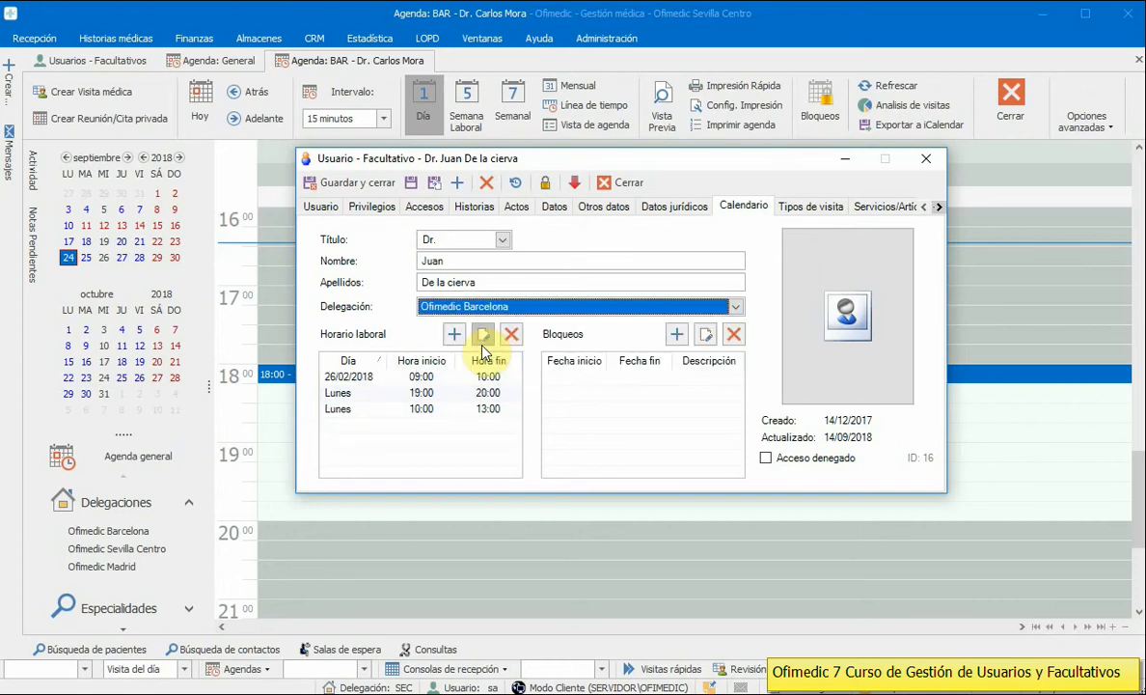
click(434, 307)
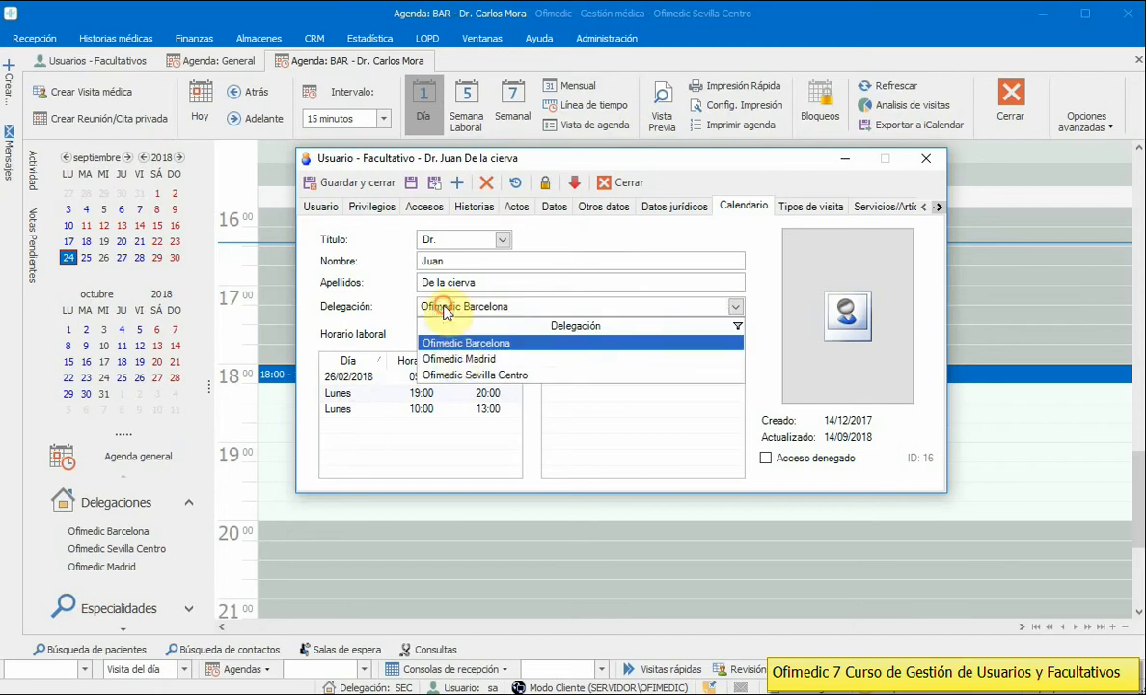
click(455, 356)
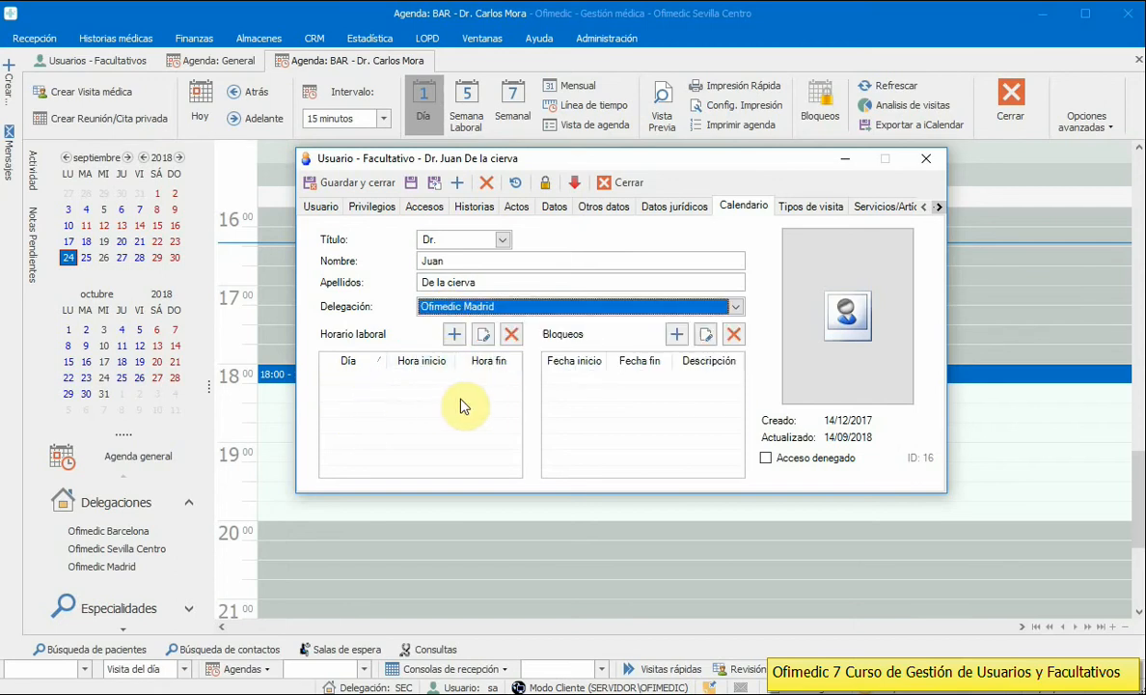
click(486, 315)
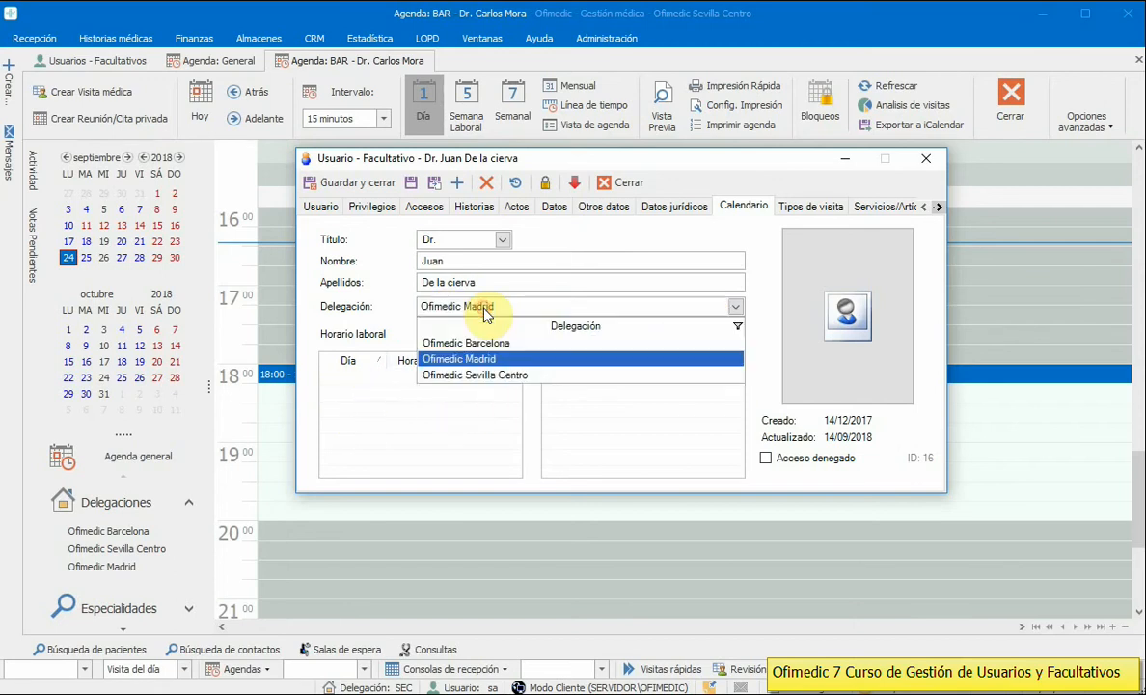
click(485, 374)
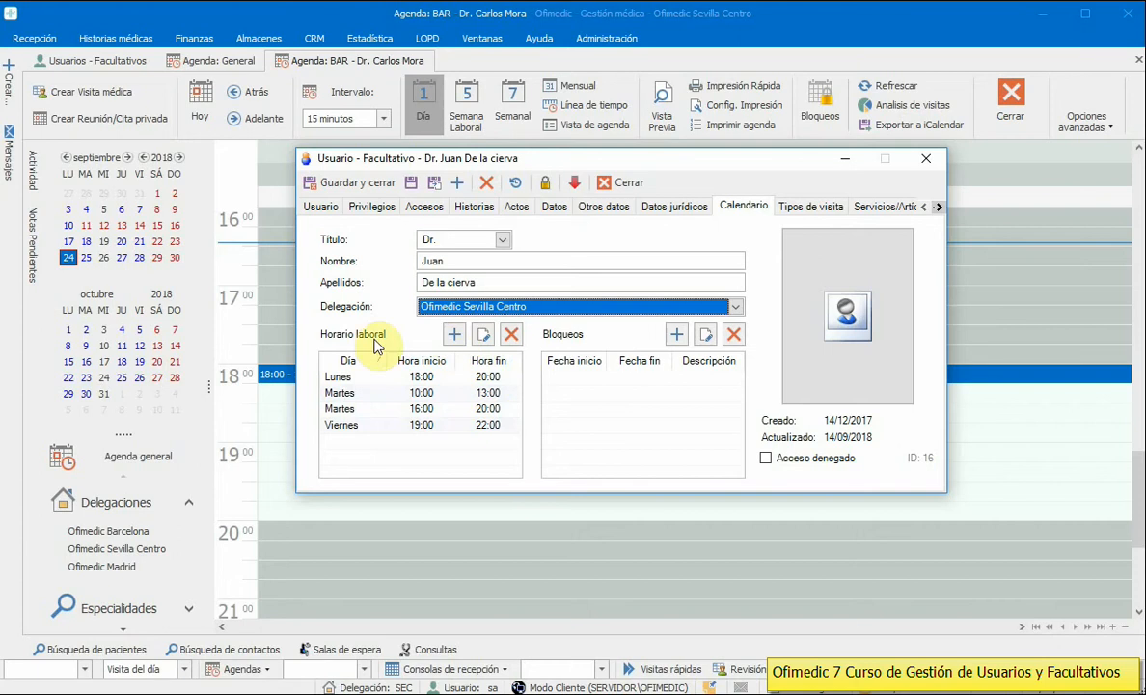
Step: Start a new weekly calendar entry with Jueves as its day
click(453, 335)
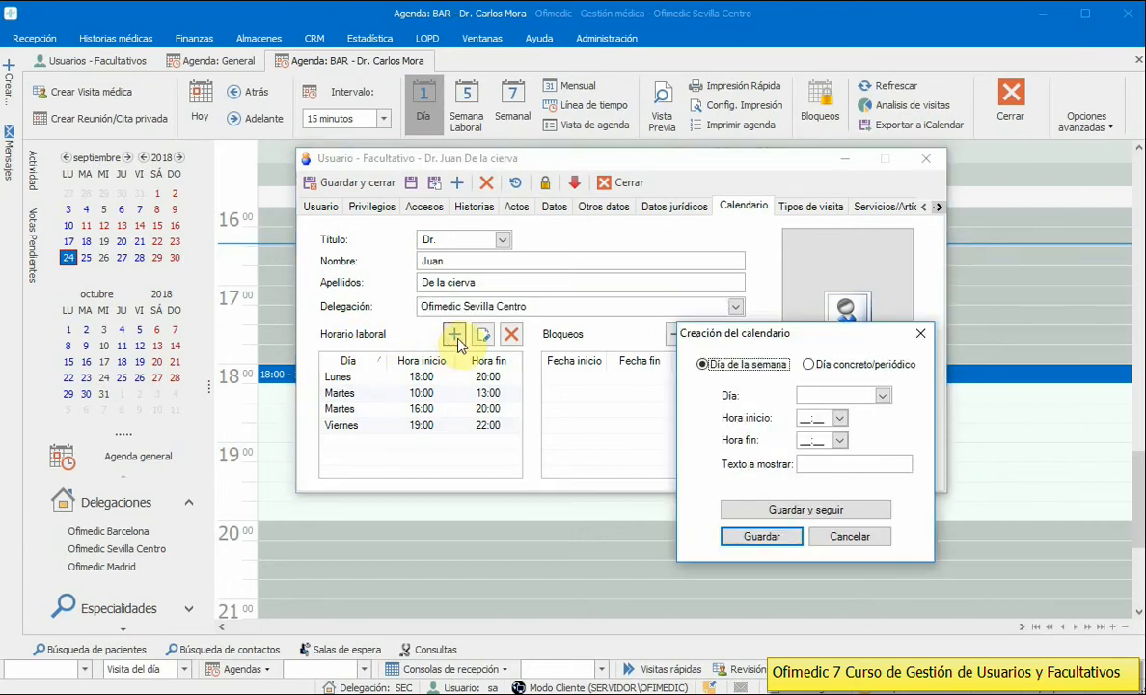
click(884, 400)
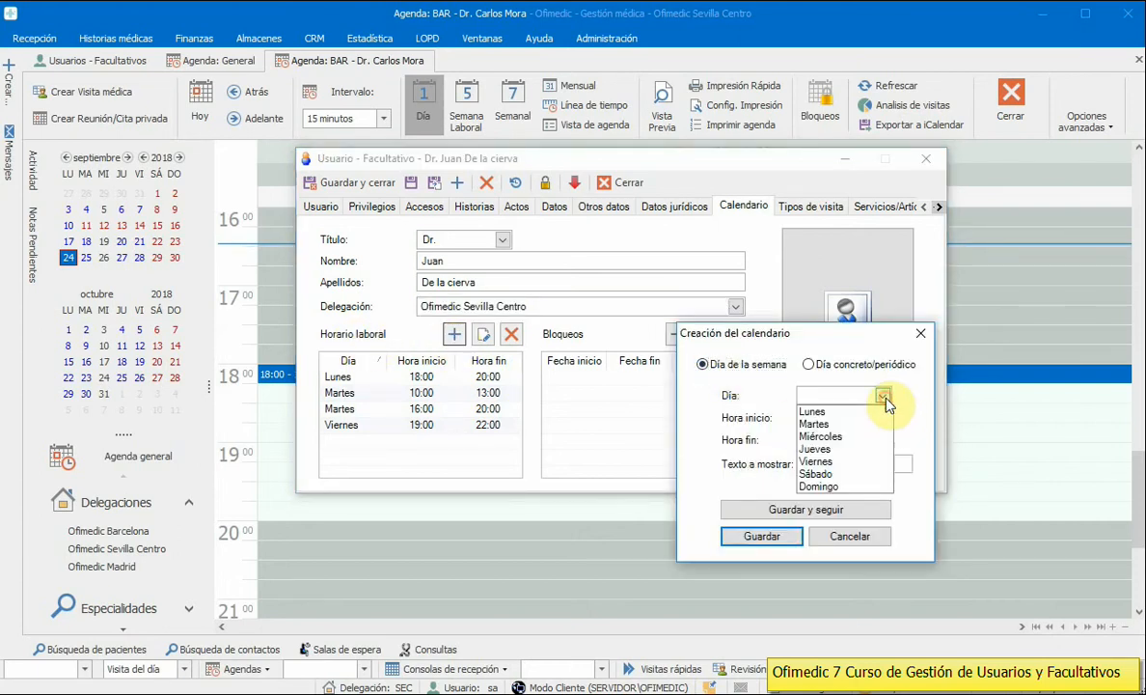
click(820, 412)
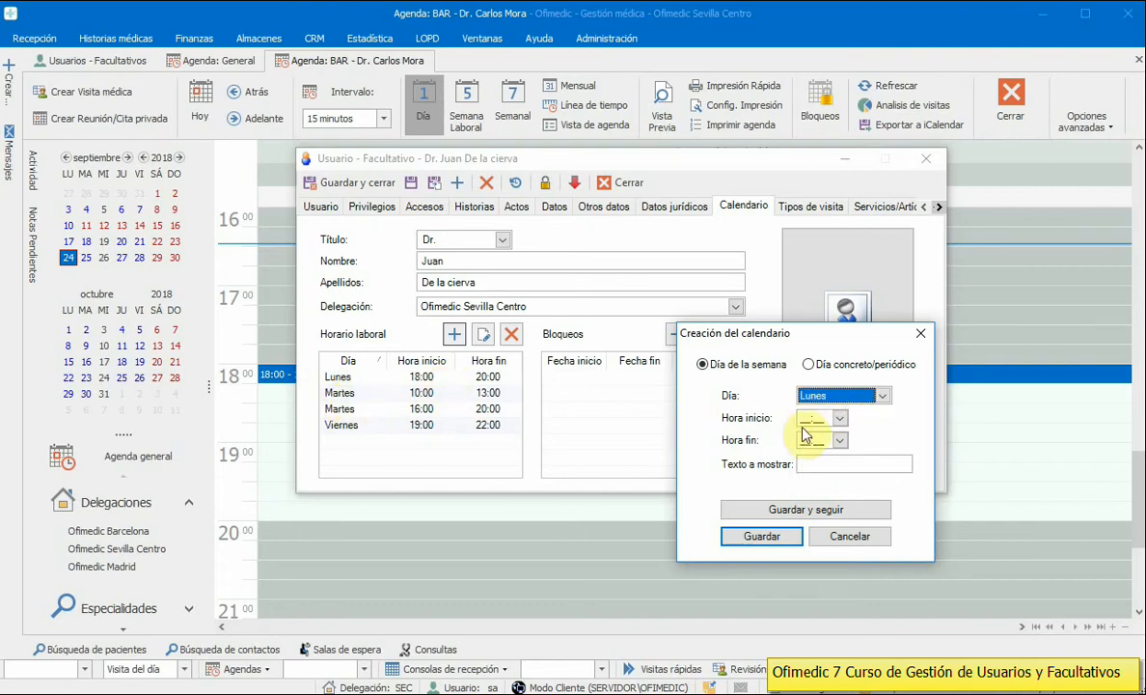
click(821, 394)
click(818, 448)
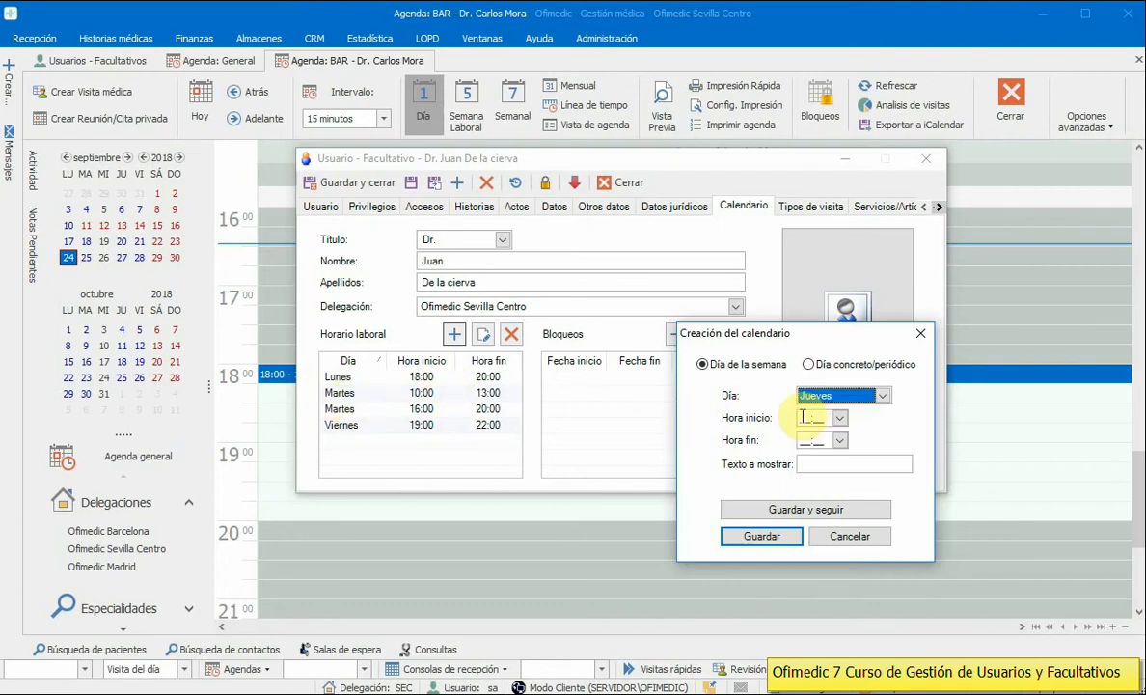
click(808, 437)
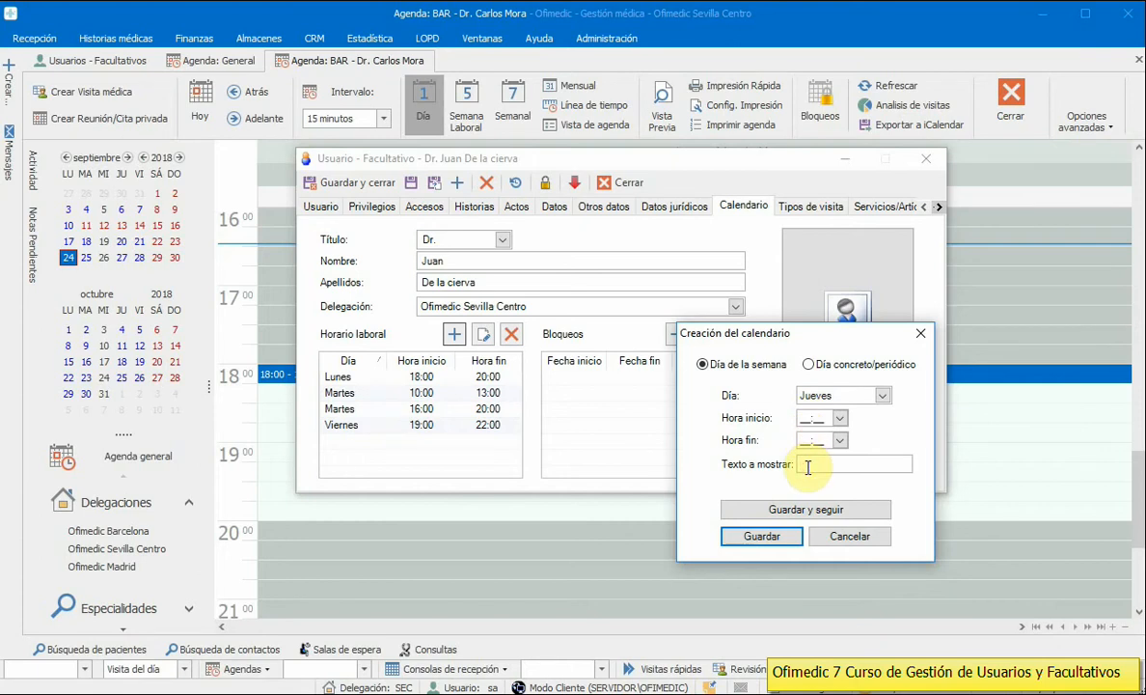
click(809, 467)
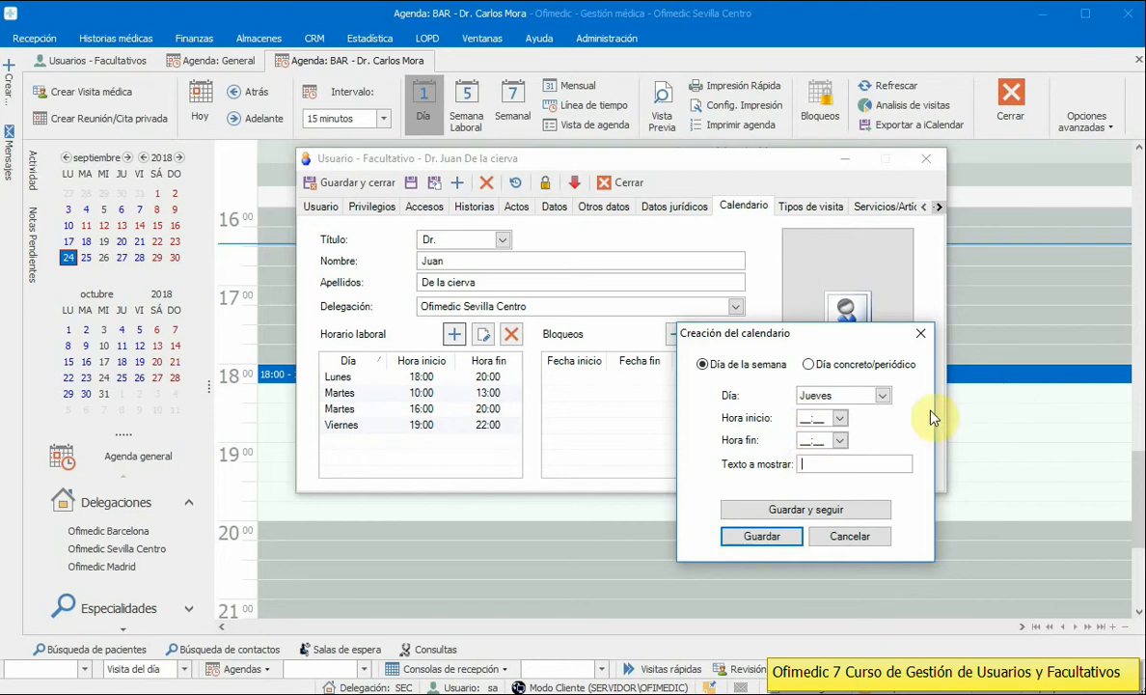
click(836, 337)
drag(836, 338, 825, 329)
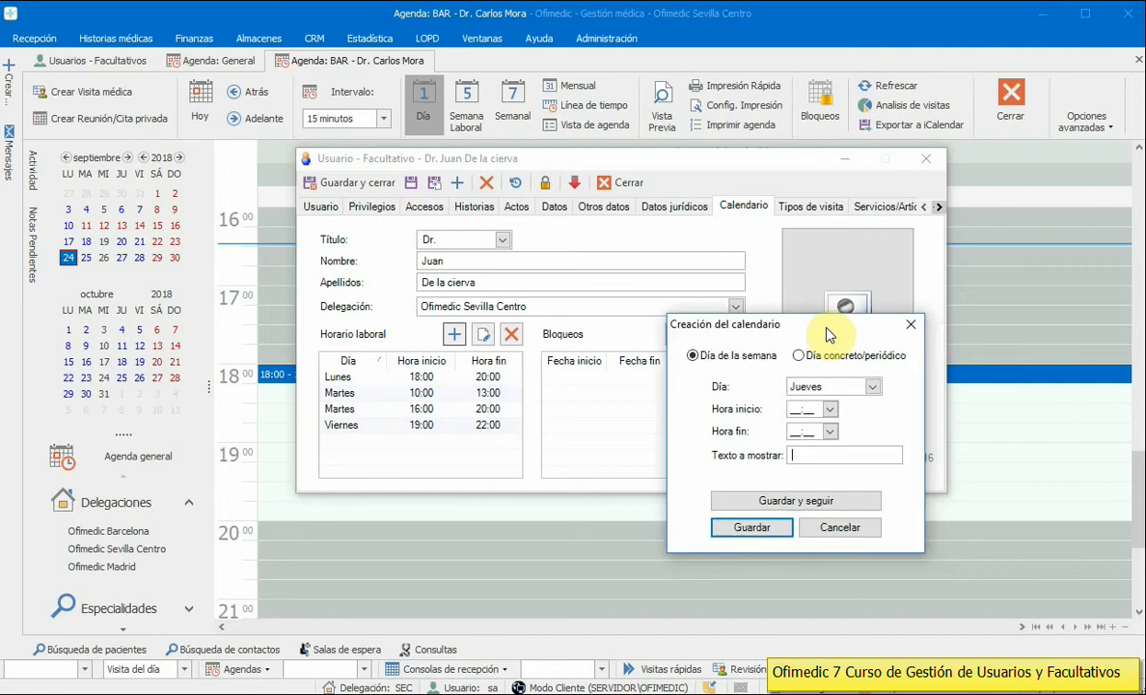
Step: Set the entry's hours to 10:00–12:00 and its display text to 'Solo Primeras'
click(794, 409)
text(10:)
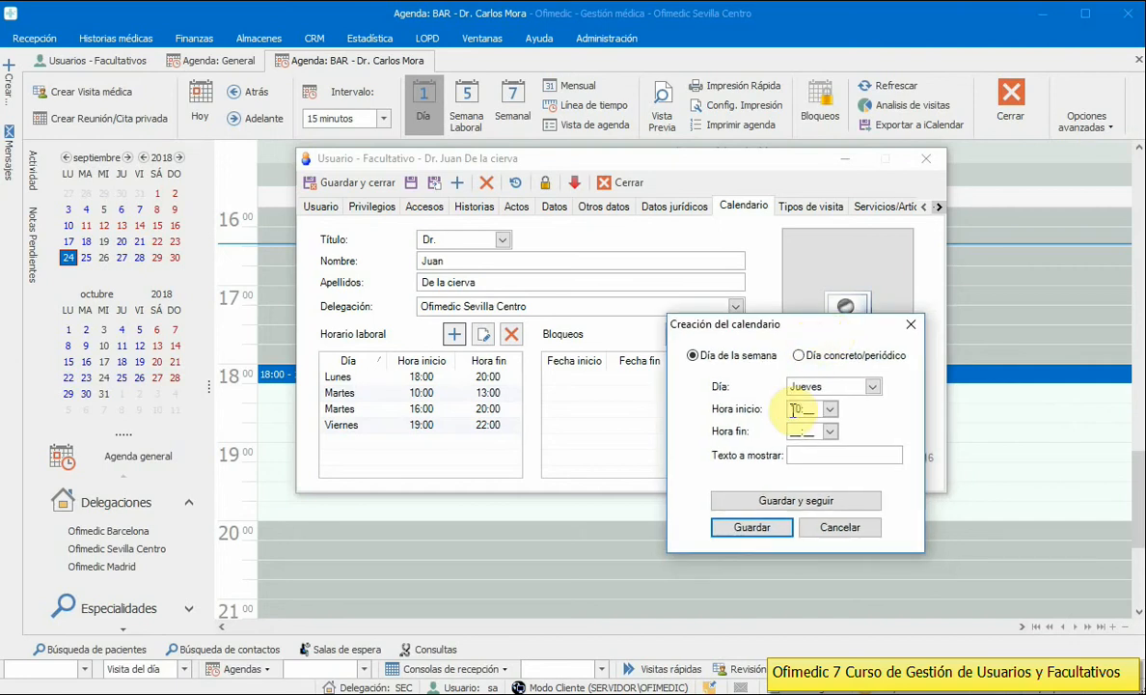
text(00)
click(793, 431)
text(12:)
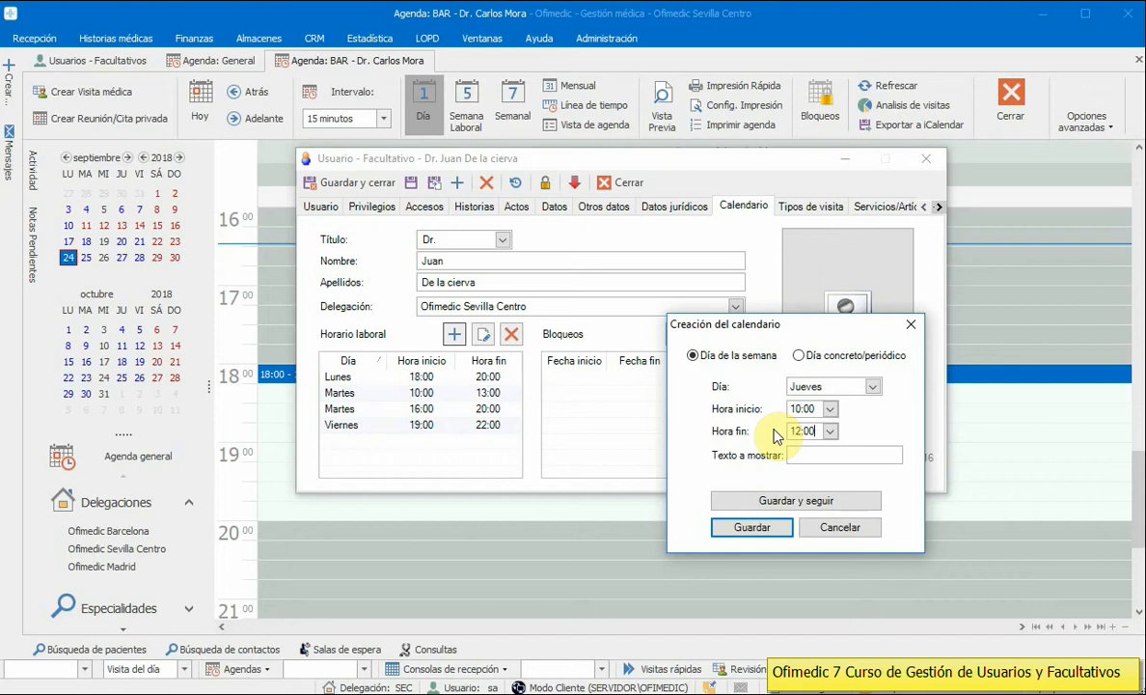
text(00)
click(806, 455)
text(Solo Primeras)
triple_click(855, 458)
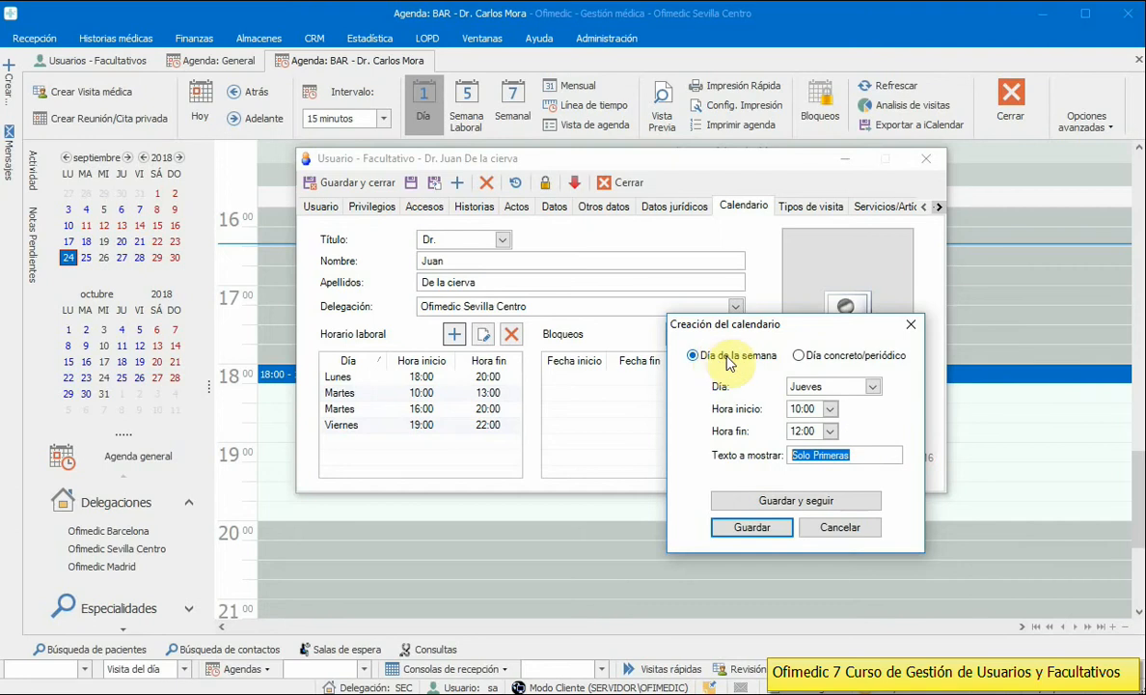
Step: Try a specific date of 20/09/2018 with a Repetir cada interval, then cancel the entry
click(820, 356)
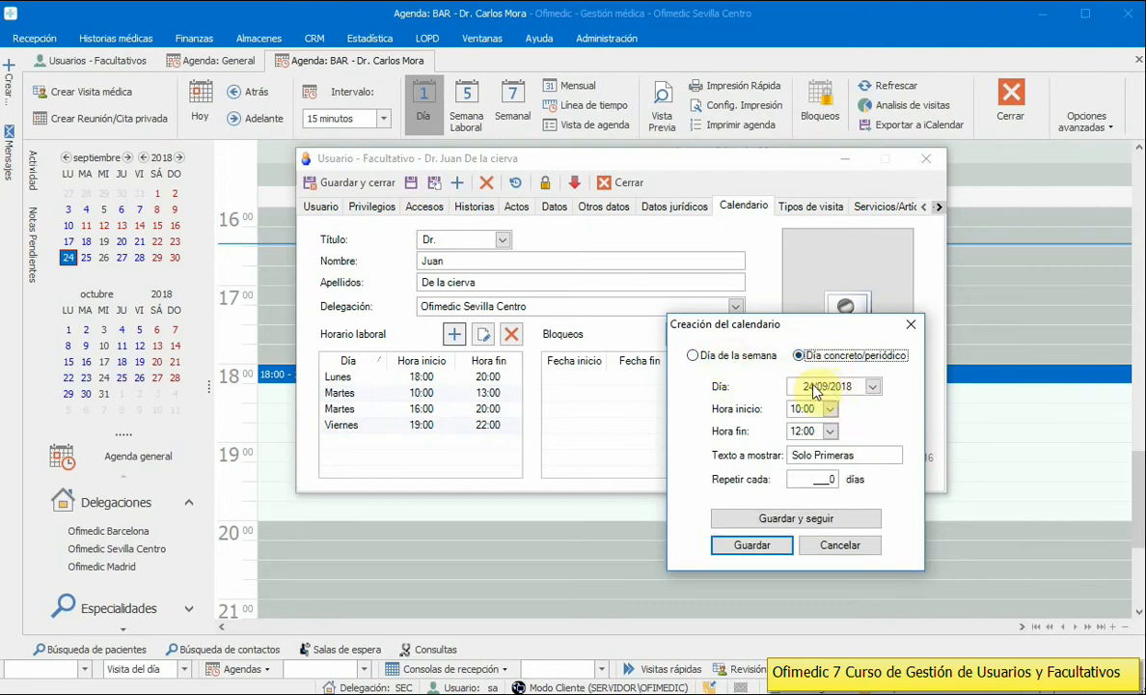
click(875, 386)
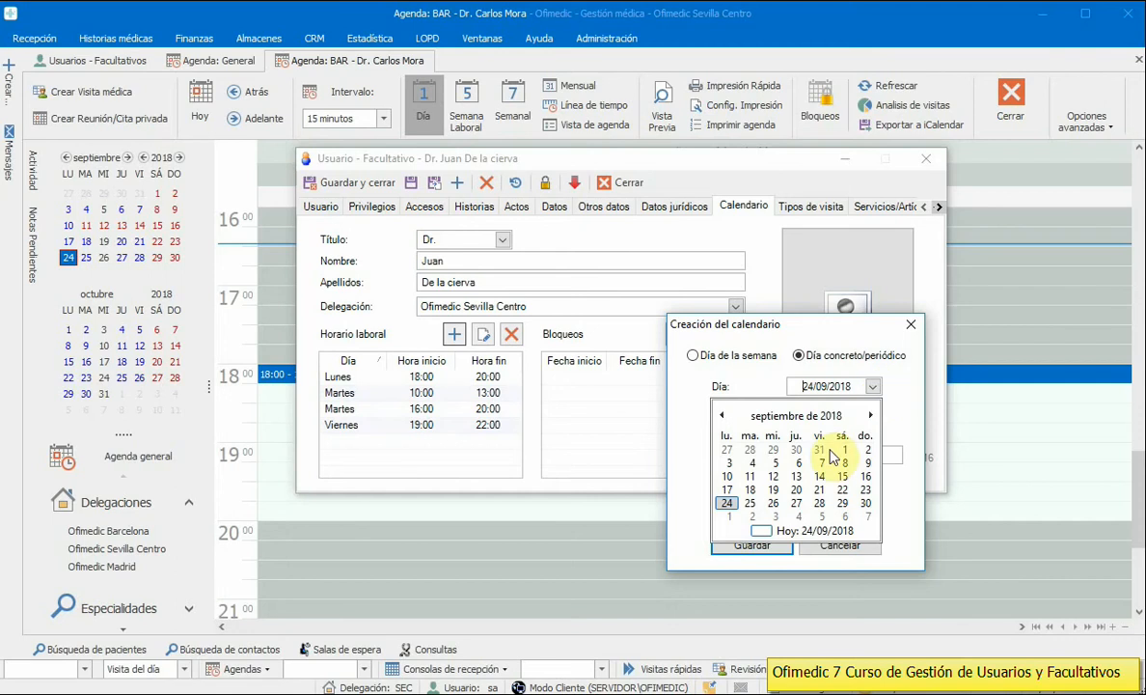
click(796, 491)
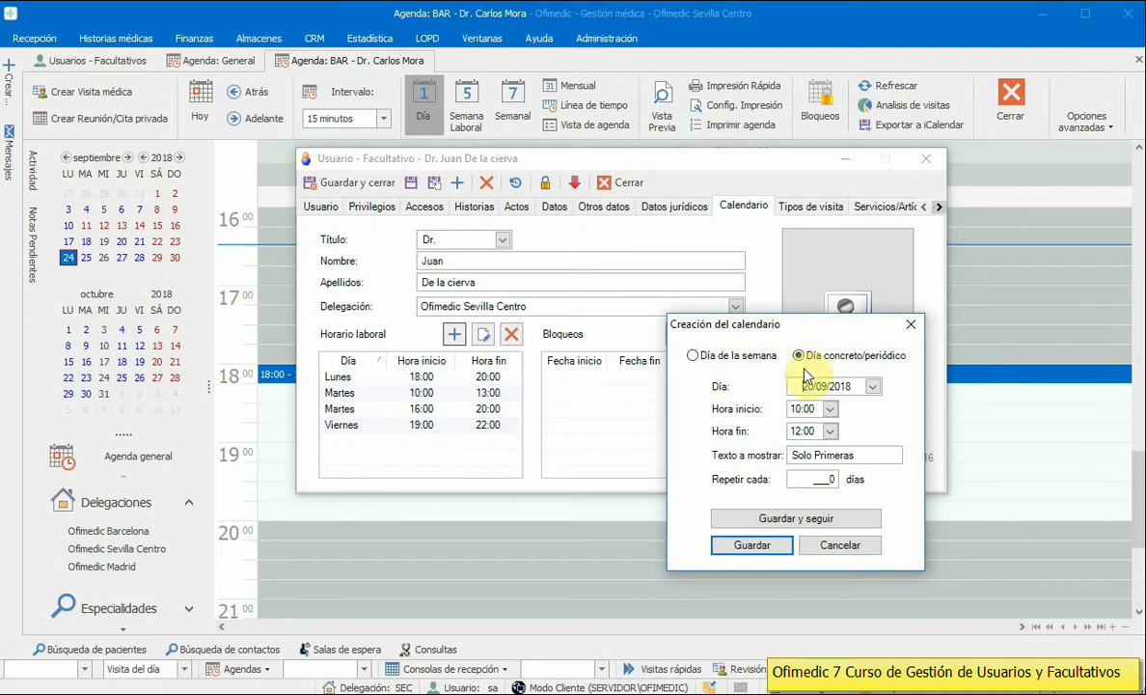
click(819, 480)
double_click(822, 479)
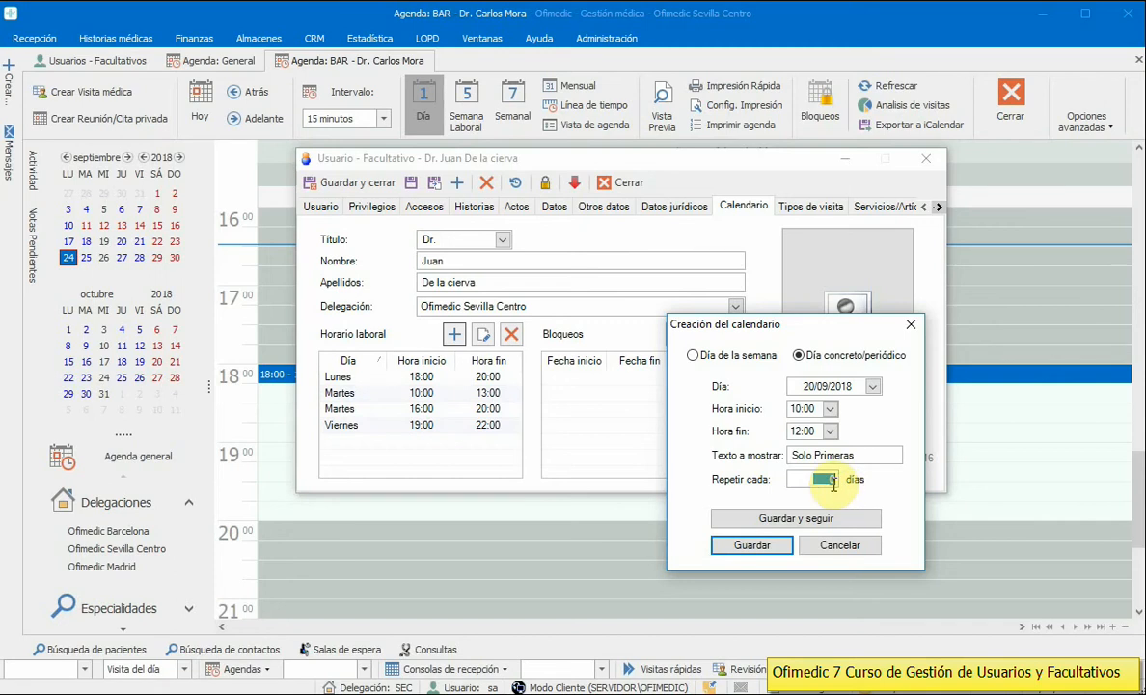
click(839, 546)
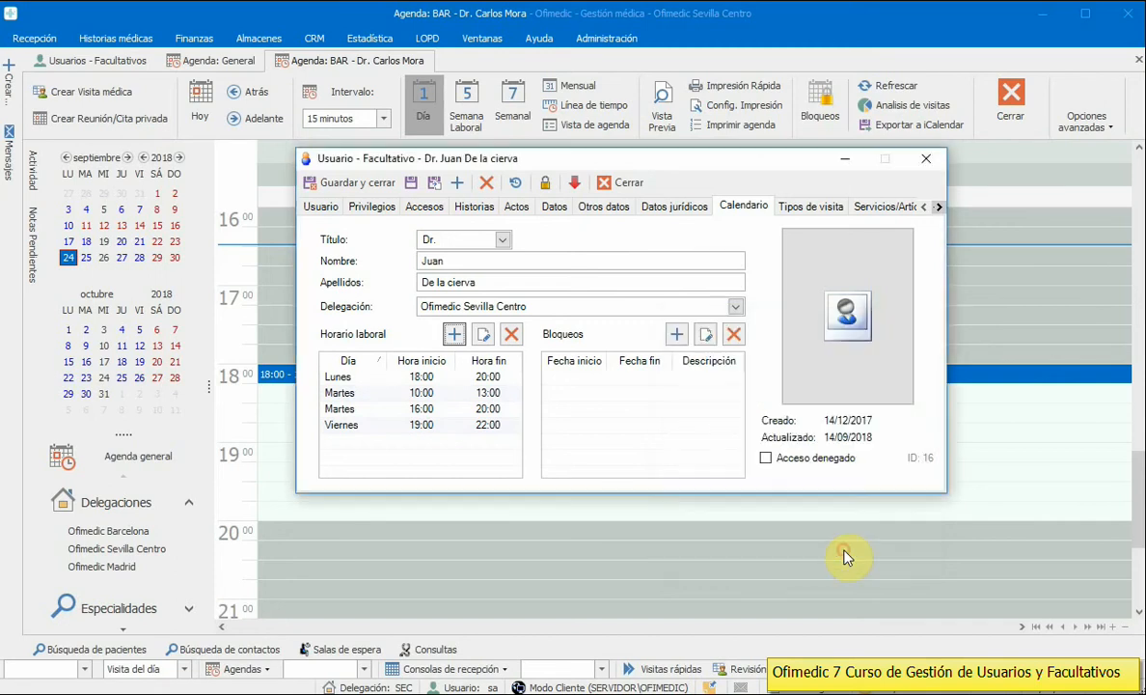
Step: In the Tipos de visita list, mark Botox and Botox labios as not available
click(810, 206)
drag(782, 169, 748, 127)
mouse_move(804, 333)
mouse_down()
mouse_move(809, 557)
mouse_move(820, 327)
mouse_move(808, 328)
mouse_up()
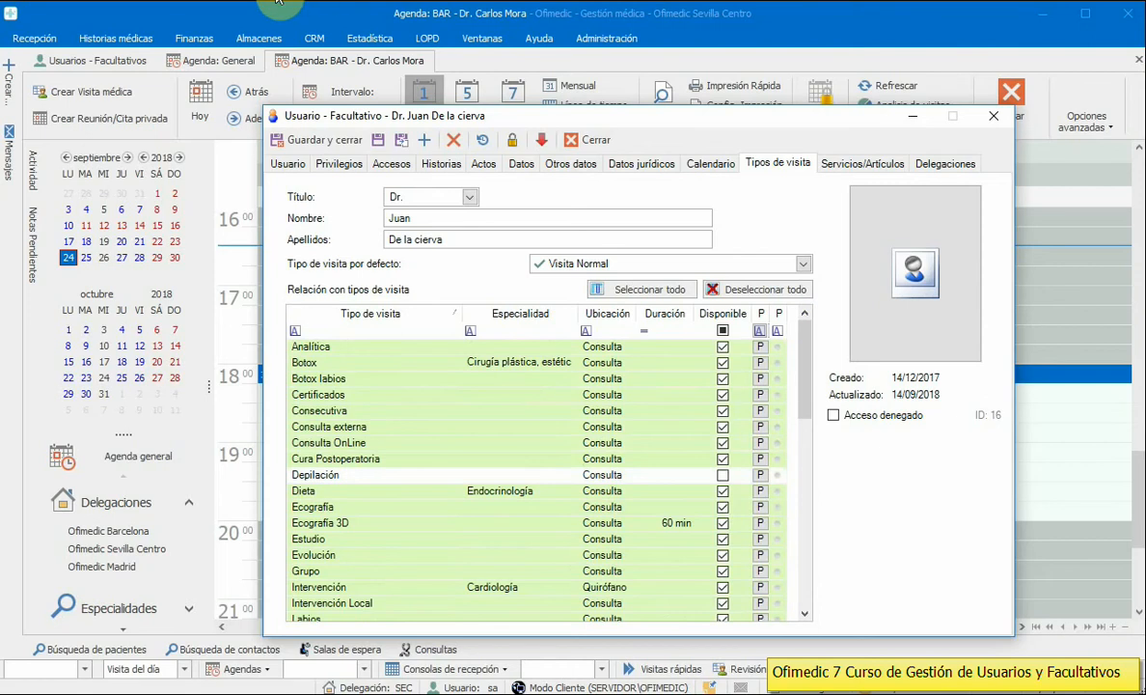
click(606, 39)
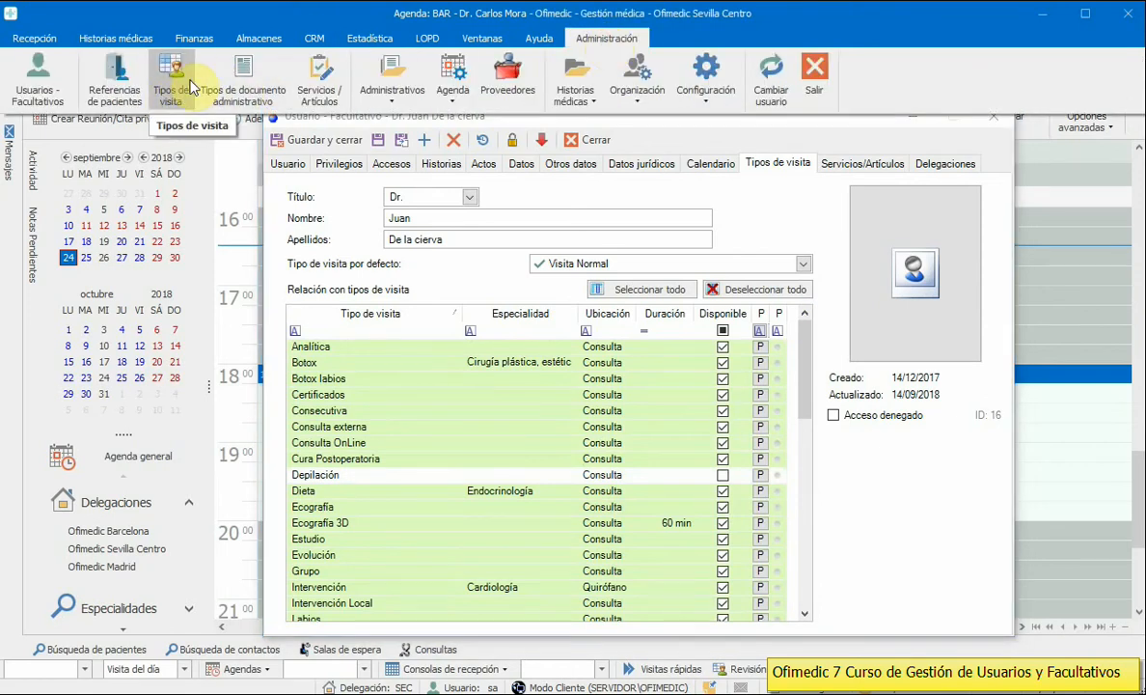
click(608, 443)
click(604, 490)
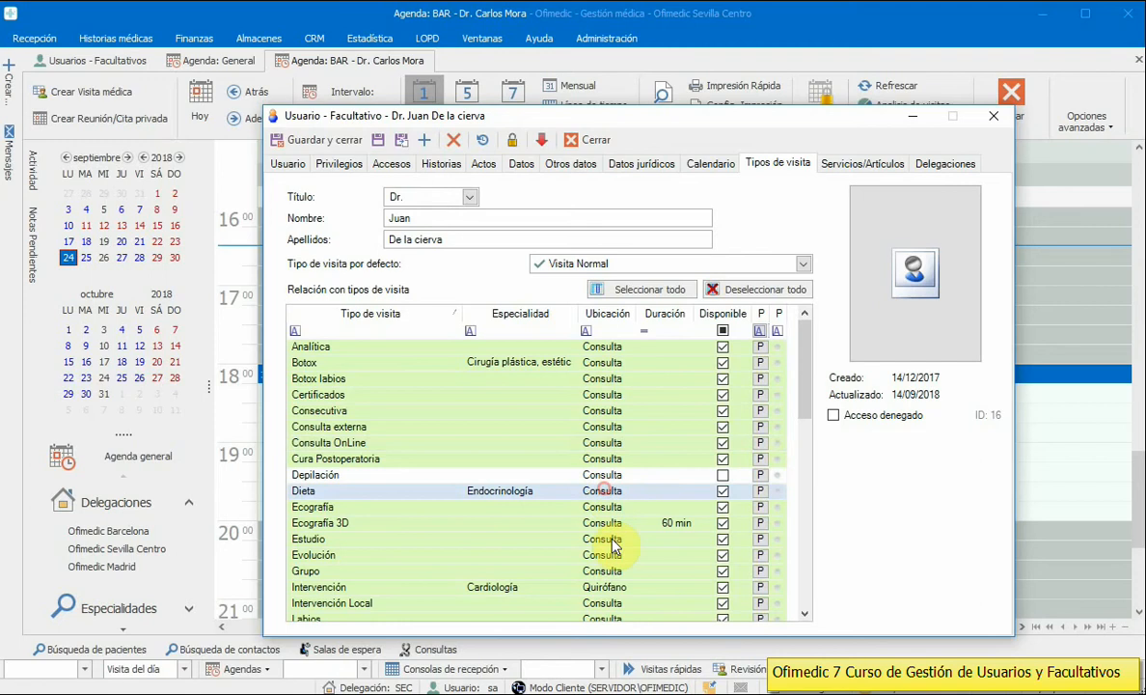
click(612, 540)
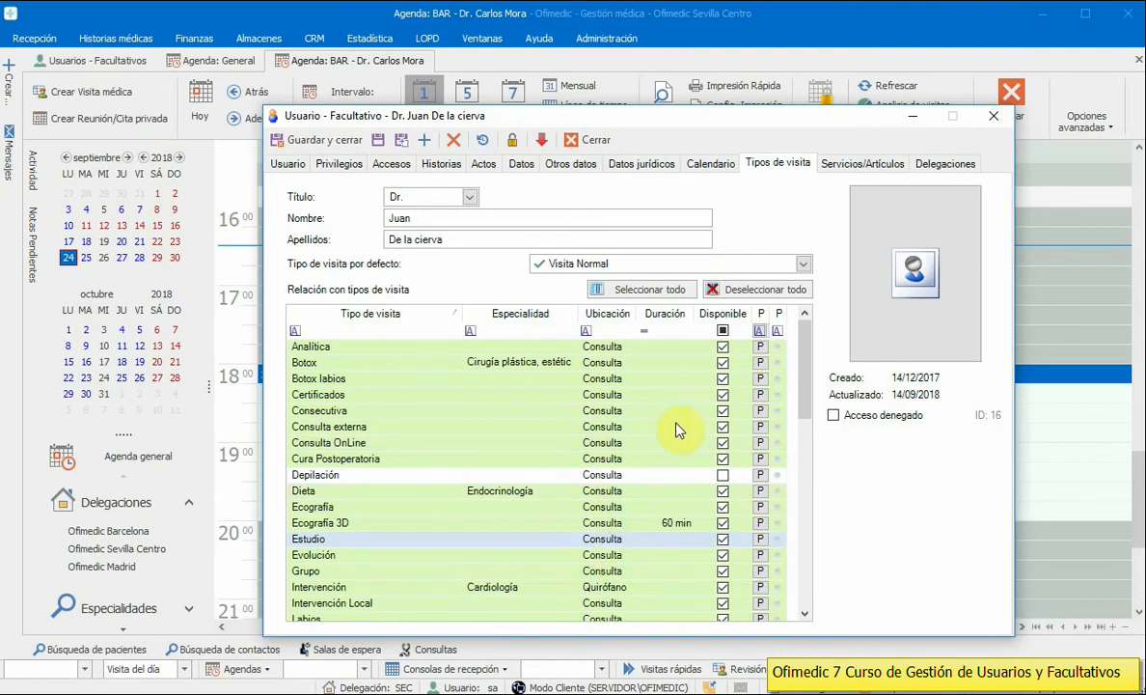
click(723, 363)
click(723, 379)
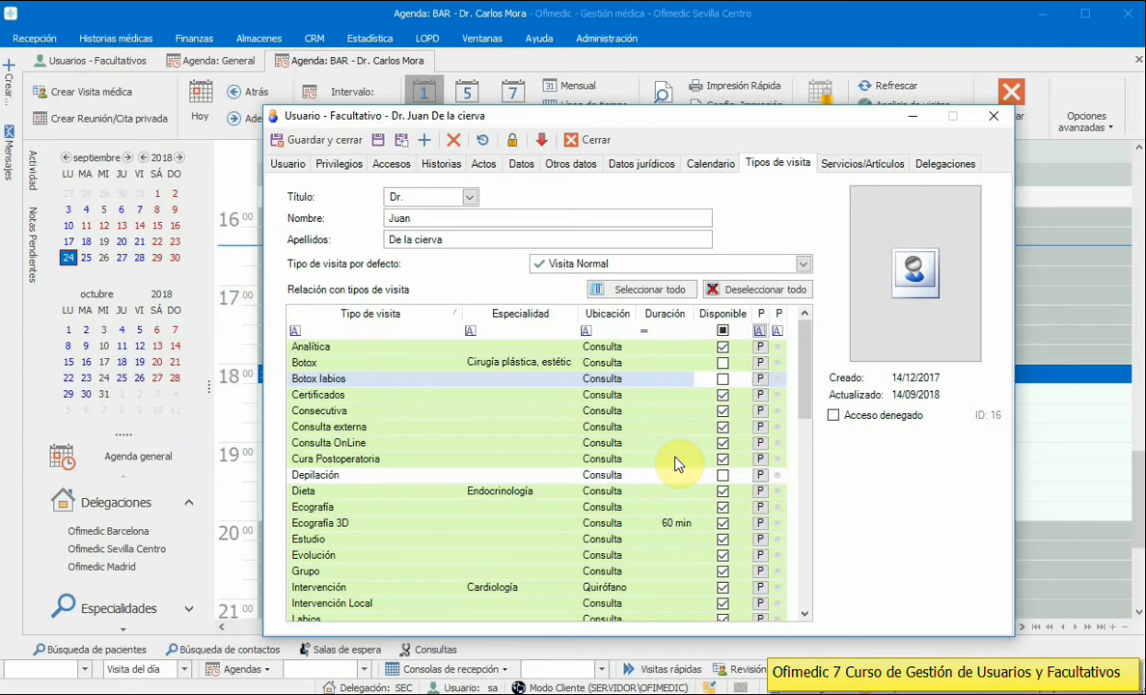
Step: Give the Consecutiva visit type a 30-minute duration
click(343, 410)
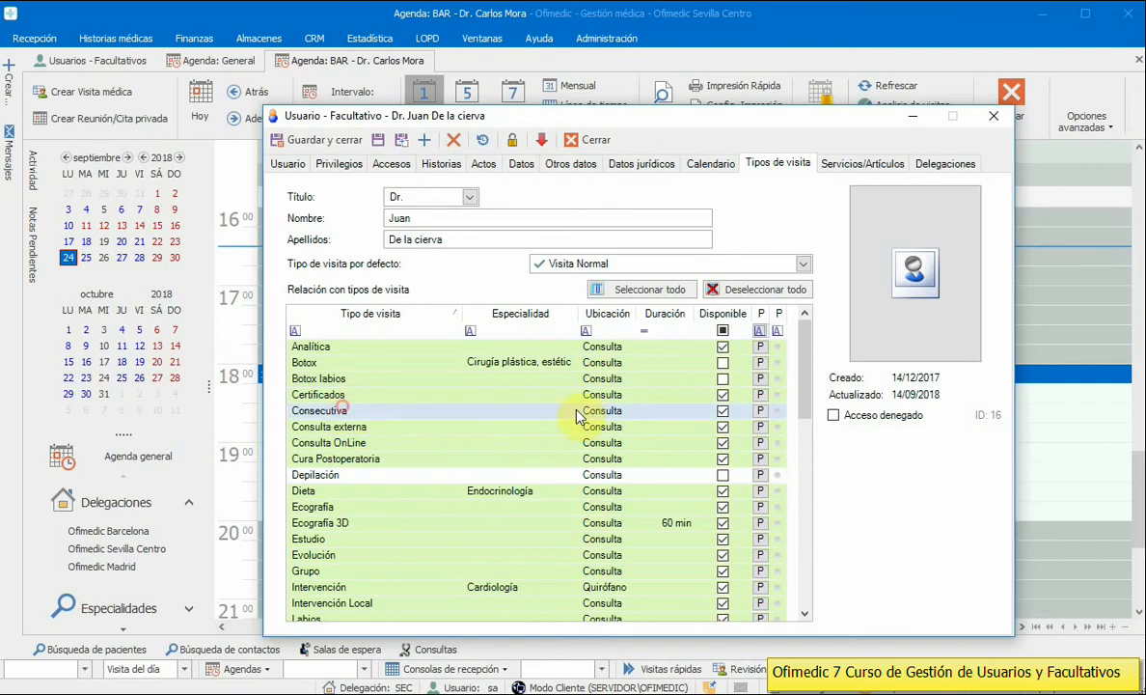
click(679, 410)
text(30 min)
click(669, 394)
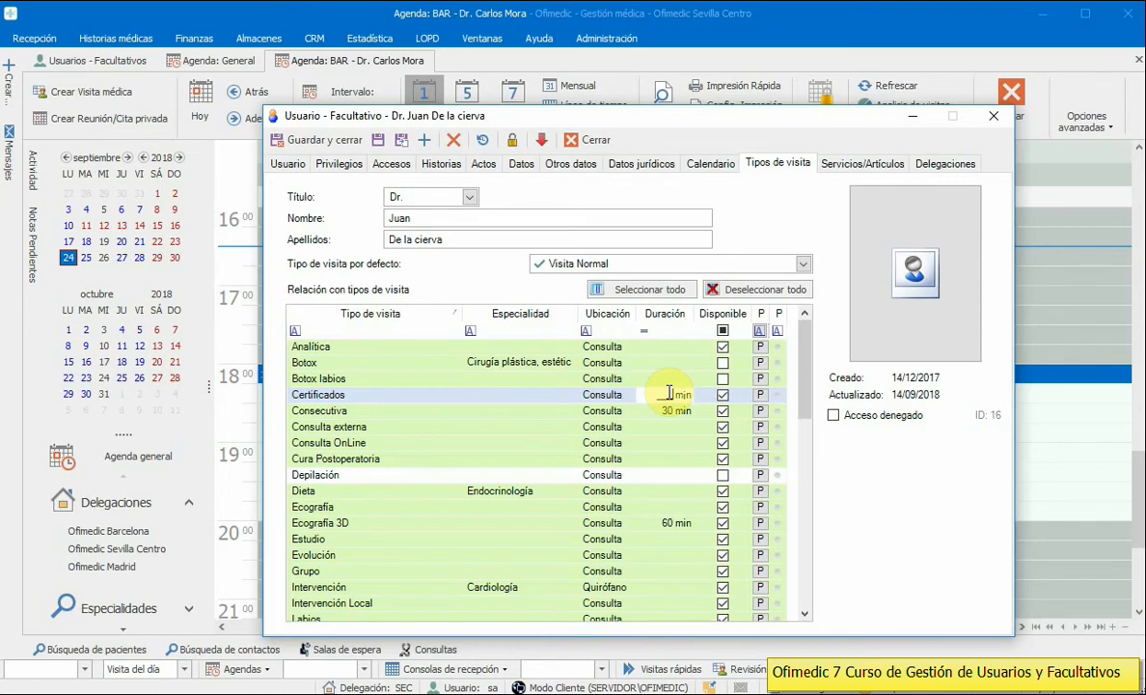
click(673, 413)
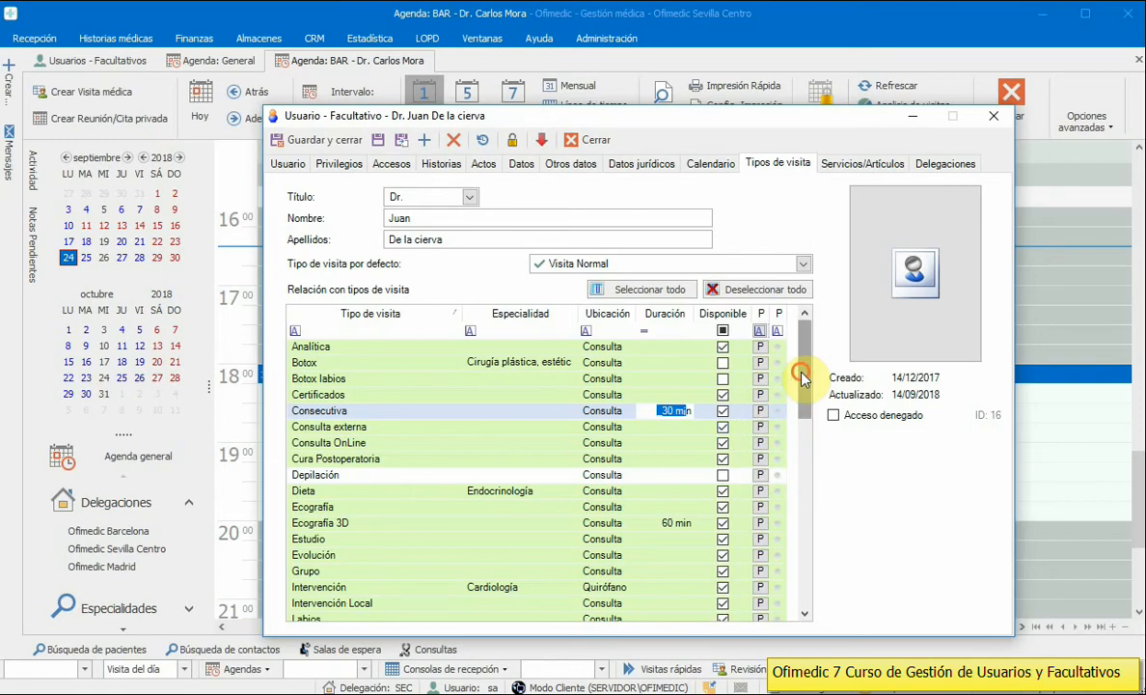
drag(801, 379, 800, 342)
Step: Filter visit types by 'prim' and schedule Primera visita with -10 min Tiempo and Facultativo 1
click(340, 330)
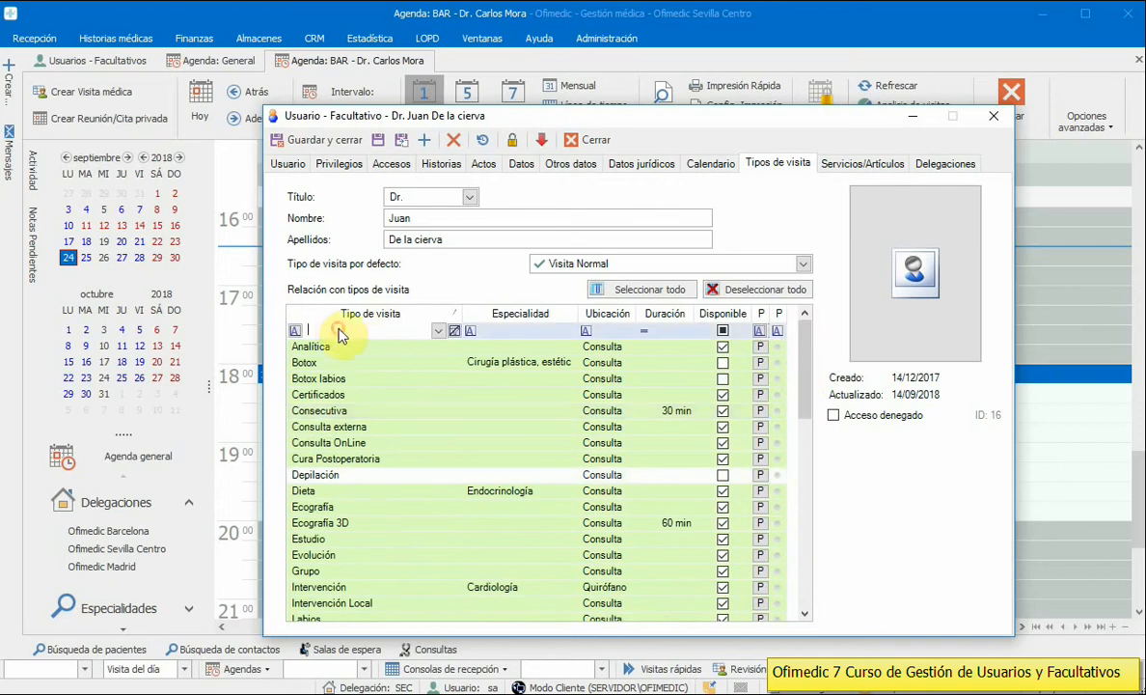
text(prim)
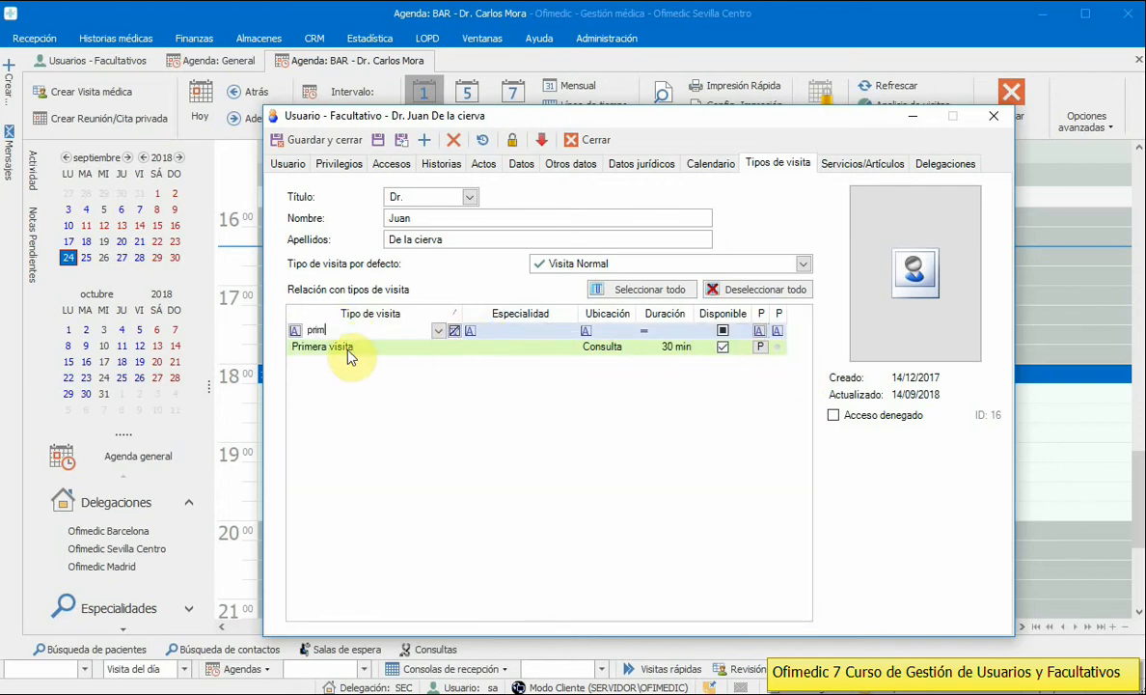
click(345, 354)
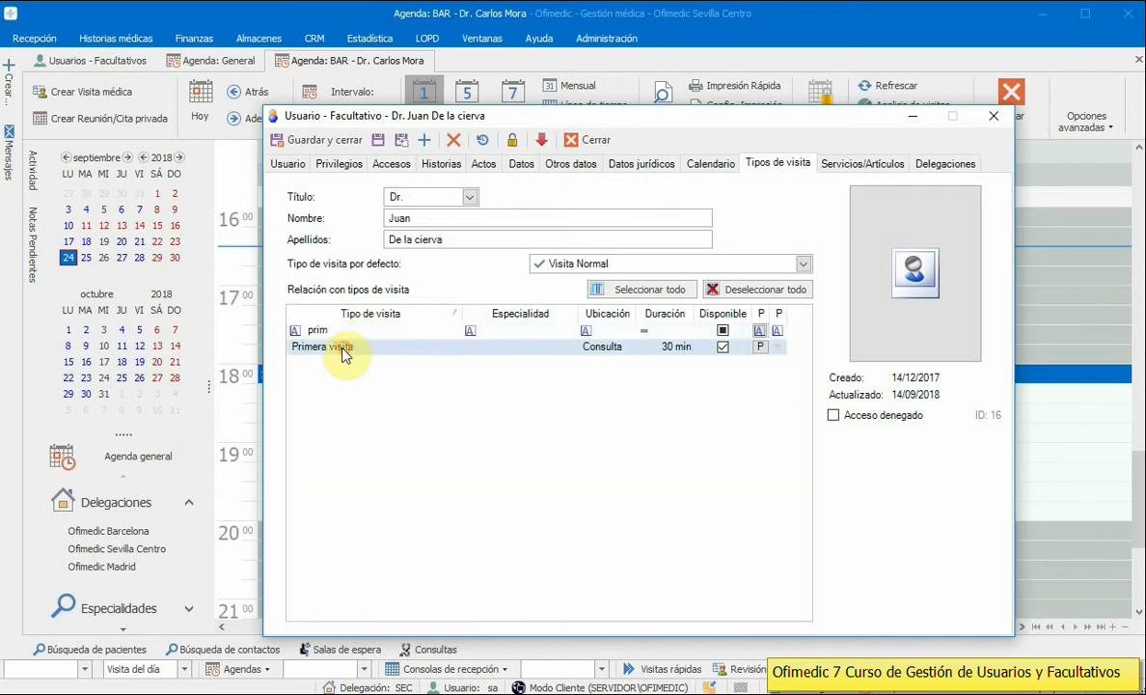
click(763, 348)
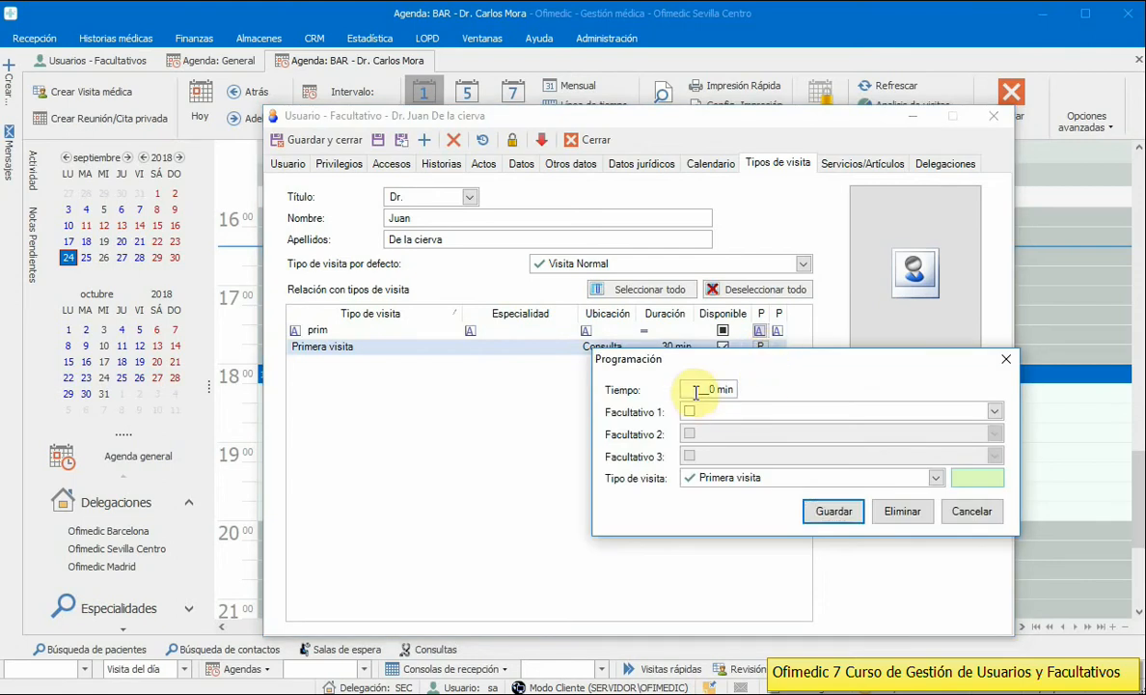
text(0)
text(1)
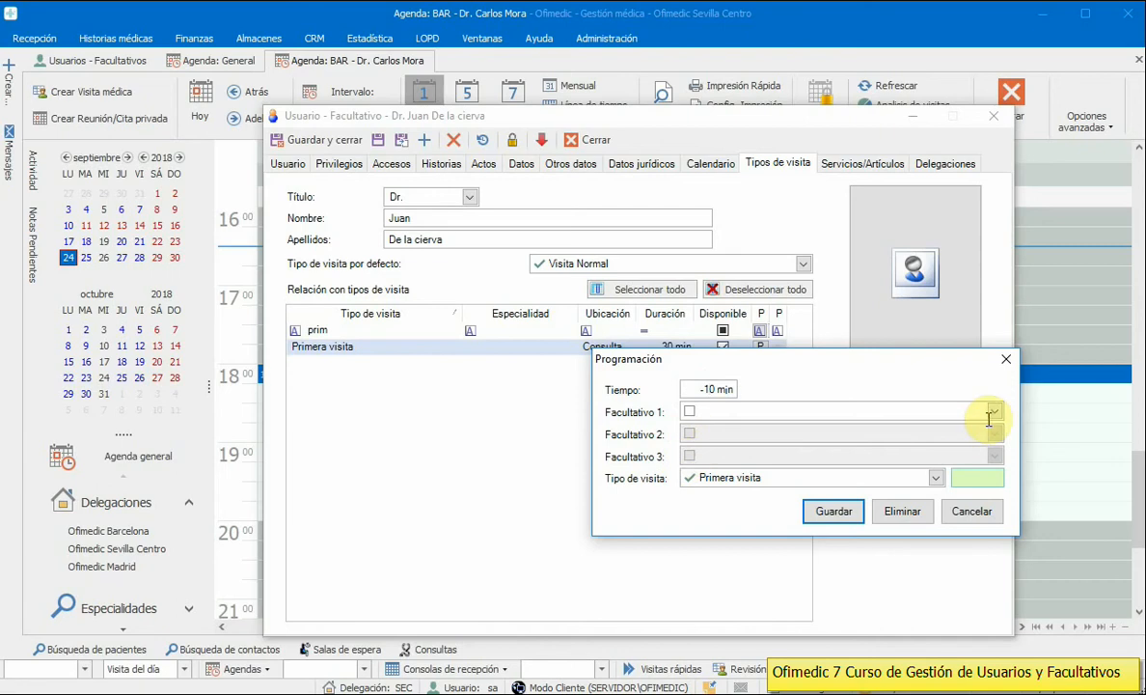
click(996, 412)
click(724, 430)
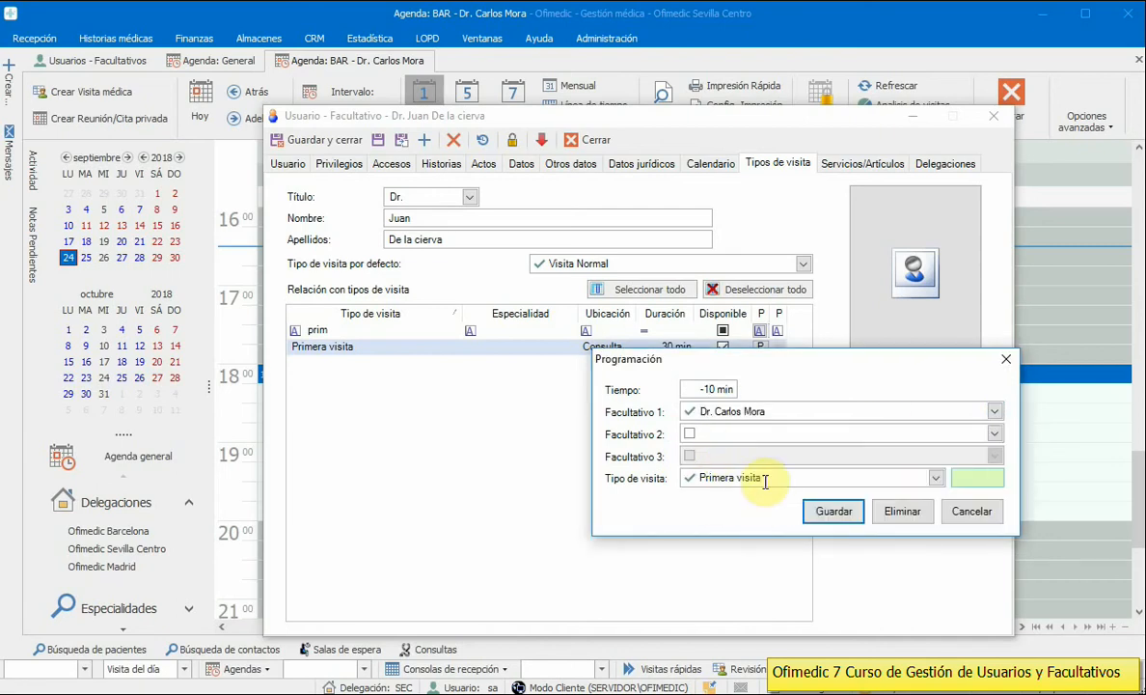
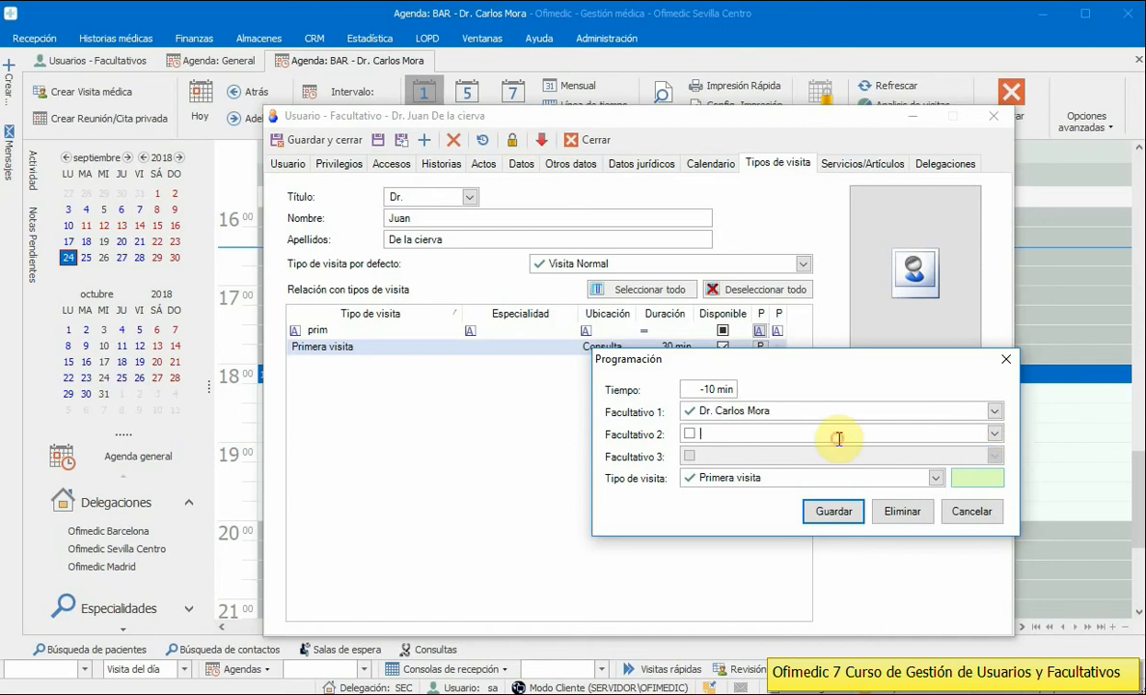
Step: Try doctors as Facultativo 2 and 3 for Primera visita, cancel without saving, and clear the prim filter
click(994, 433)
click(723, 506)
click(994, 433)
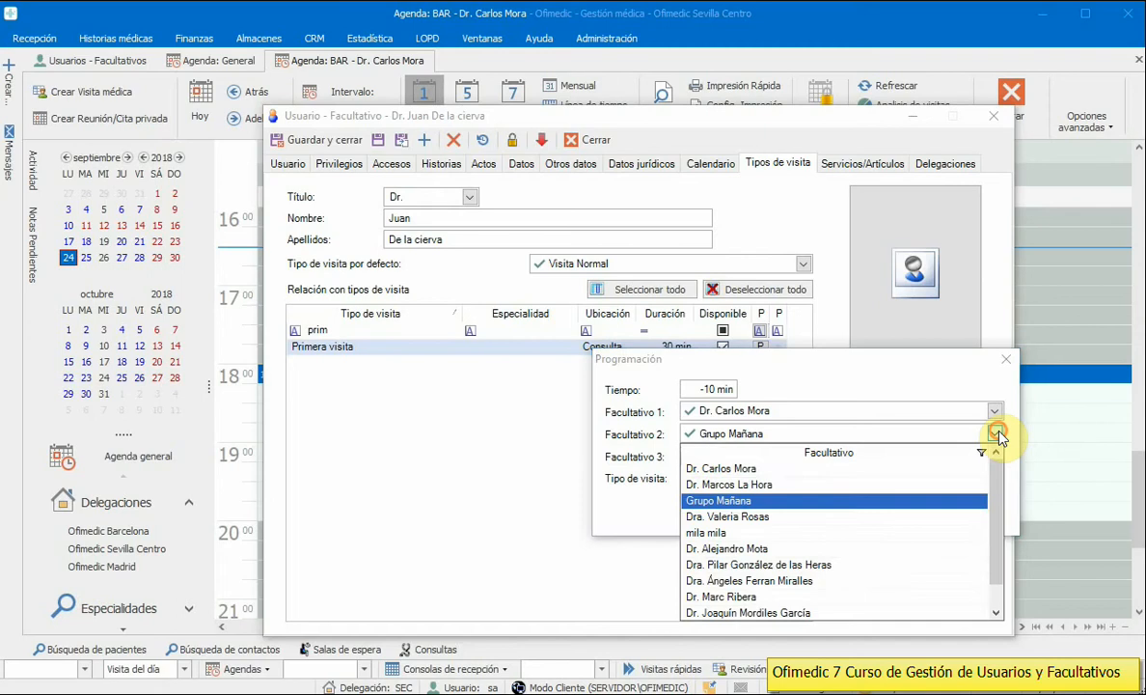
click(725, 518)
click(994, 454)
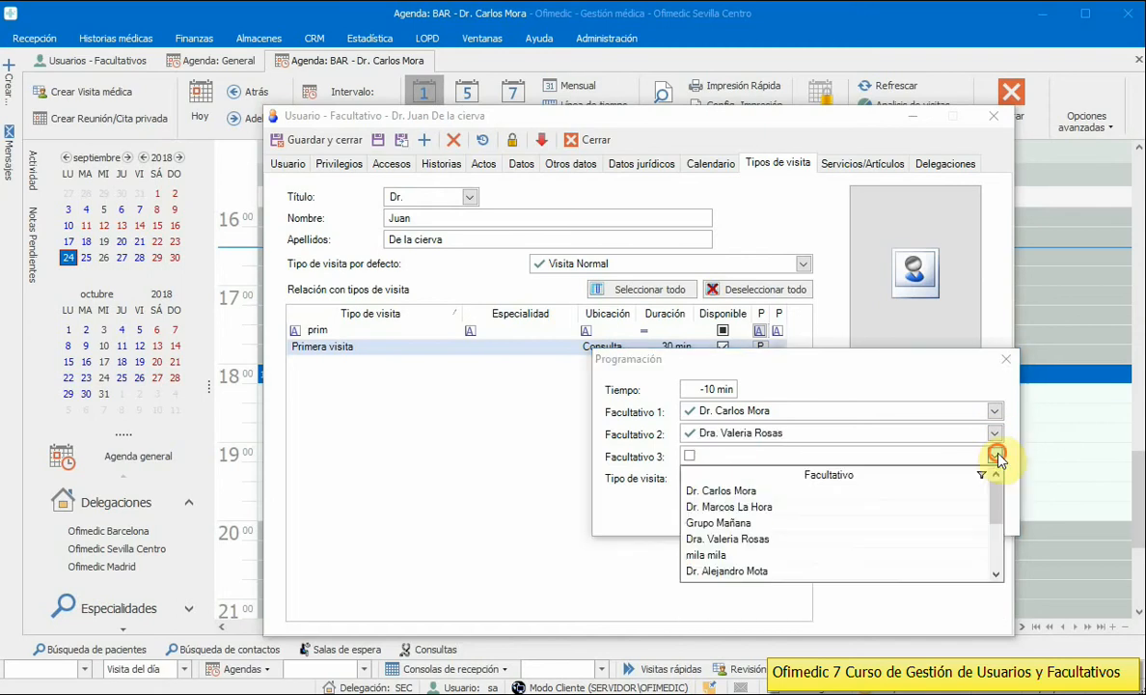
click(728, 538)
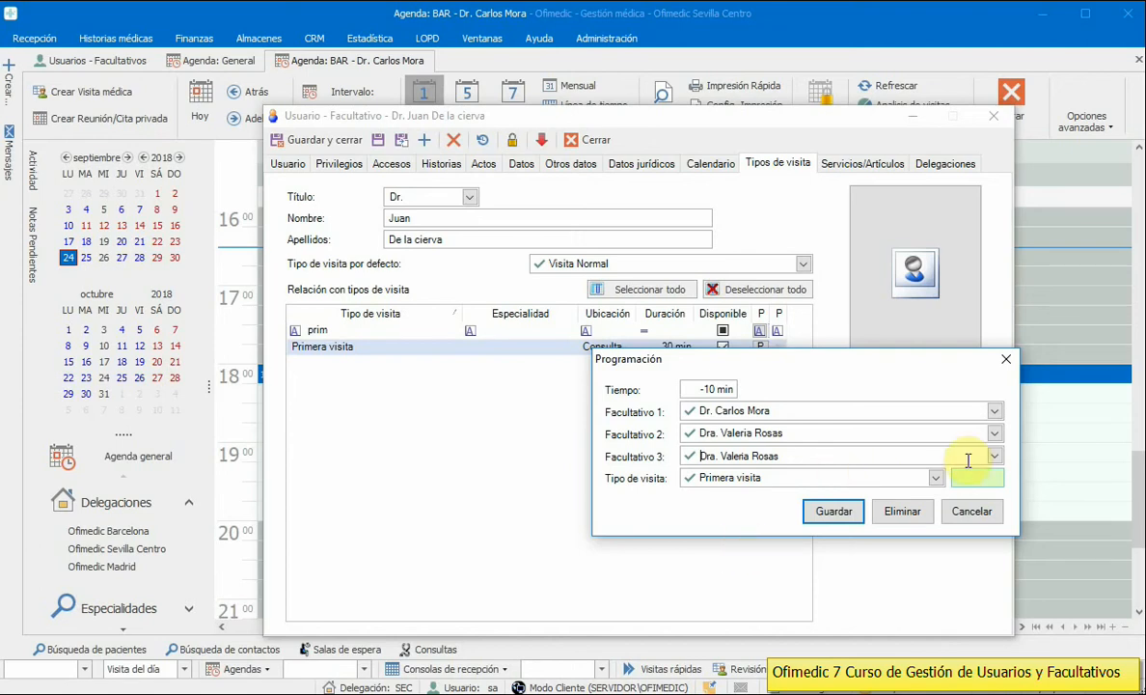
click(994, 455)
click(752, 508)
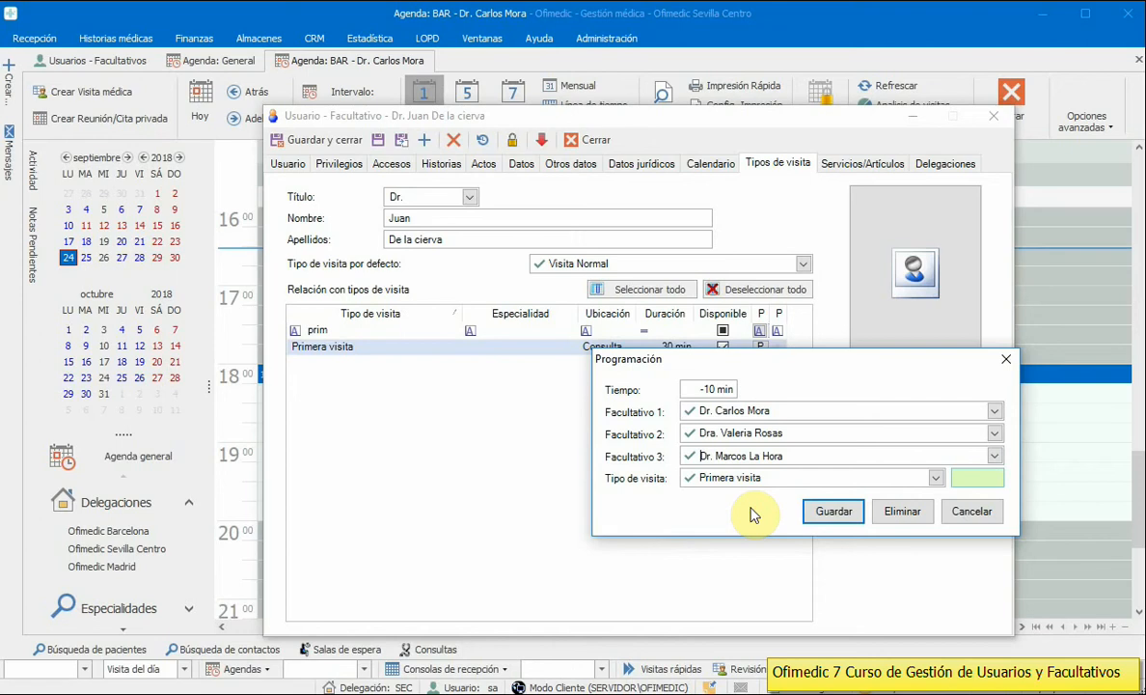
click(971, 511)
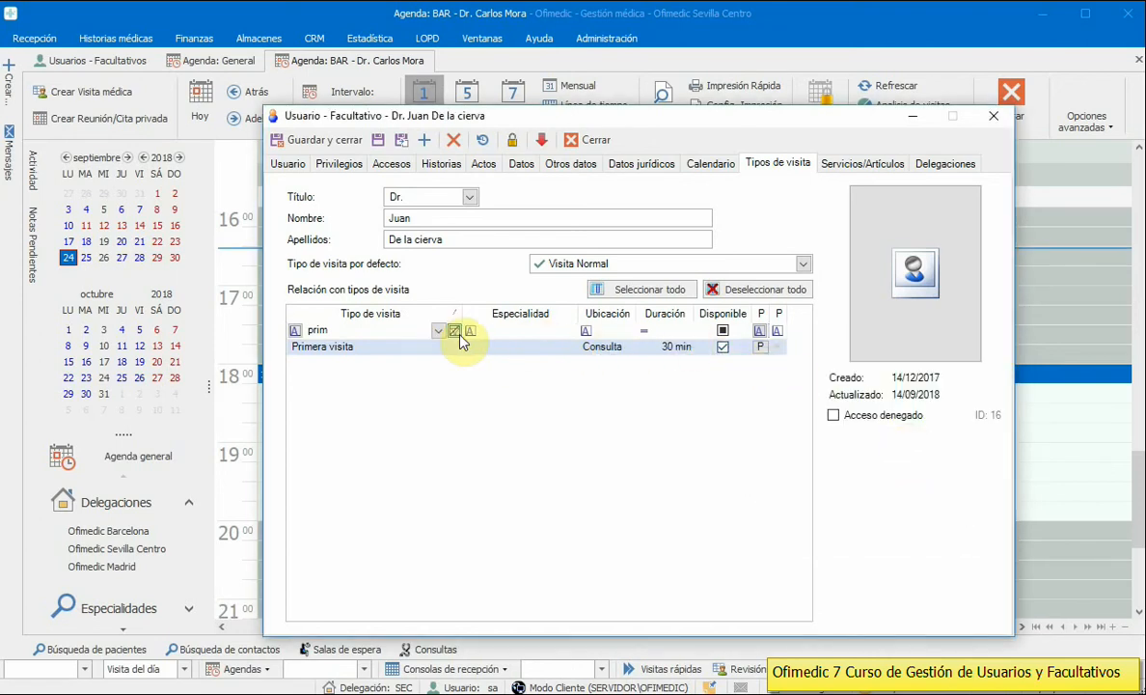
click(455, 333)
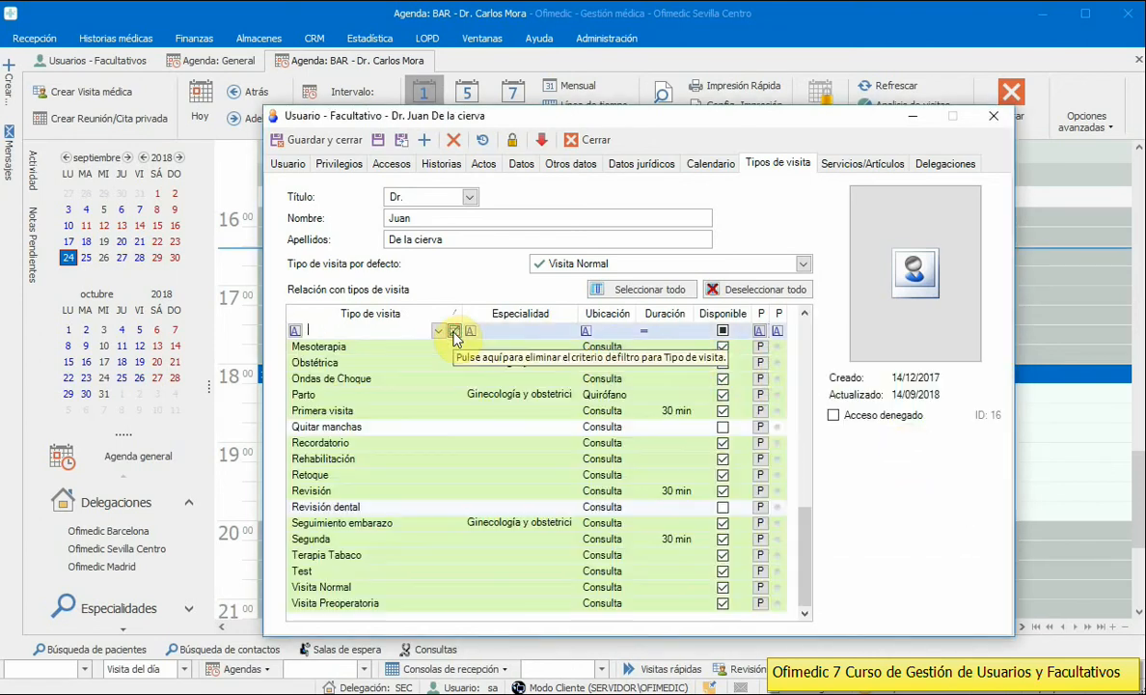
Step: Show the doctor's Servicios/Artículos and browse the entries in the Administración services catalogue
click(863, 166)
drag(752, 124, 805, 100)
click(586, 40)
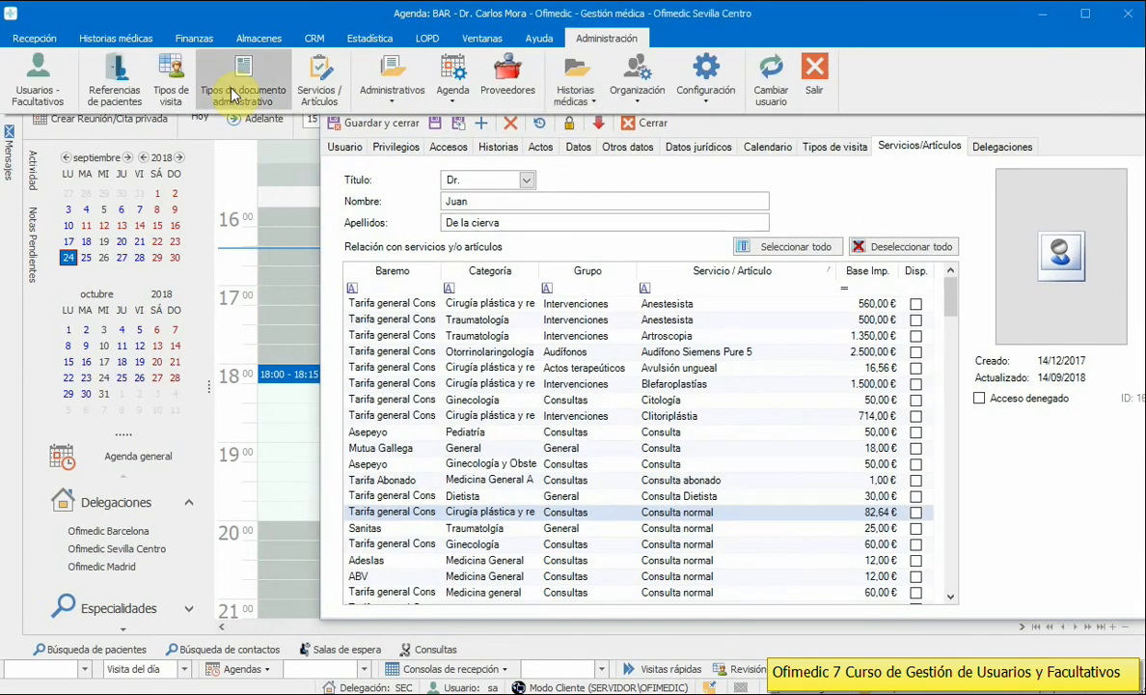
click(317, 93)
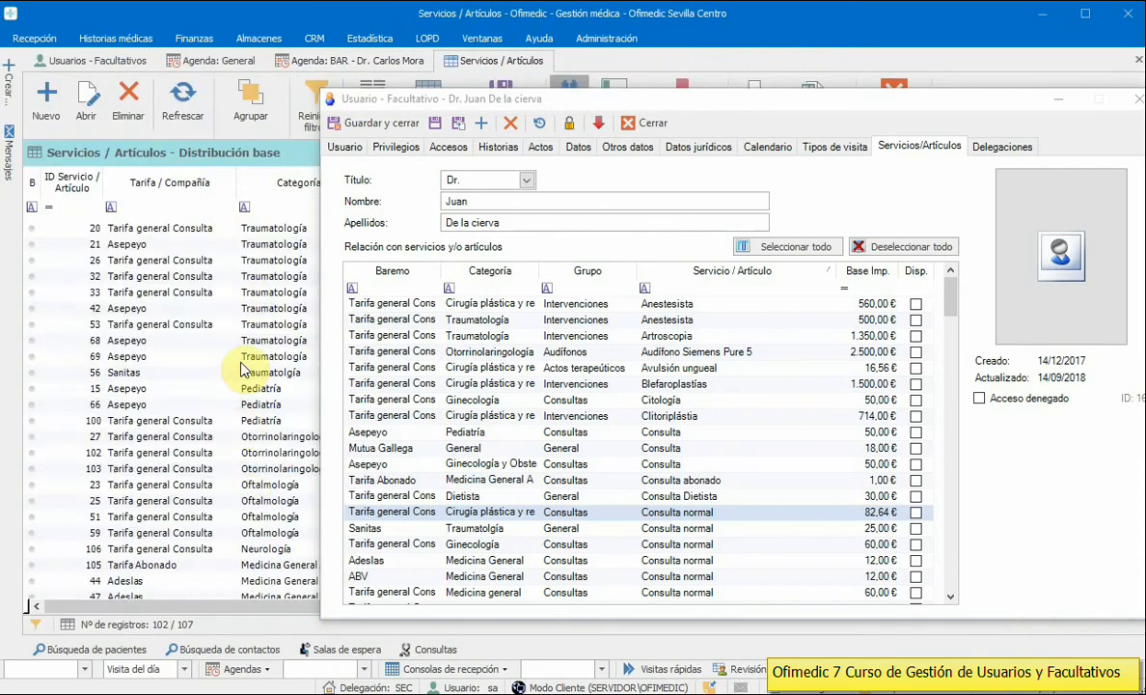
click(242, 358)
click(238, 436)
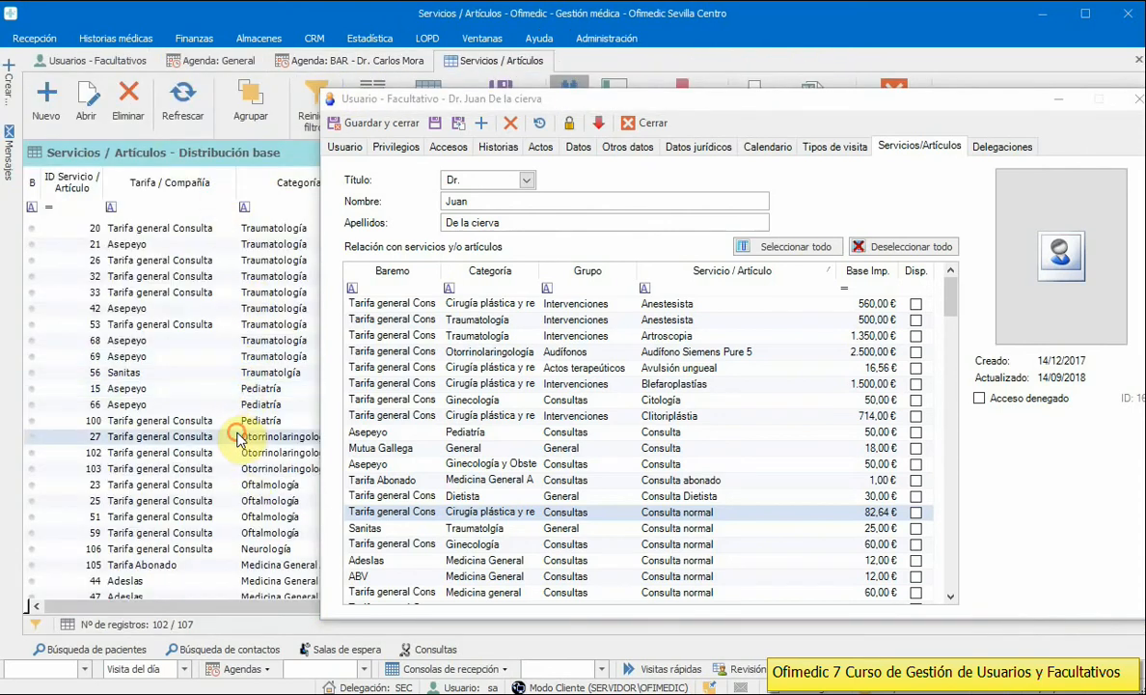
click(136, 247)
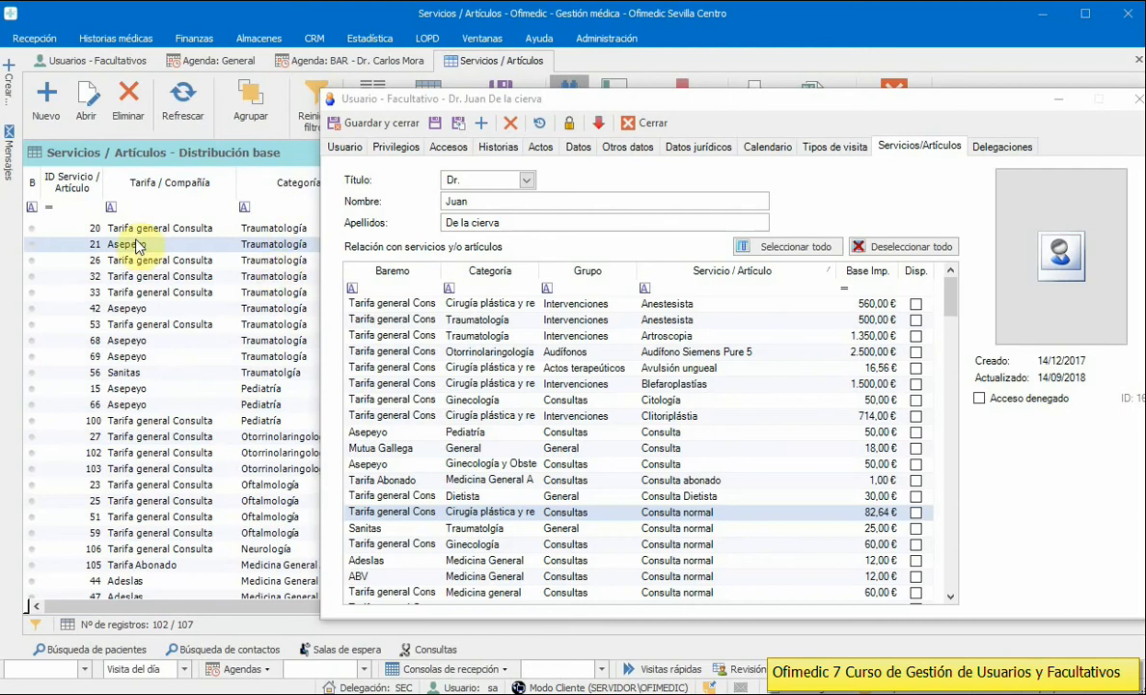
click(143, 340)
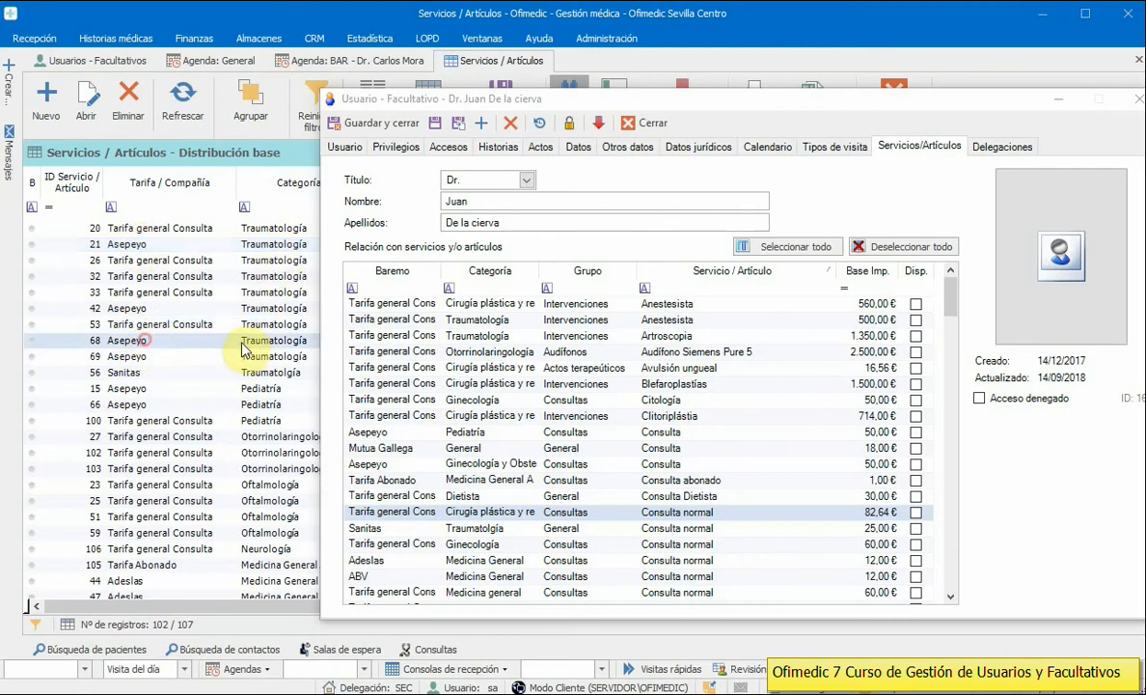
click(260, 358)
click(268, 372)
click(270, 398)
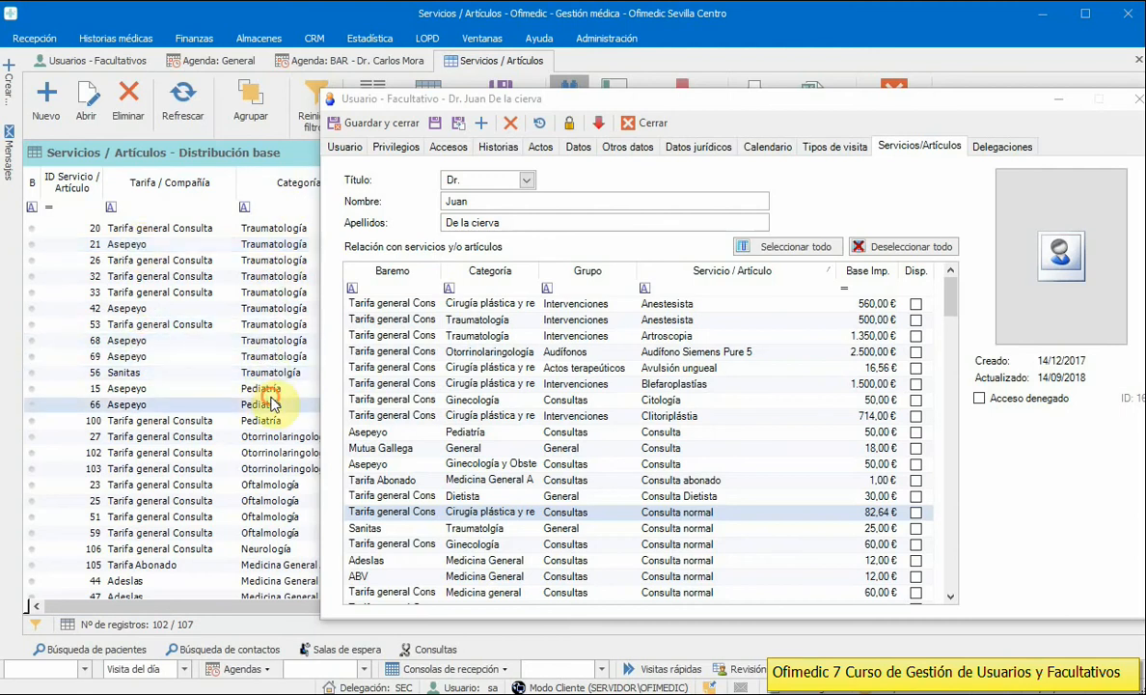
click(274, 484)
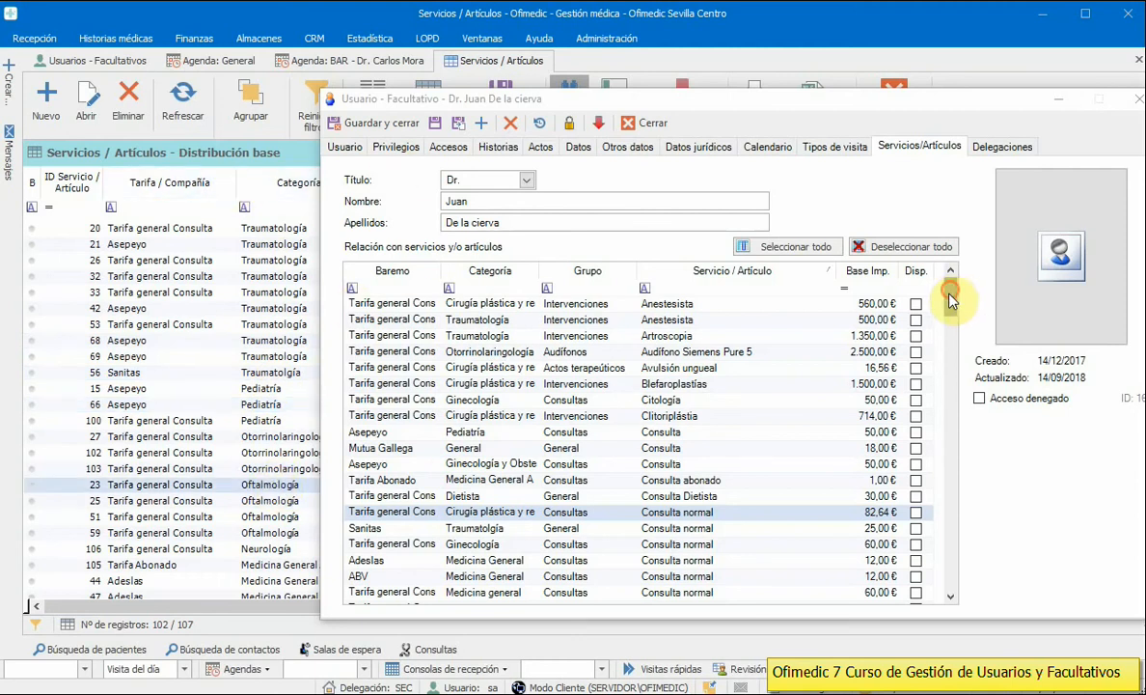
Step: Deselect all the doctor's services; Segunda consulta and Segunda visita stay assigned because they carry commissions
drag(950, 291, 947, 592)
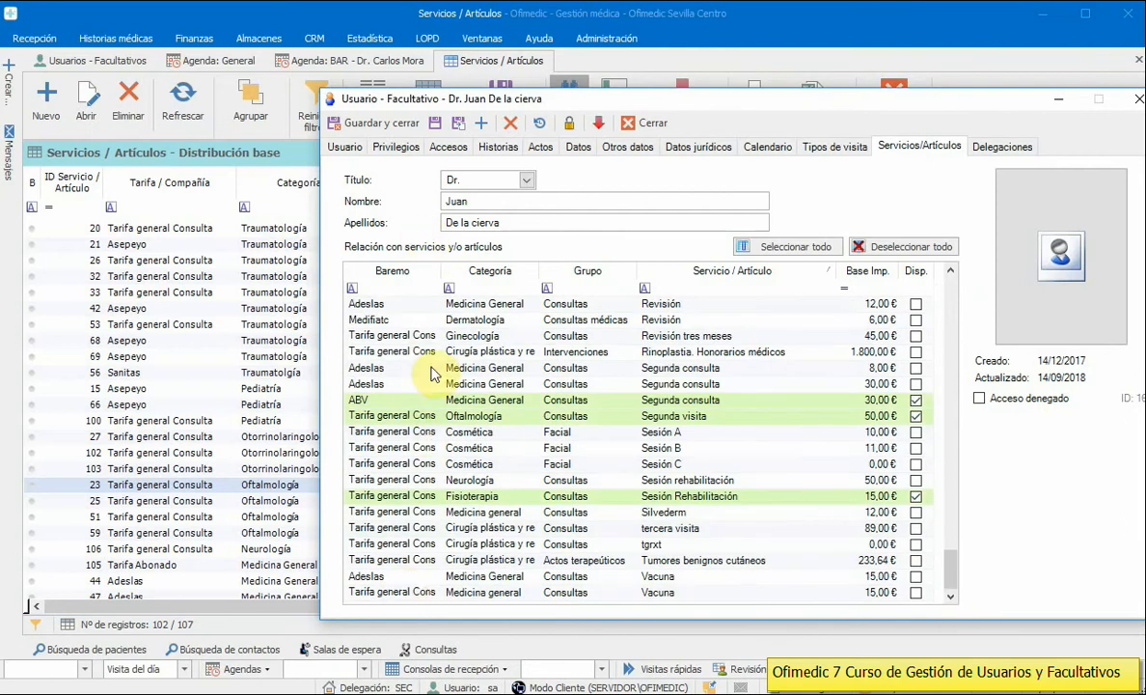
drag(487, 201, 383, 204)
drag(528, 221, 422, 224)
click(905, 246)
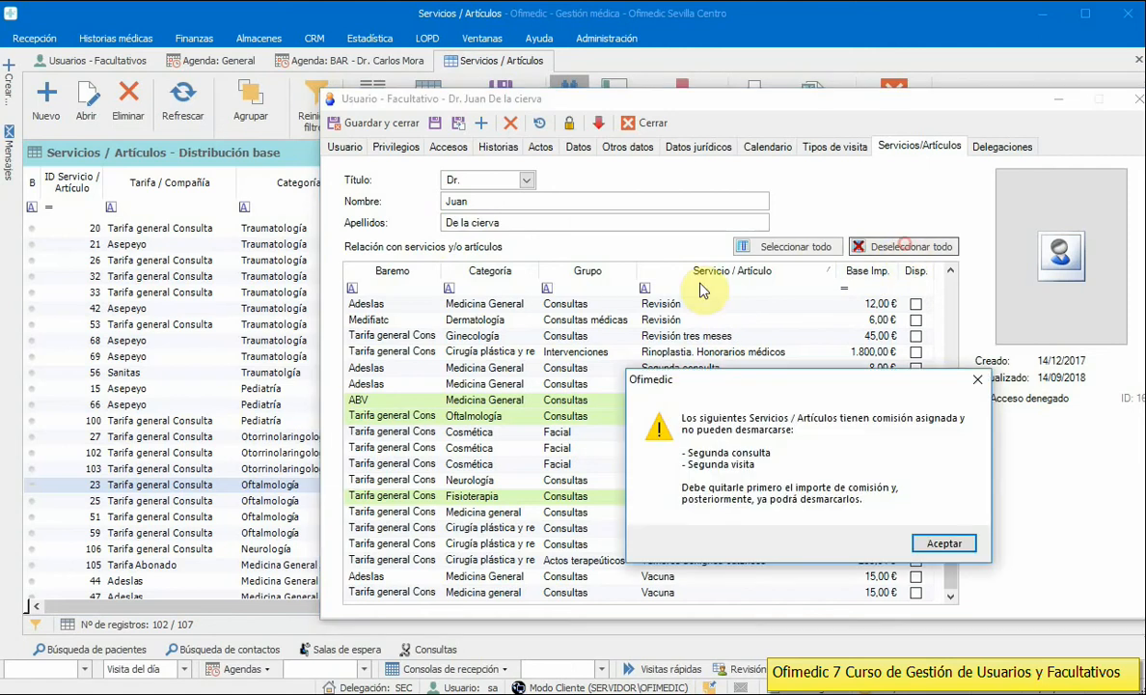
click(943, 543)
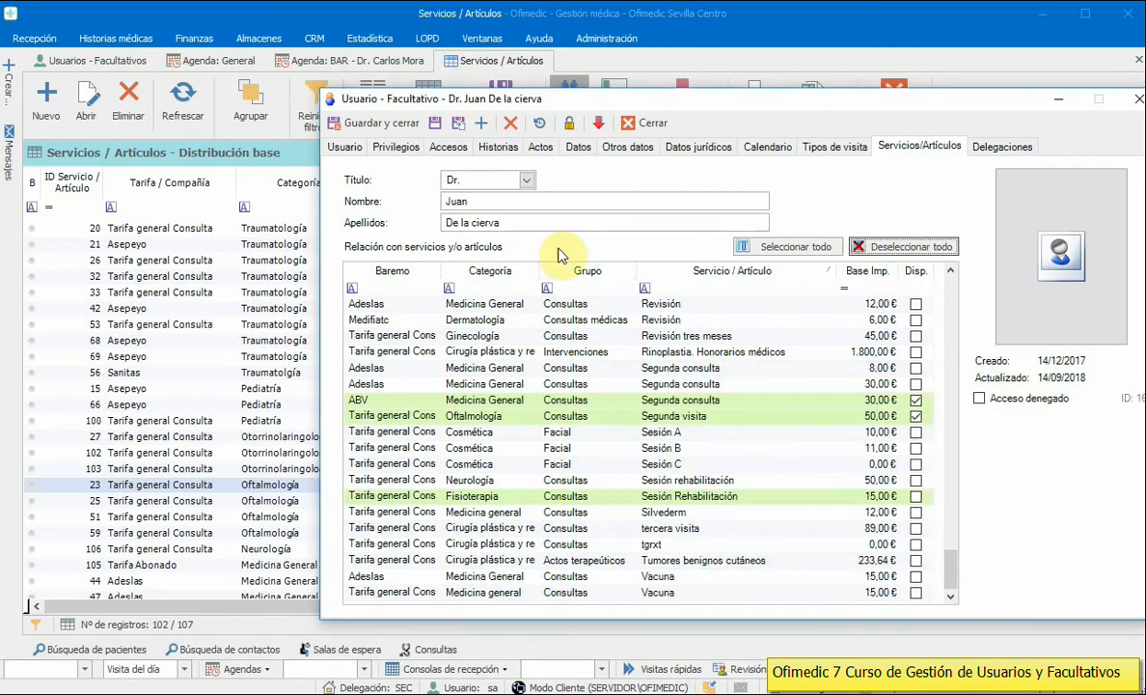
Step: Filter services to Dermatología and make Primeraq consulta and Revisión available, but not Primera visita
click(514, 290)
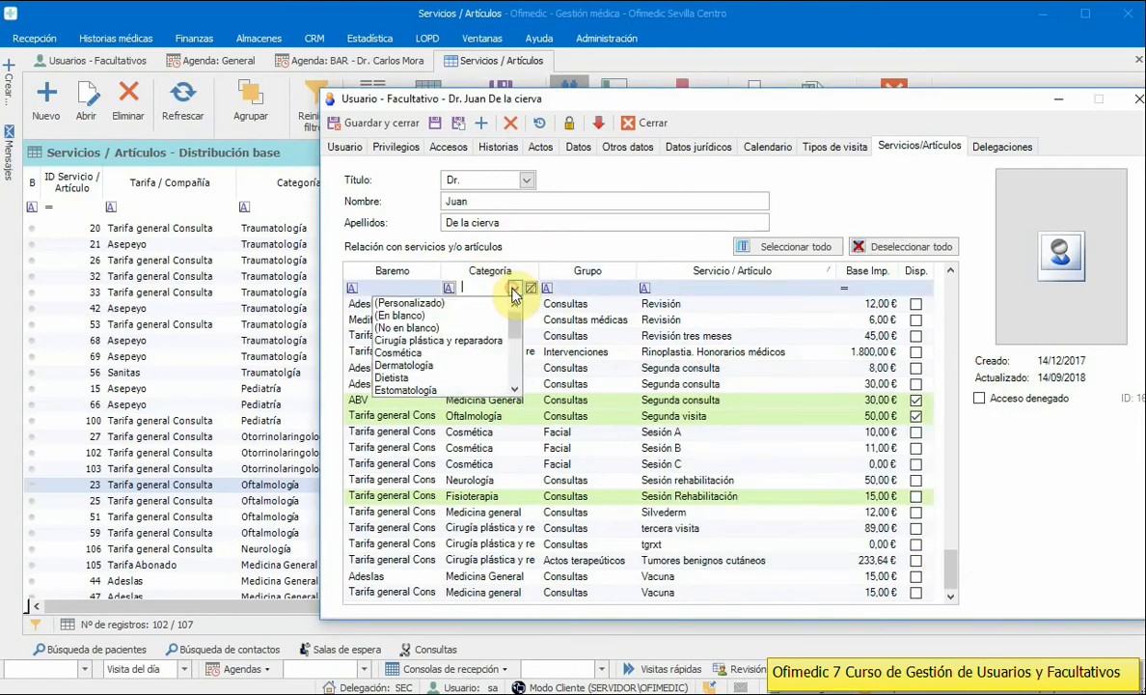
click(455, 363)
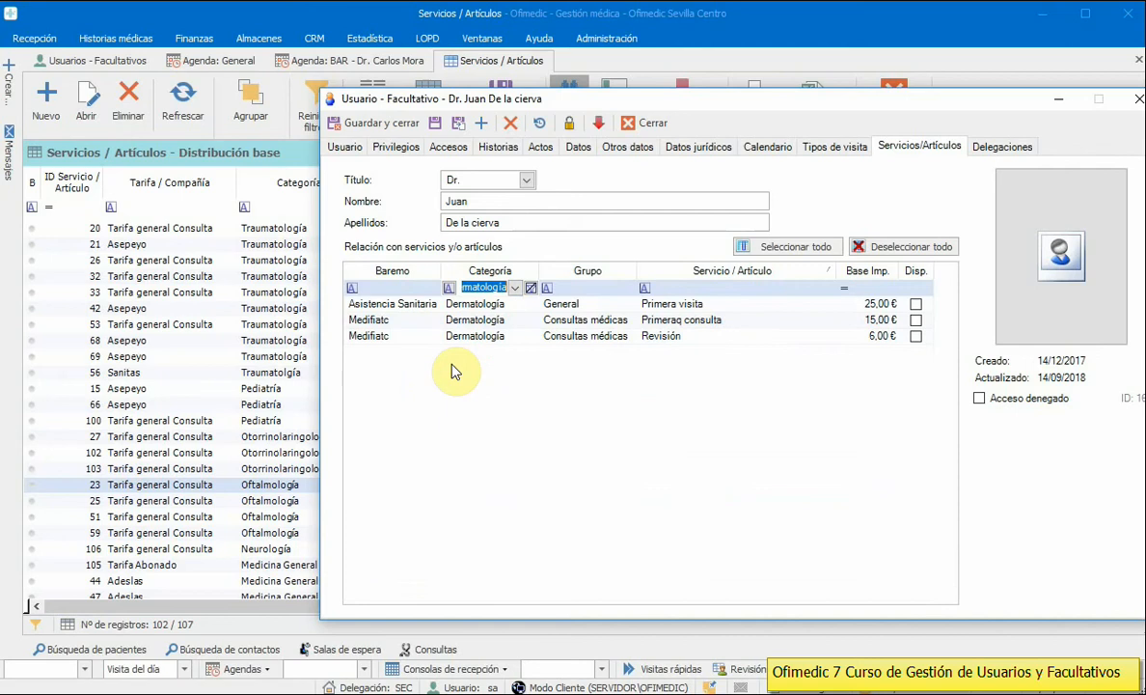
click(915, 305)
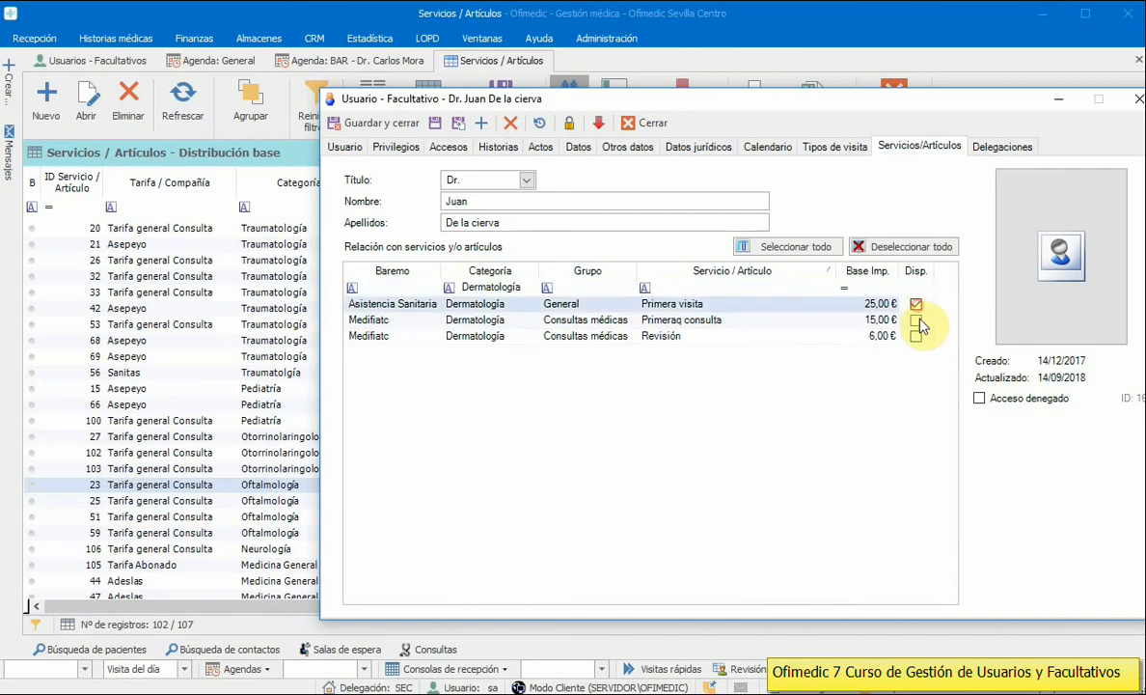
click(916, 320)
click(916, 336)
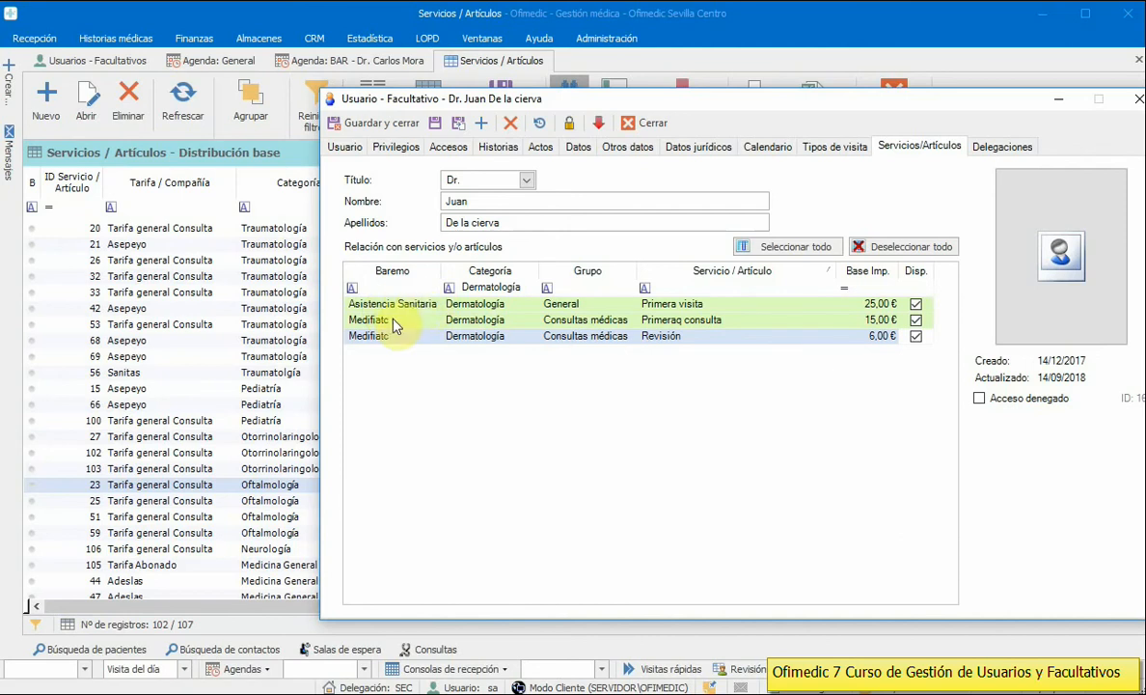
click(394, 304)
click(914, 304)
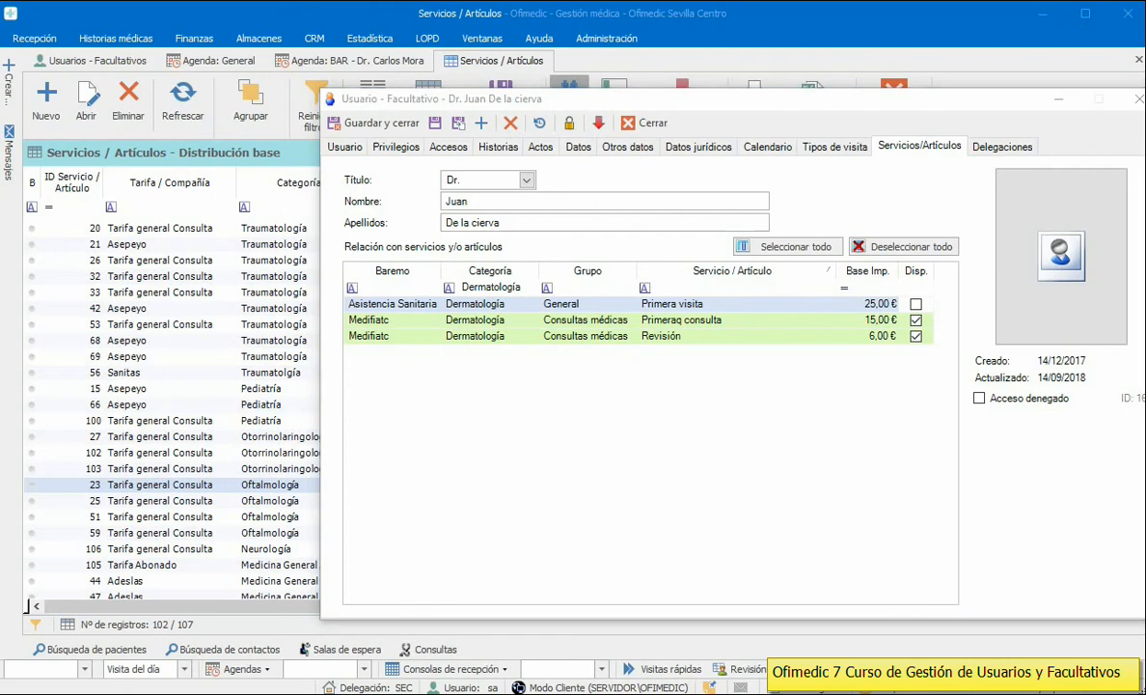
Step: Clear the Dermatología category filter and show the doctor's delegations
mouse_move(534, 288)
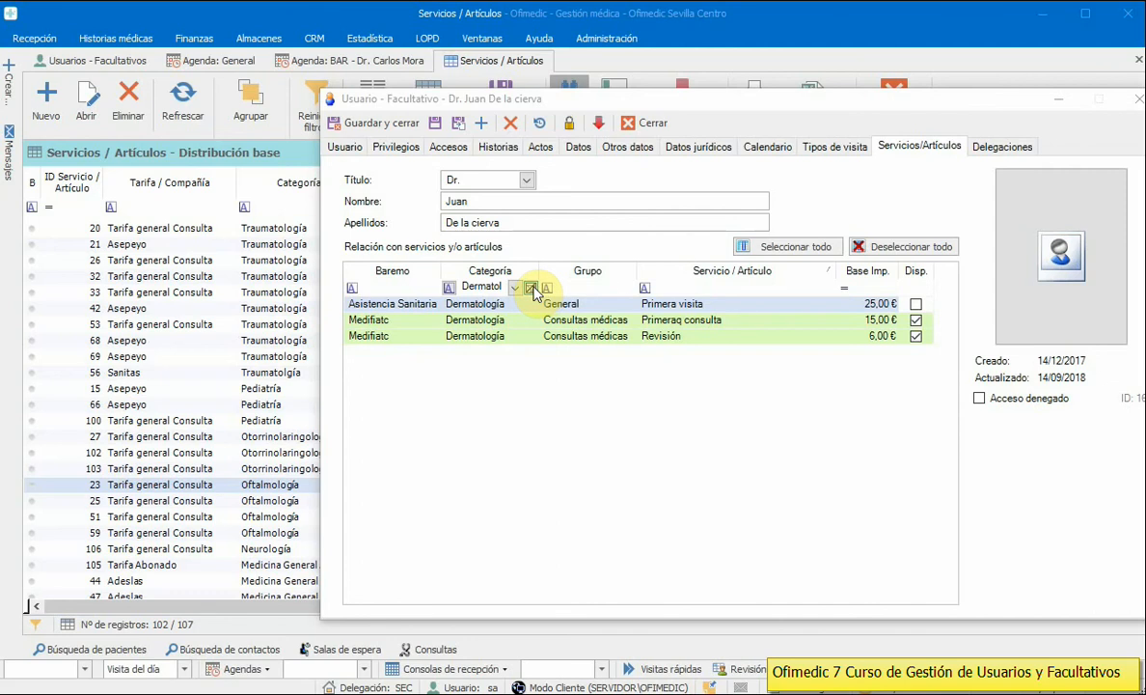
click(531, 287)
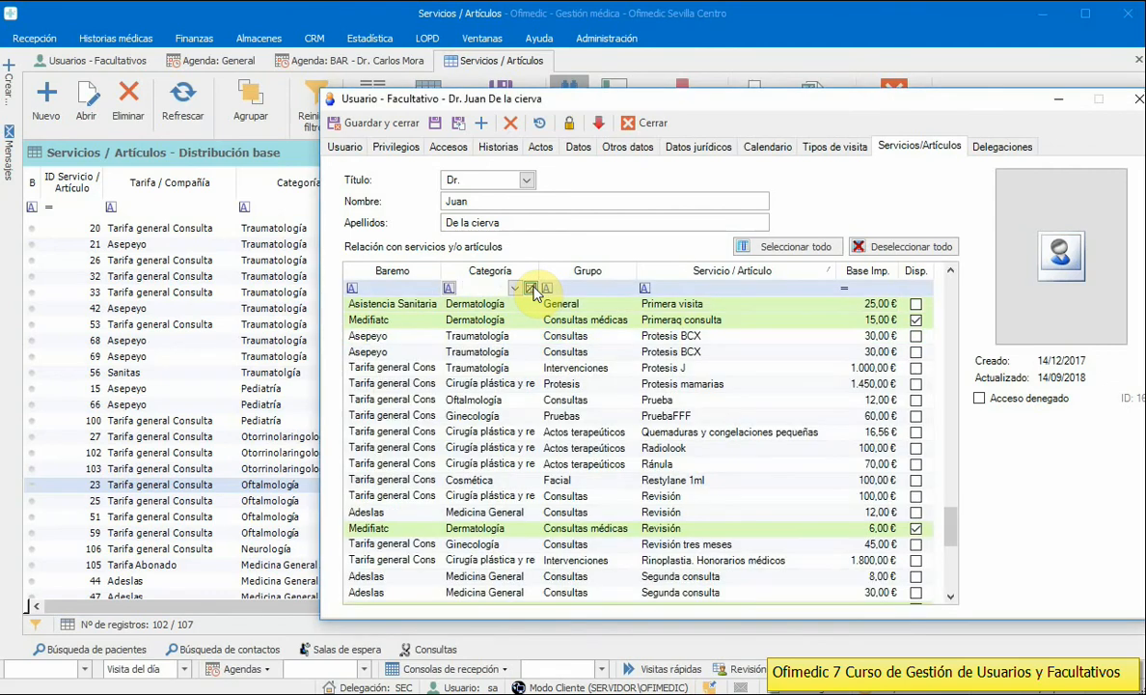
click(1003, 147)
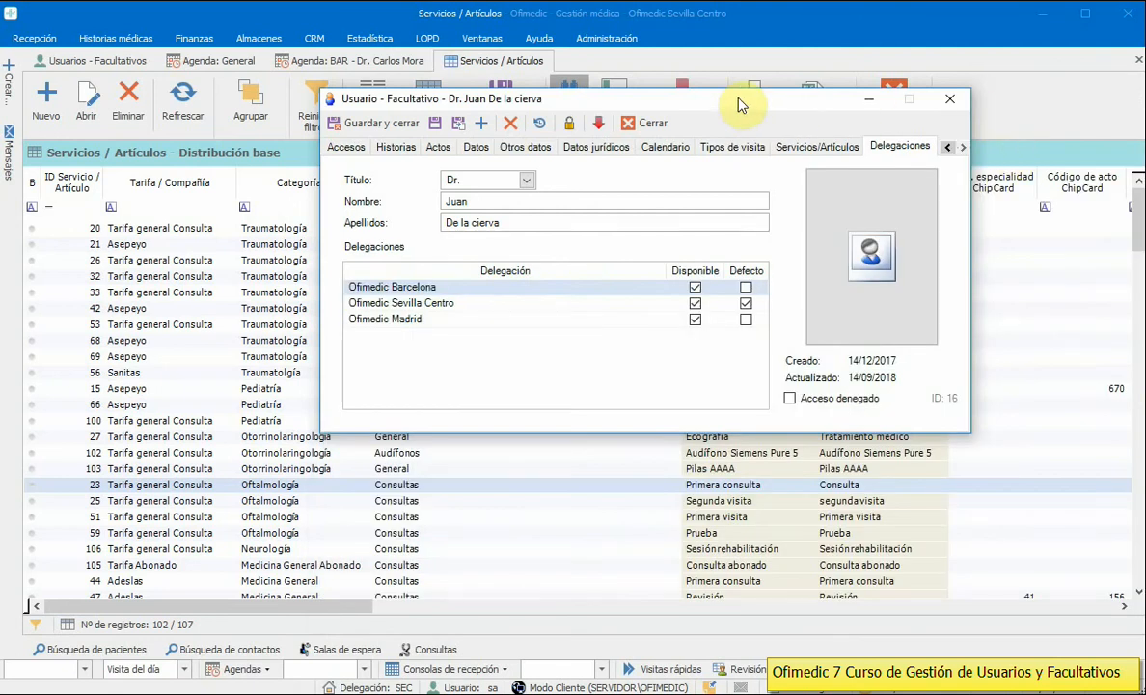
Step: Make Ofimedic Madrid unavailable and save, reviewing Datos jurídicos after the missing-data warning
drag(740, 102, 586, 102)
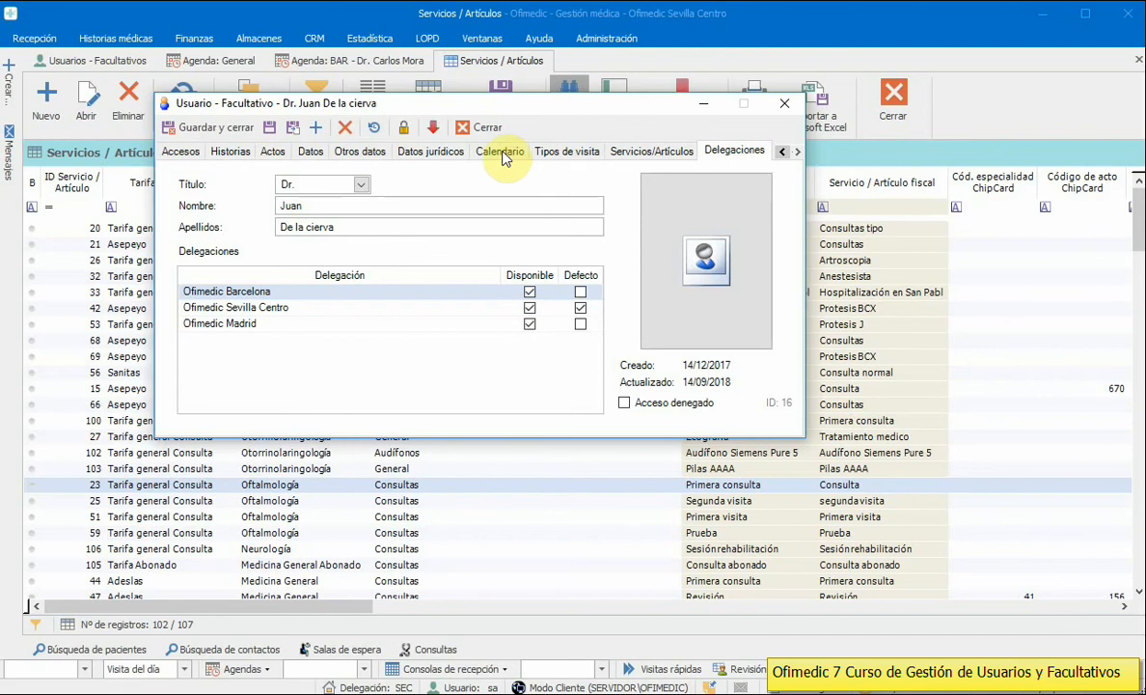
click(529, 323)
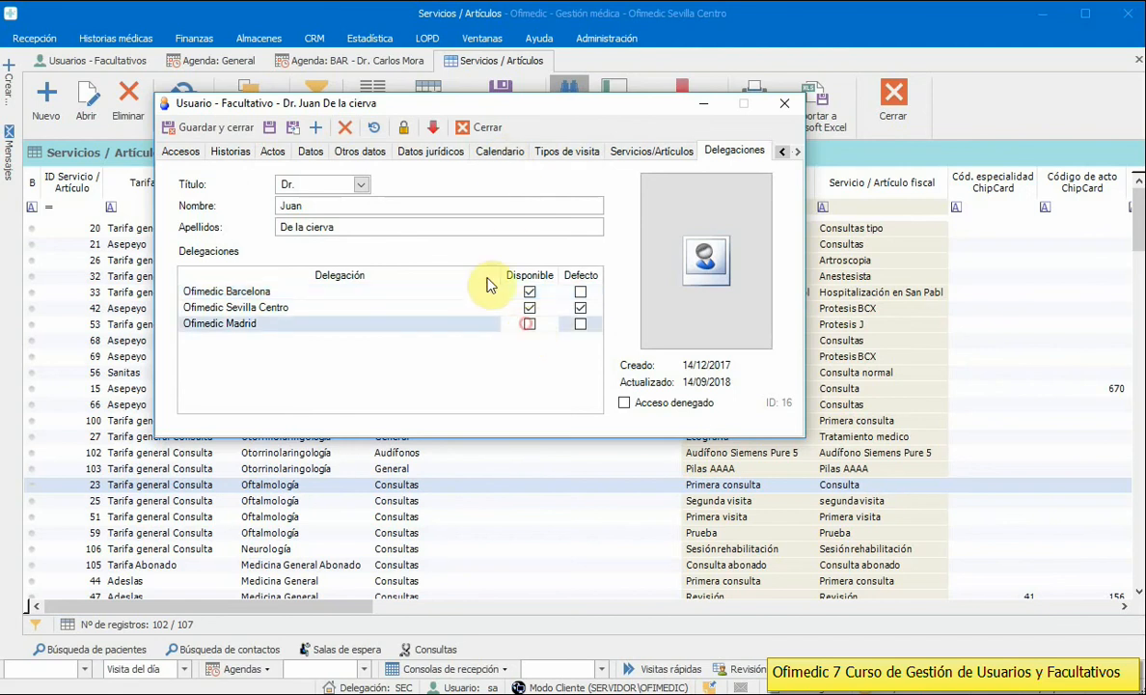
click(269, 127)
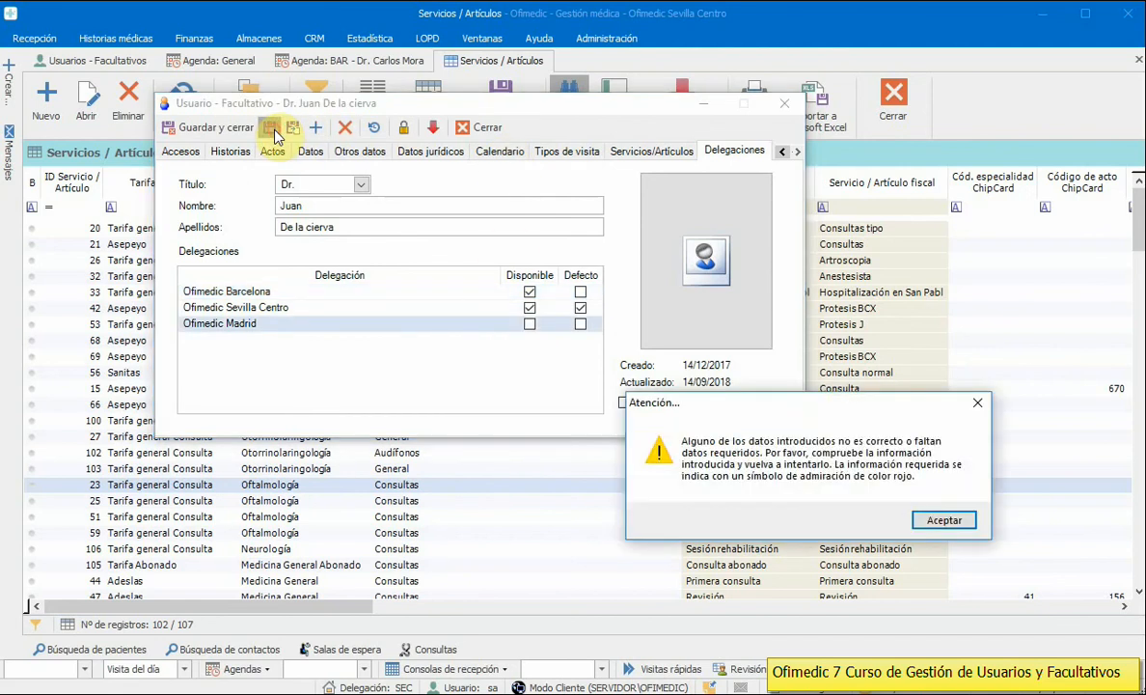
click(944, 520)
click(281, 260)
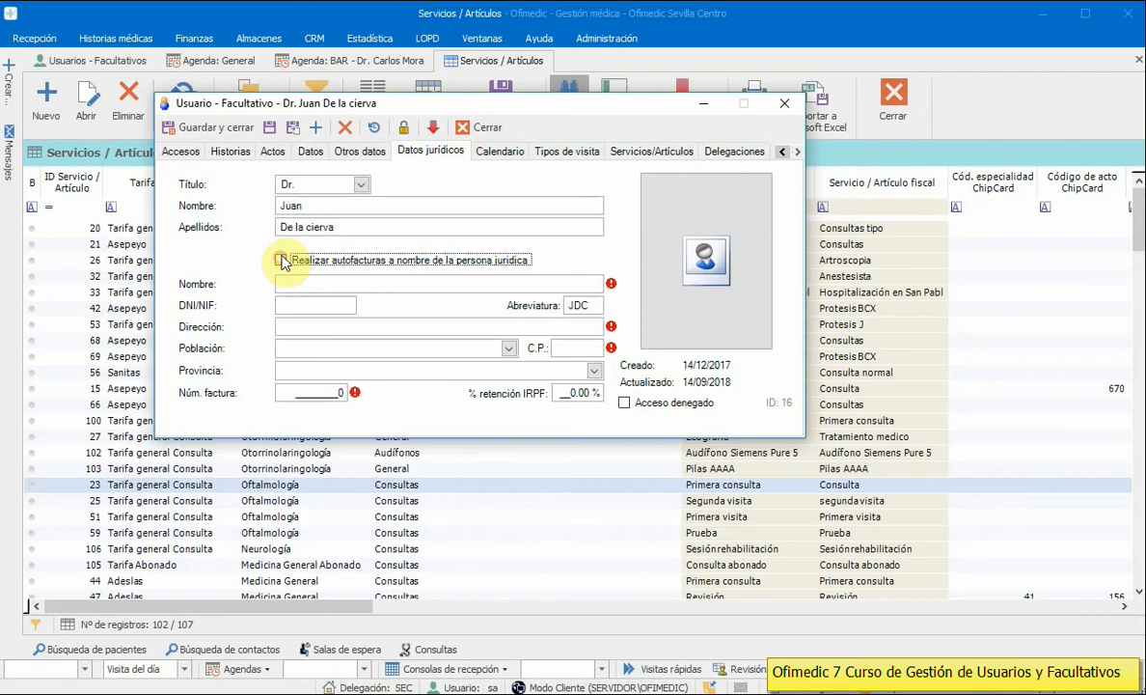
click(270, 127)
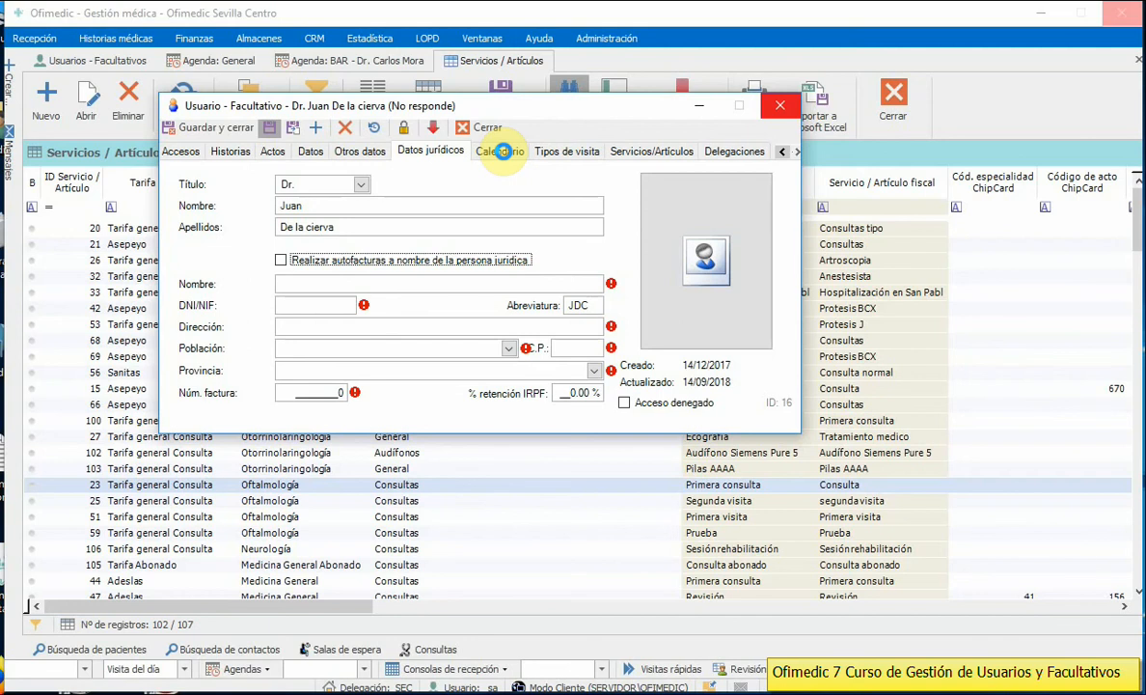
Step: Review the Calendario, Delegaciones and Accesos tabs, then close the record and the Servicios / Artículos list
click(502, 154)
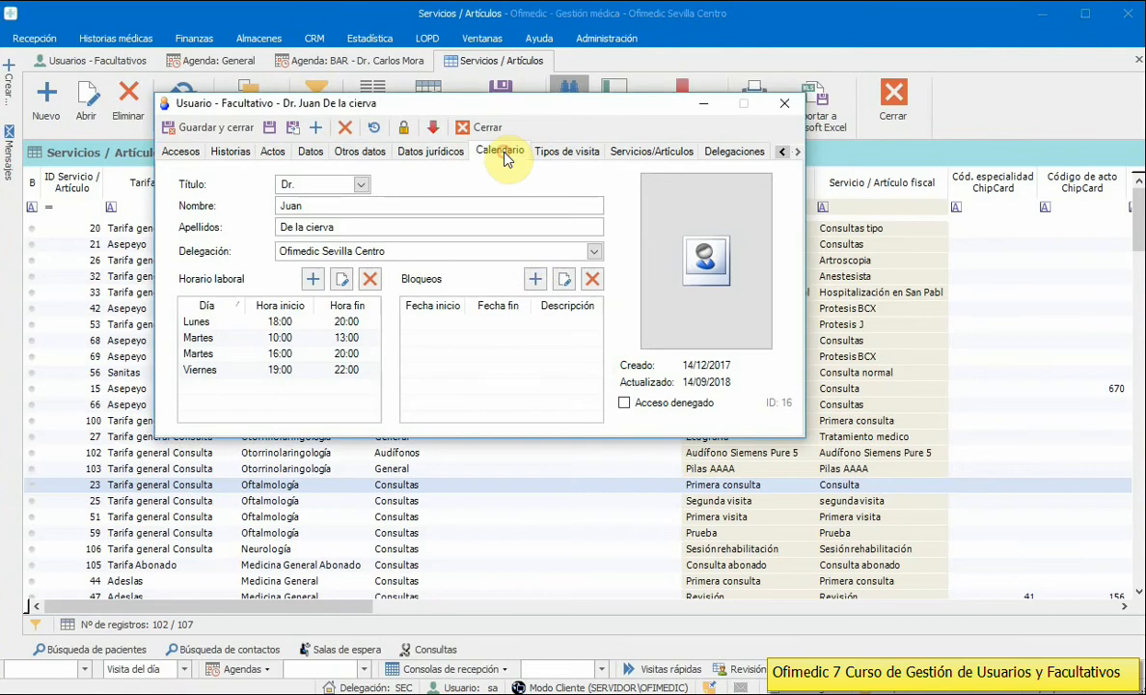
click(590, 253)
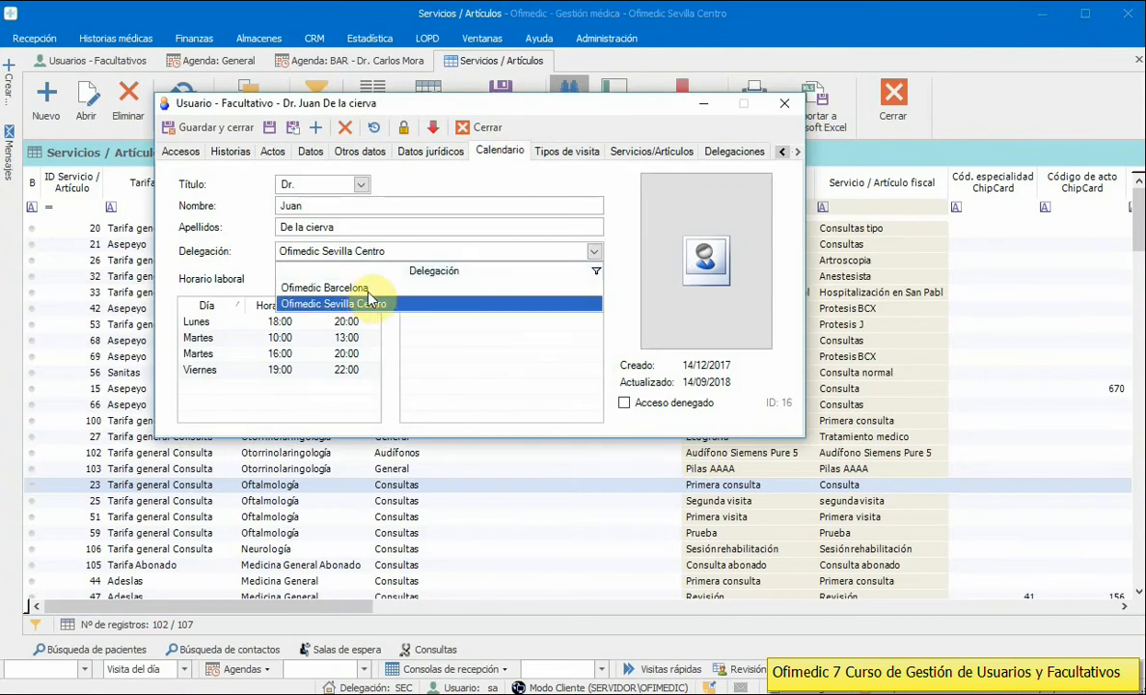
click(733, 152)
click(735, 152)
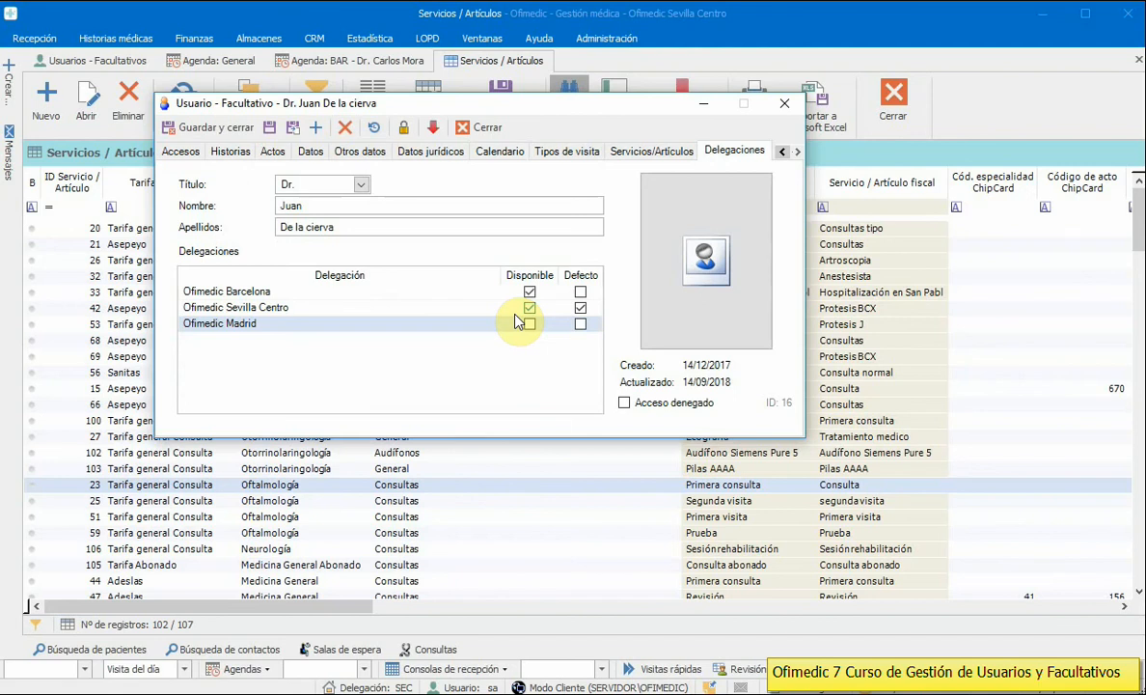
click(174, 154)
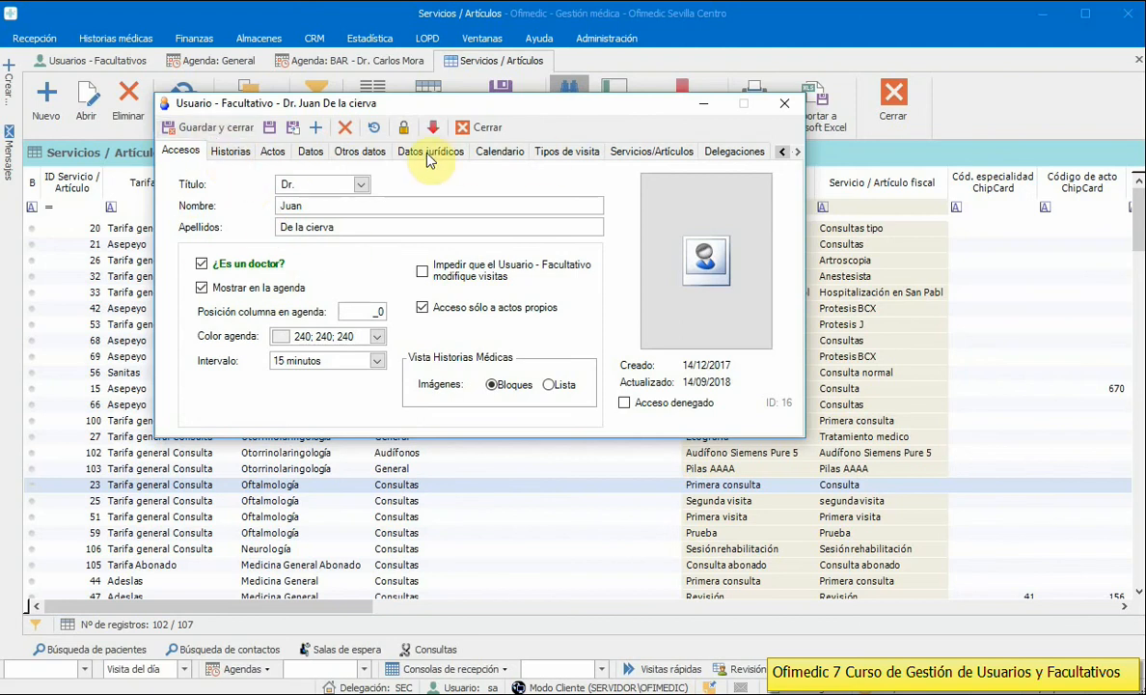
click(476, 129)
click(893, 104)
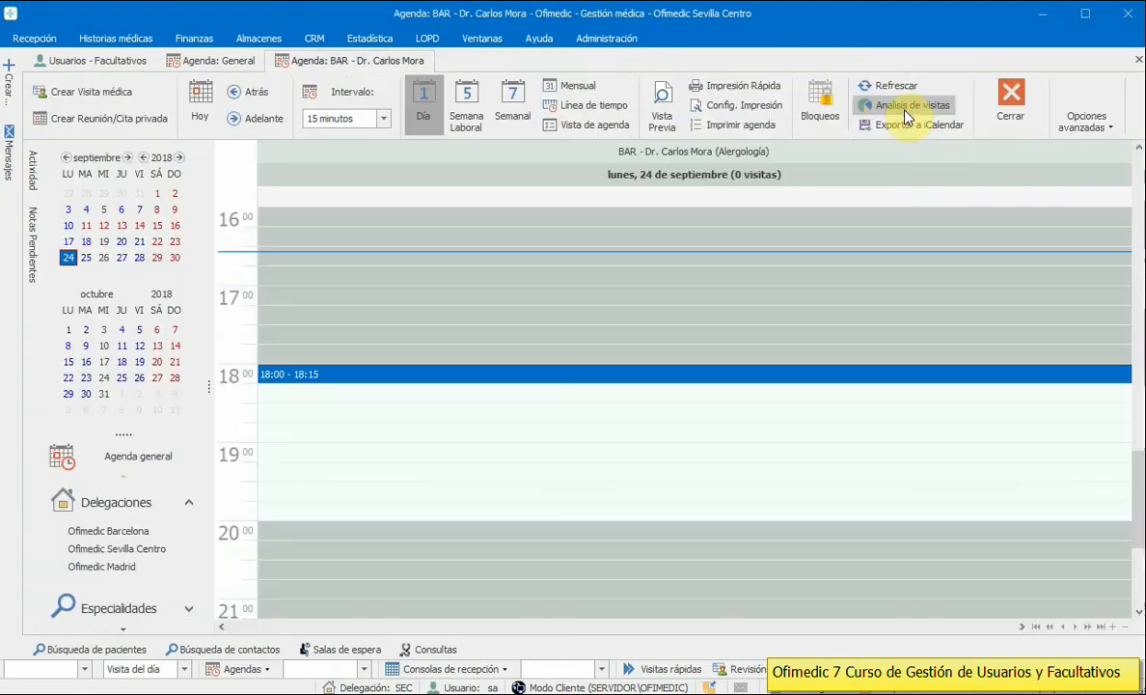